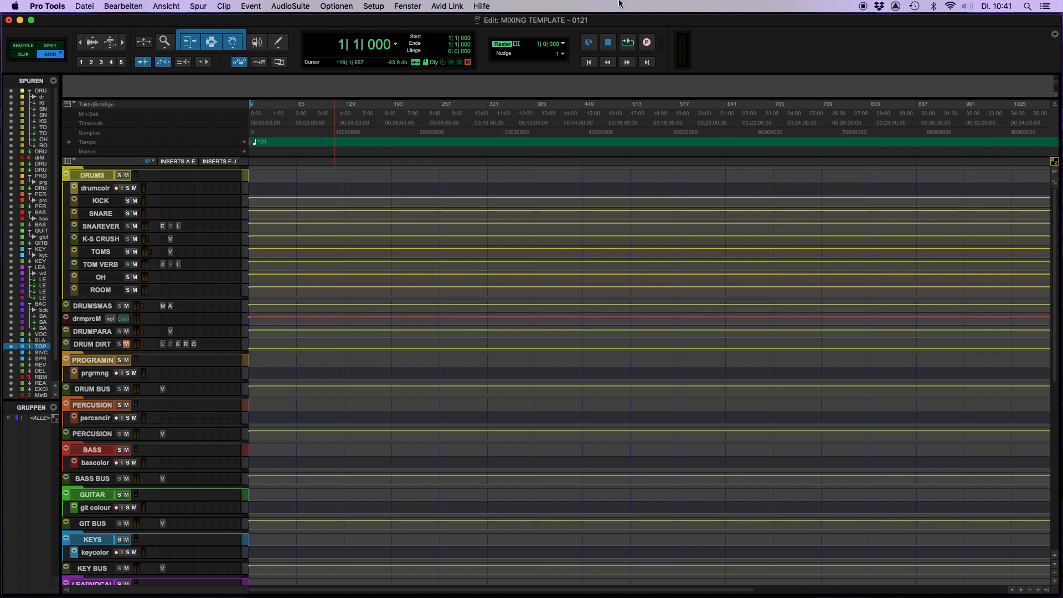
Review the output and bus paths in the I/O setup and leave it without changes
click(374, 6)
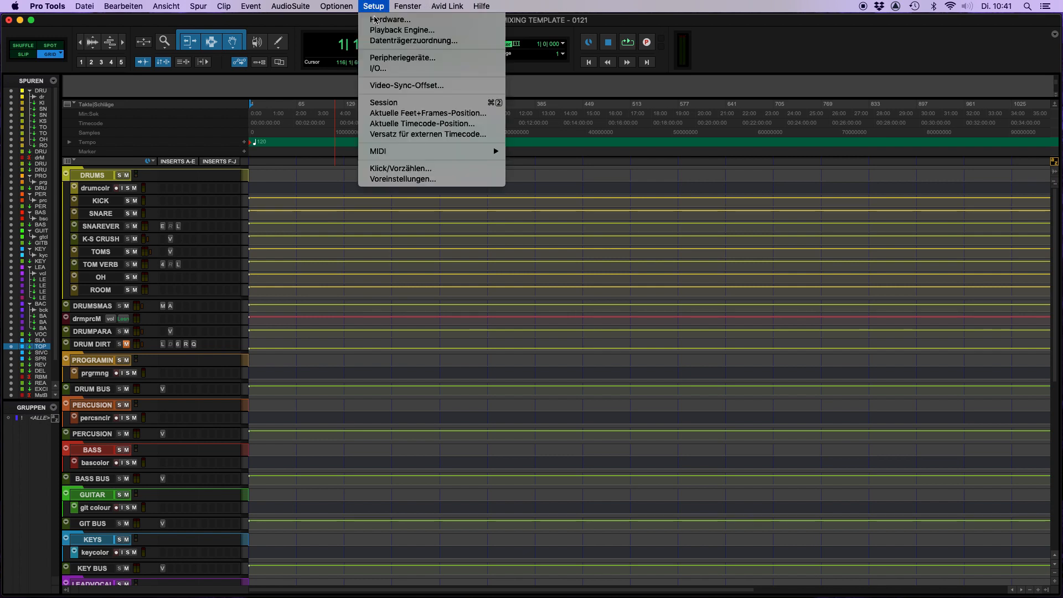
click(378, 68)
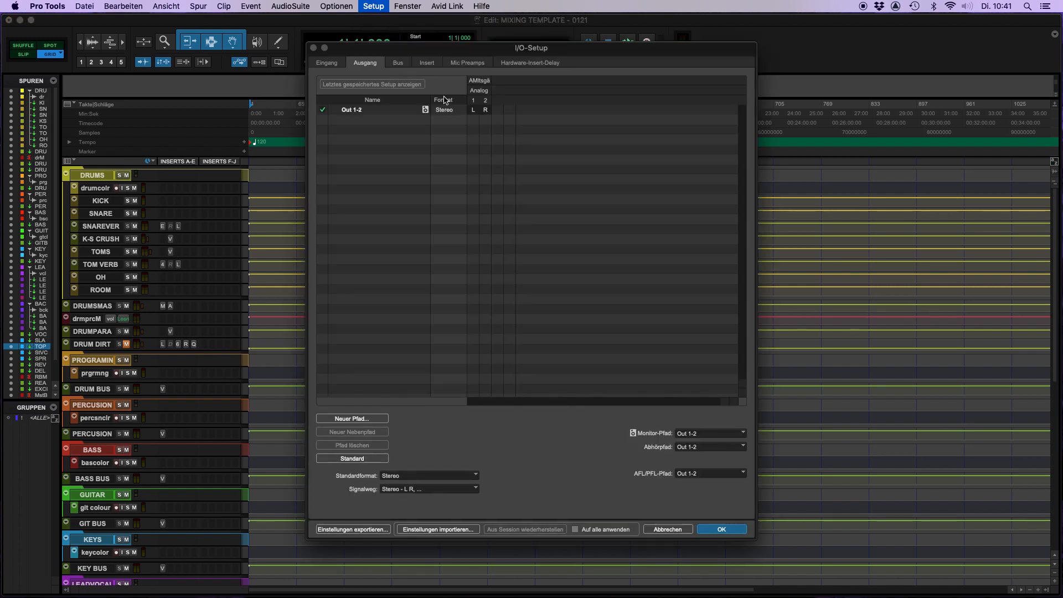
click(397, 62)
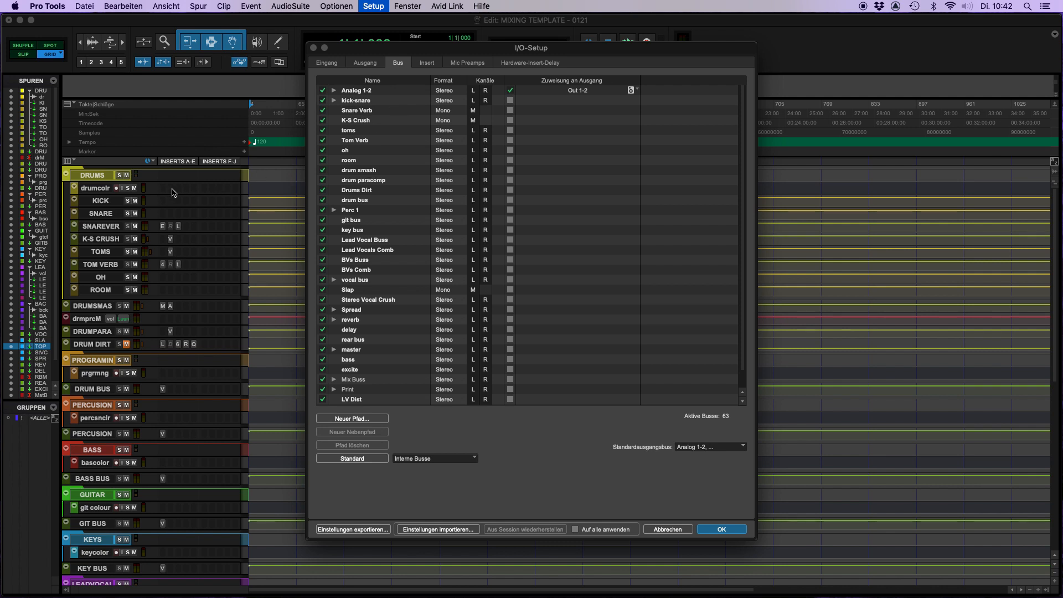
click(670, 529)
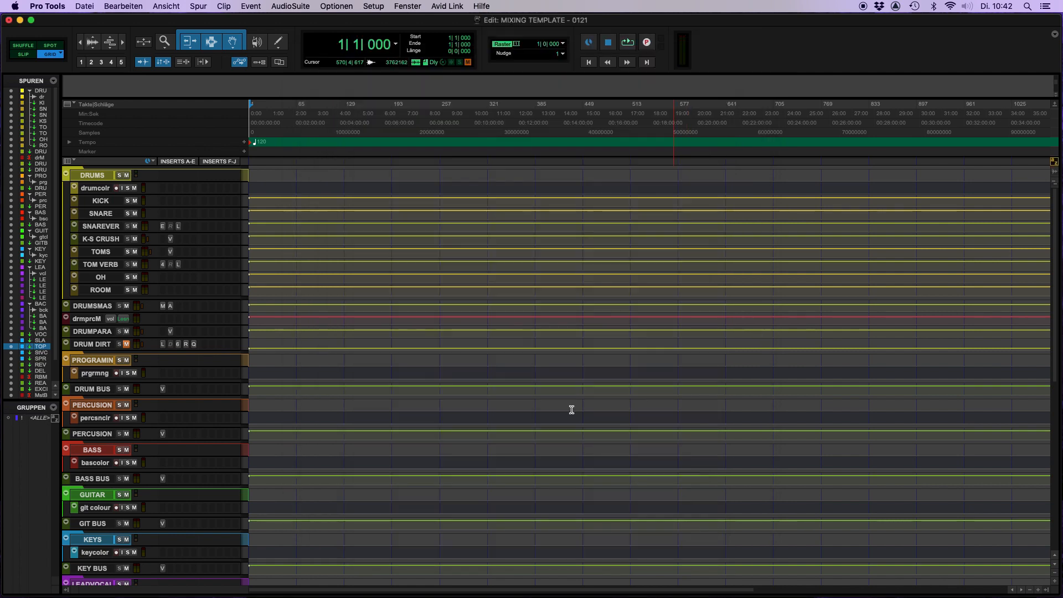
Inspect the insert options of the drum colour track in the Edit window
click(185, 188)
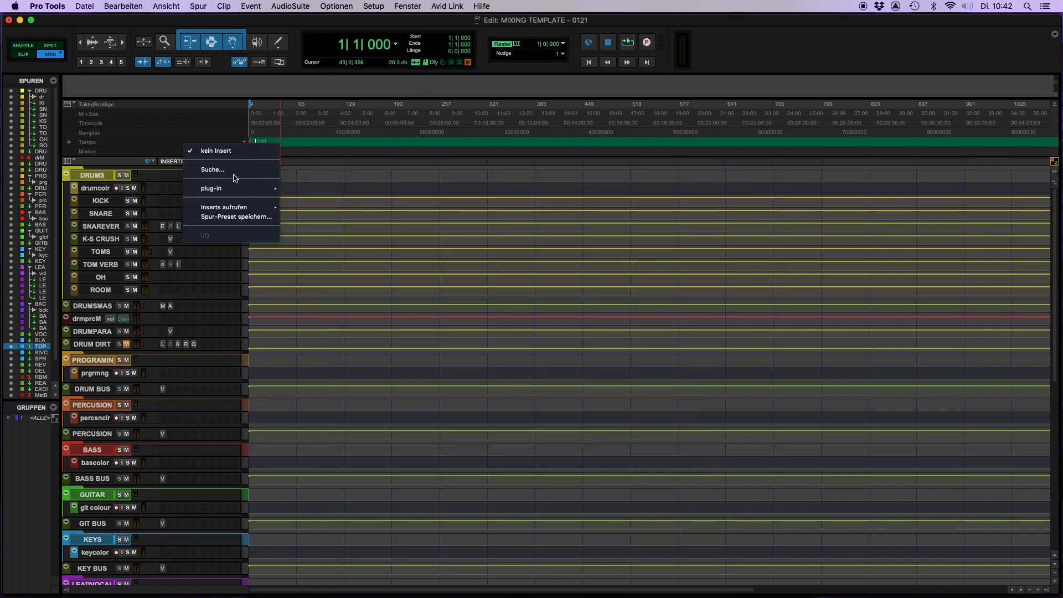
click(141, 197)
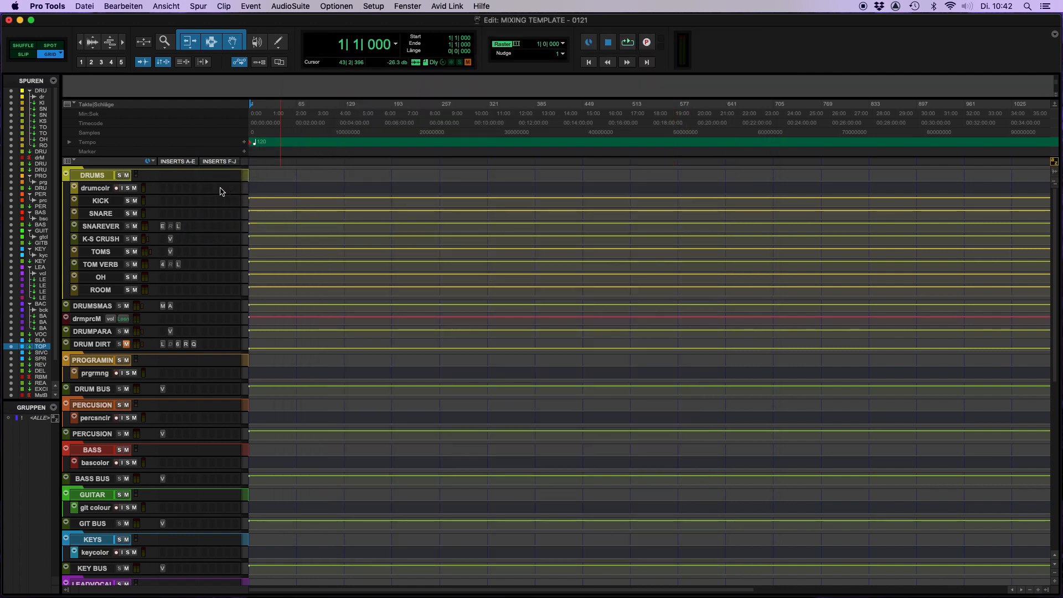
click(220, 189)
click(173, 175)
Inspect the send options of the TOM VERB track in the Mix window and return to the Edit window
key(super+equal)
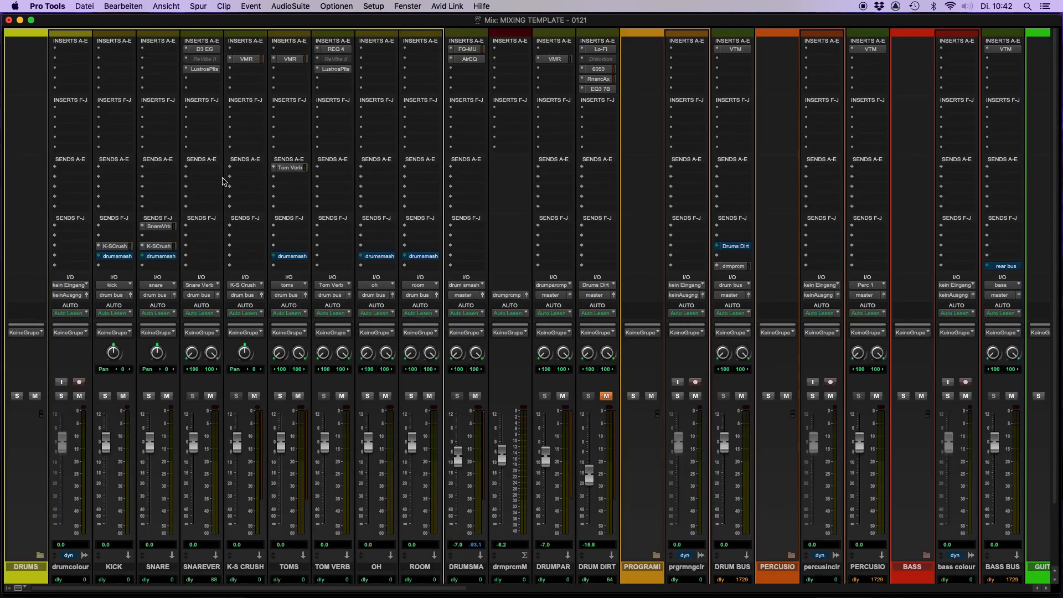
click(340, 167)
mouse_move(399, 177)
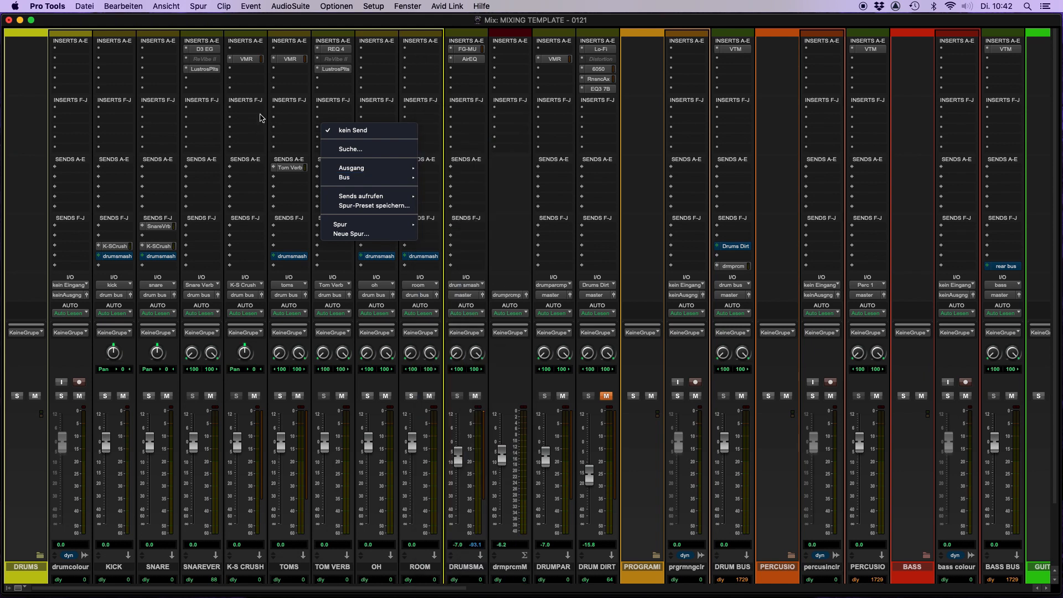
click(246, 132)
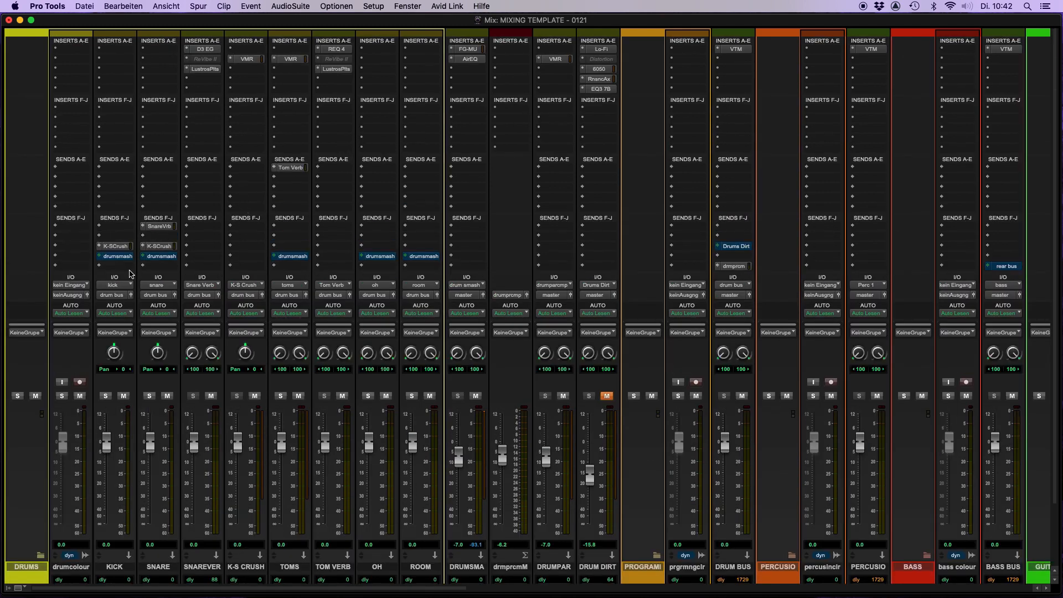
key(super+equal)
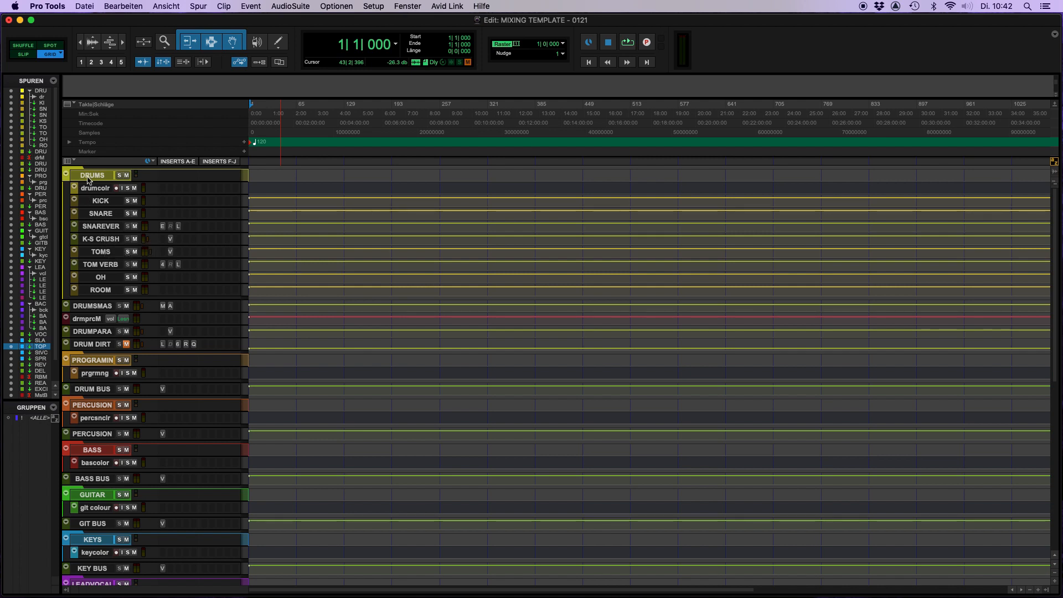
Enlarge the height of all tracks in the Edit window, and collapse and reopen the DRUMS folder
click(119, 176)
click(119, 175)
click(1054, 581)
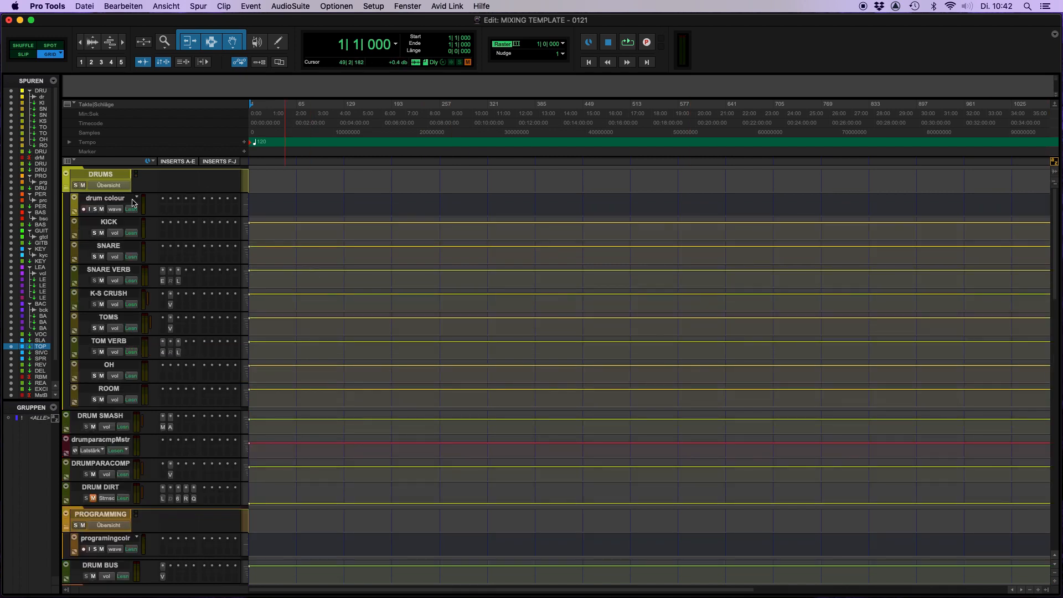
click(68, 189)
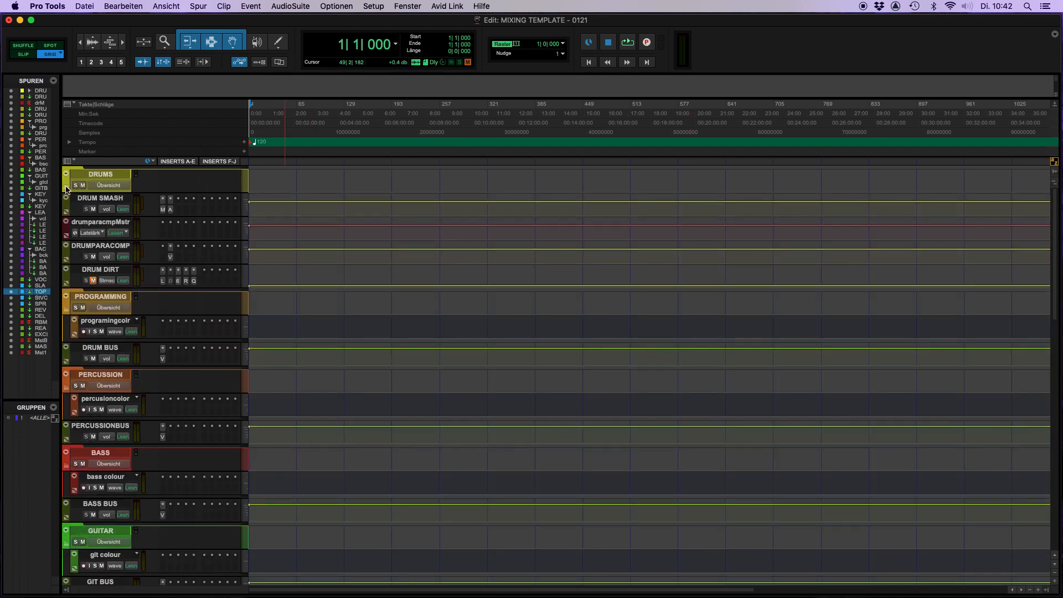
click(68, 188)
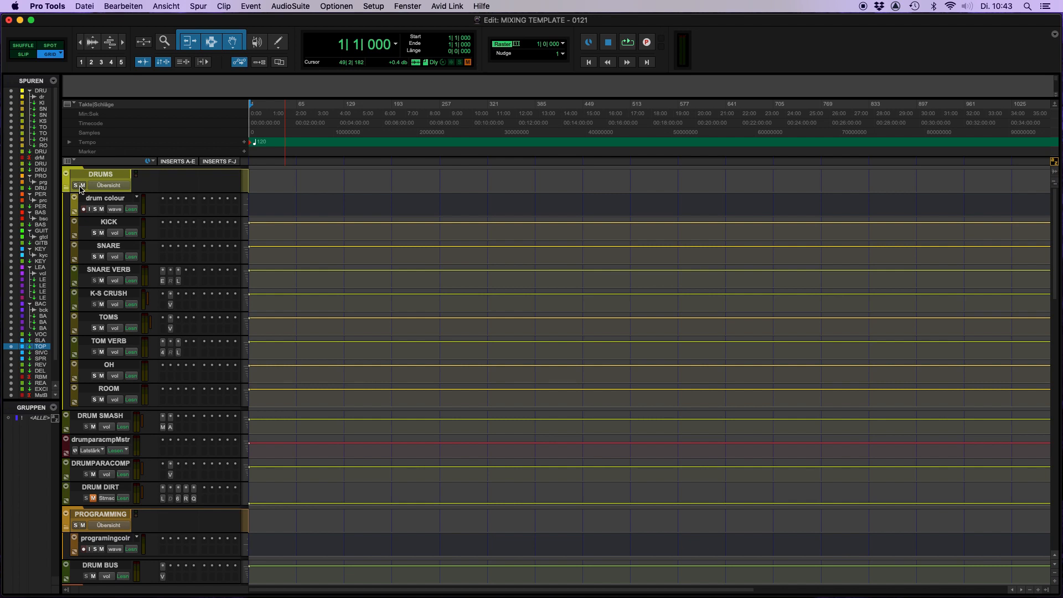
Go through the colour tracks of the drums, programming, percussion, bass and guitar folders, selecting each one in turn
click(105, 198)
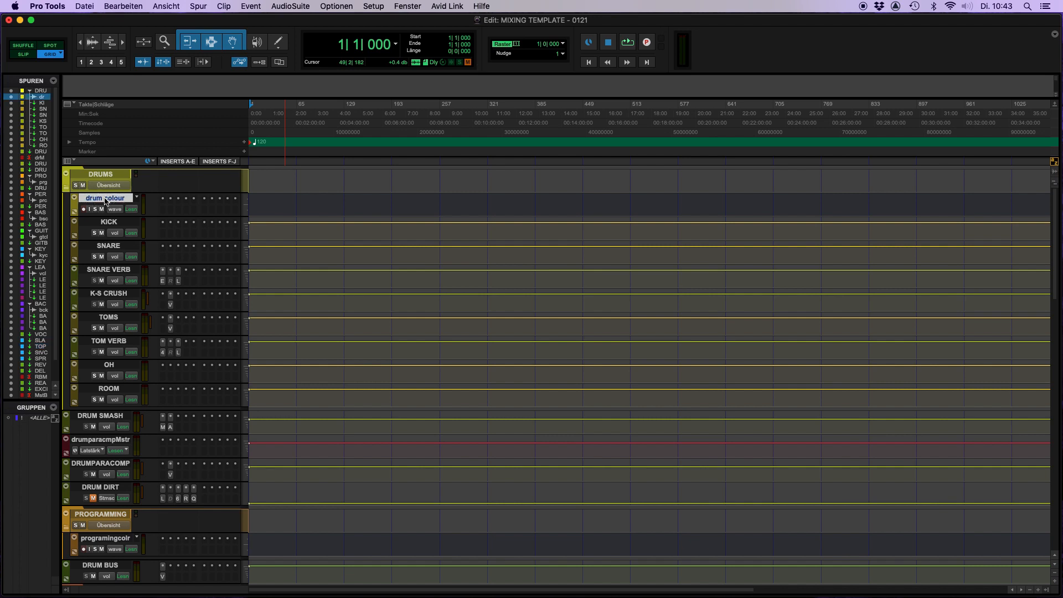
click(119, 539)
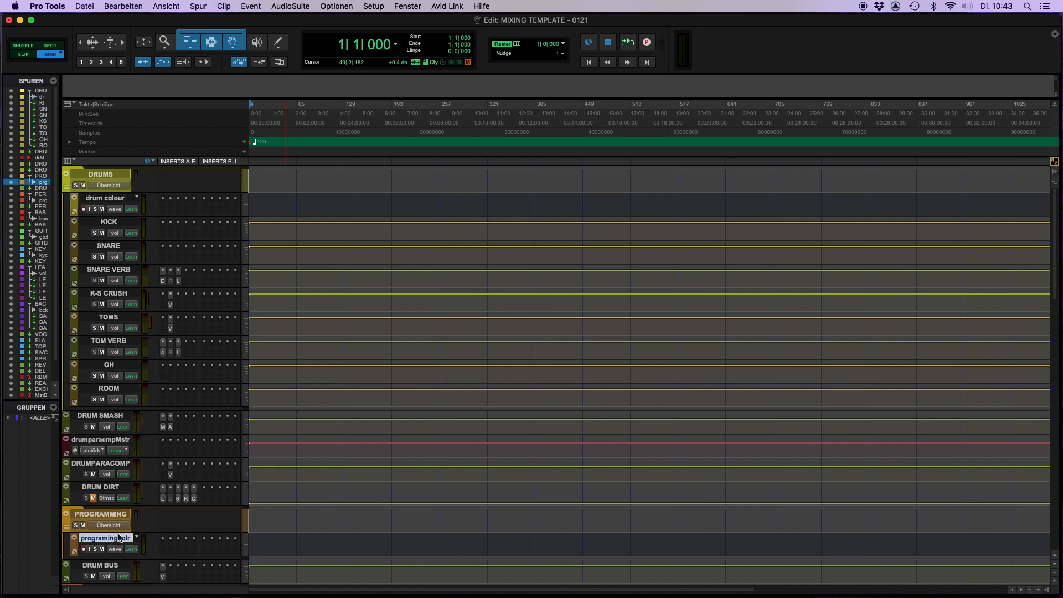
scroll(111, 487, down, 5)
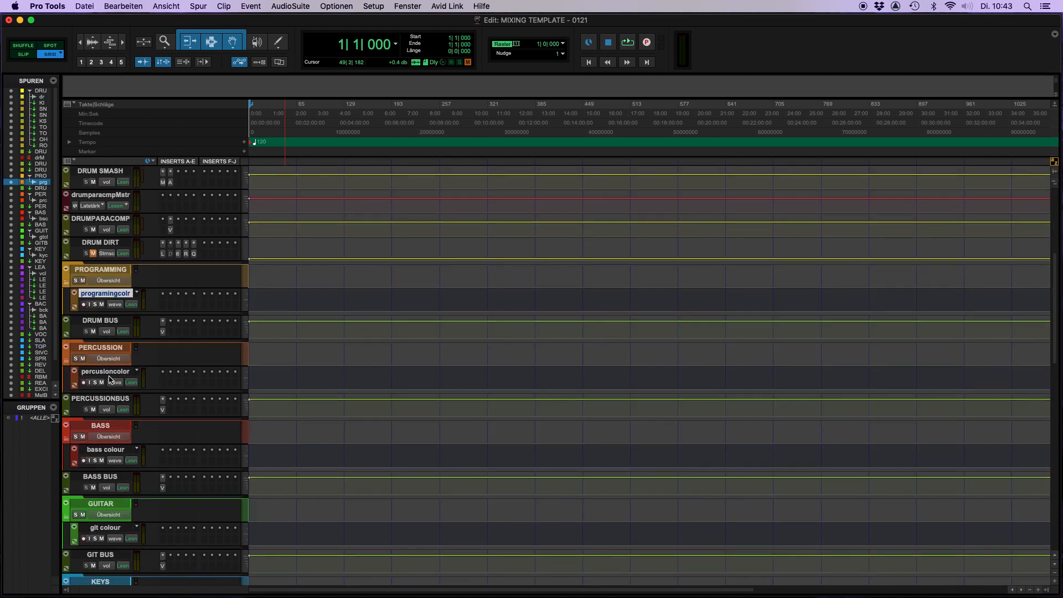
click(110, 374)
click(110, 451)
scroll(110, 449, down, 2)
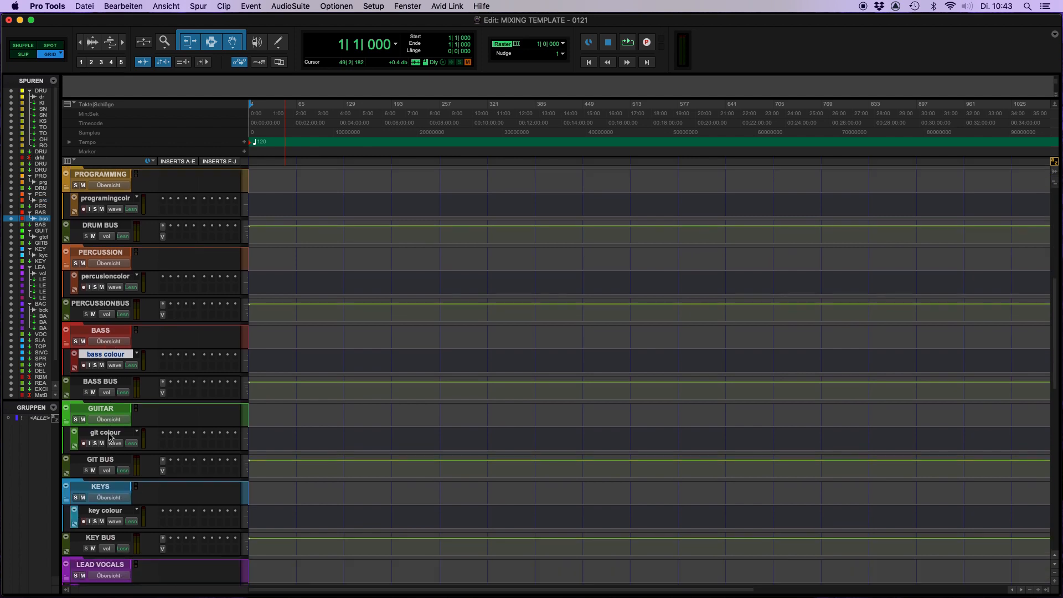
click(109, 433)
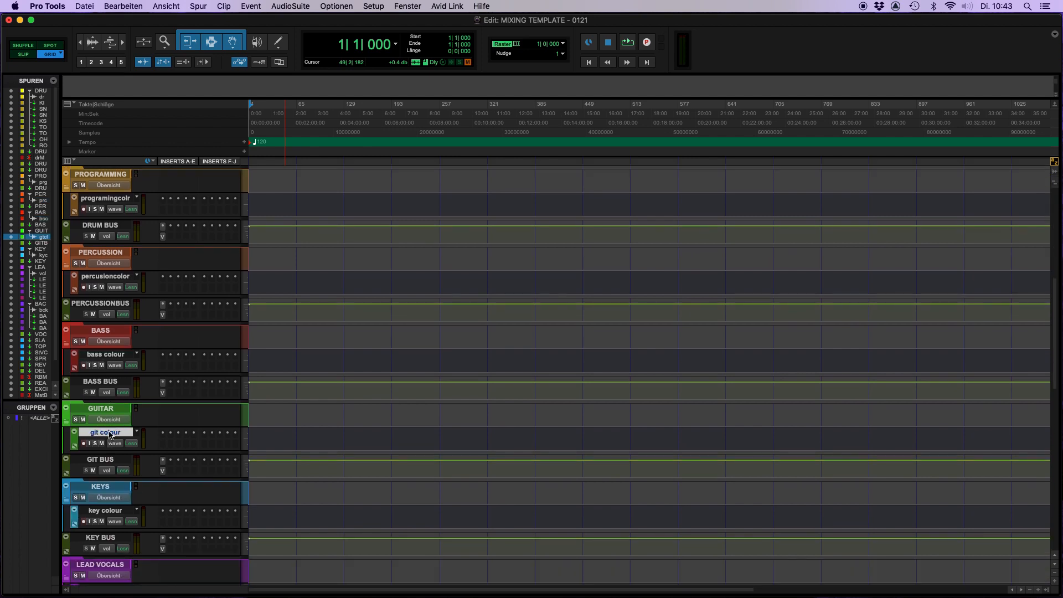
View the track colours of the git colour track and the PERCUSSION folder in the colour palette, leaving them as they are
double_click(77, 441)
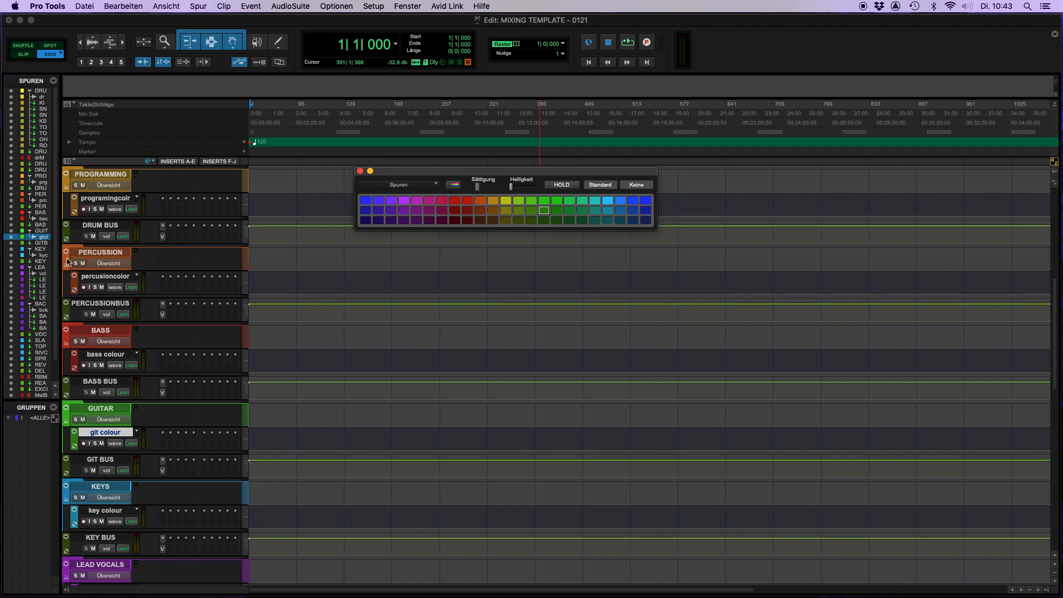
click(97, 253)
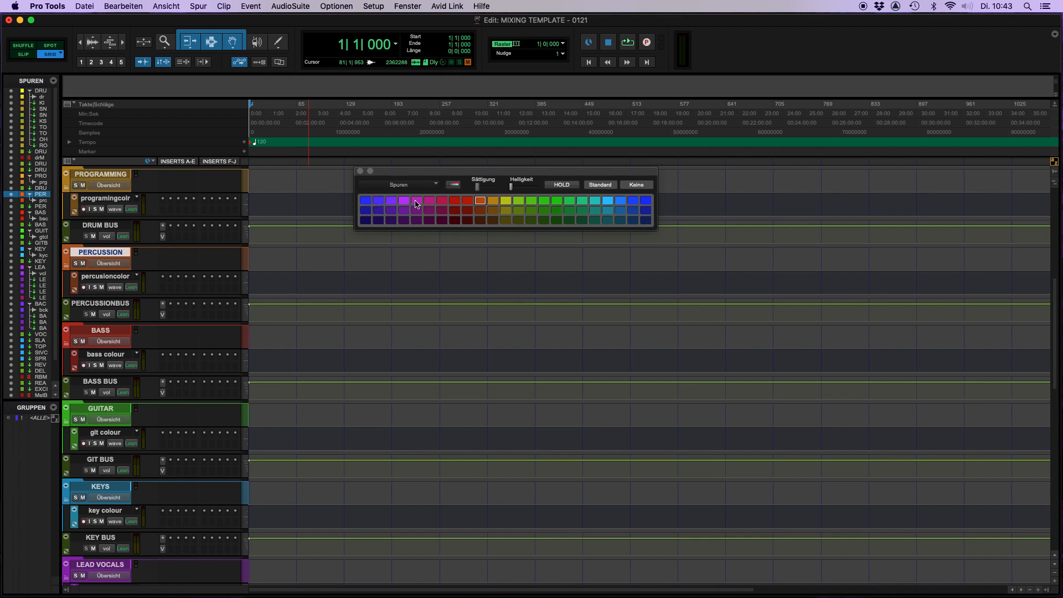
click(359, 171)
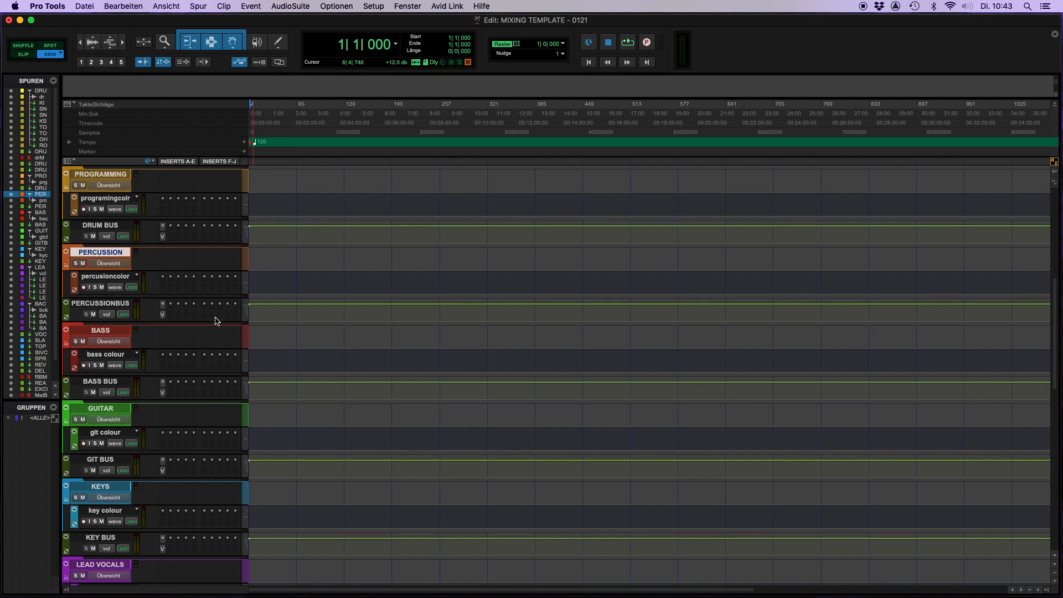
Examine the vocal, effects, rear bus and master tracks further down the Edit window and return to the drum tracks
scroll(216, 320, down, 10)
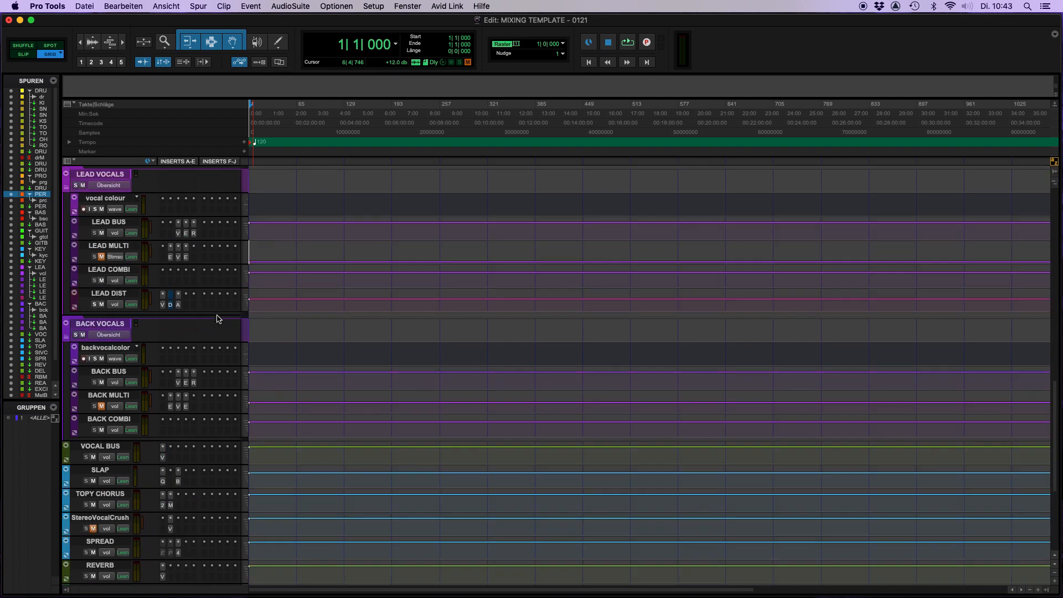
scroll(217, 318, down, 5)
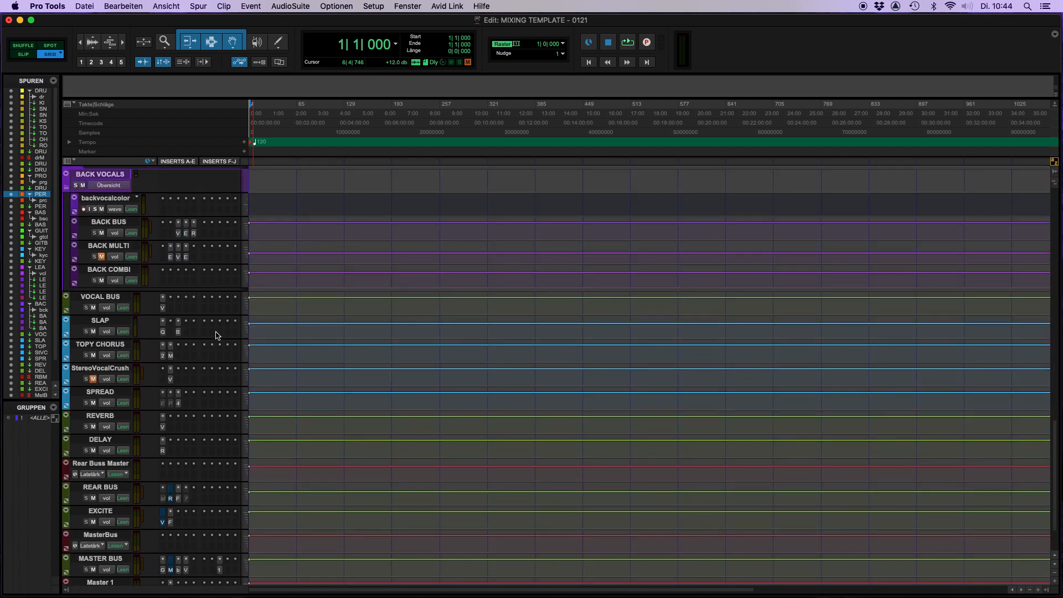
scroll(216, 334, up, 20)
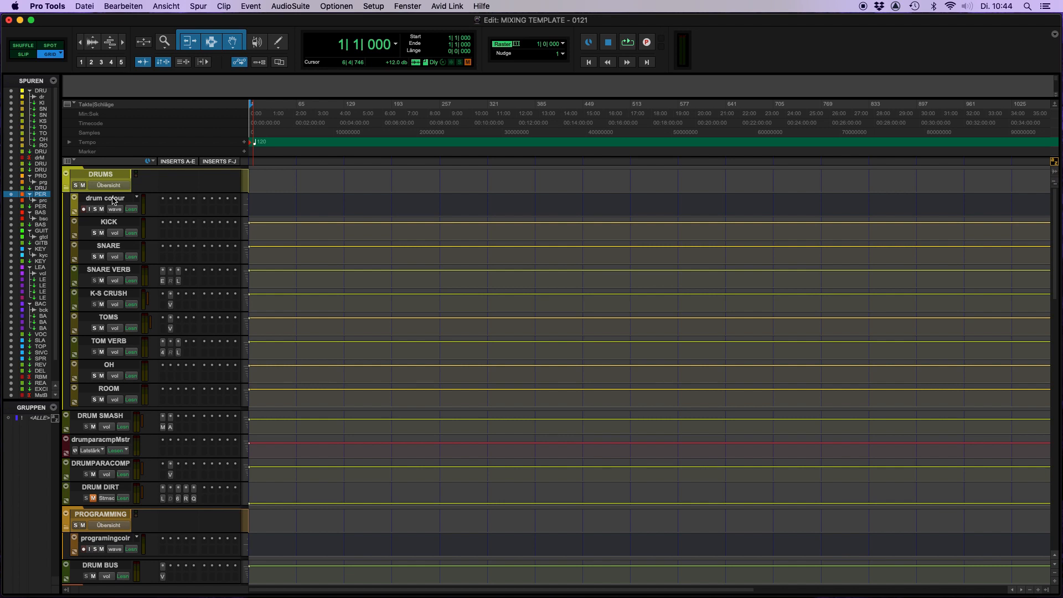
click(186, 283)
mouse_move(186, 284)
click(180, 234)
Remove the inactive ReVibe II insert from the SNARE VERB and TOM VERB tracks in the Mix window
key(super+equal)
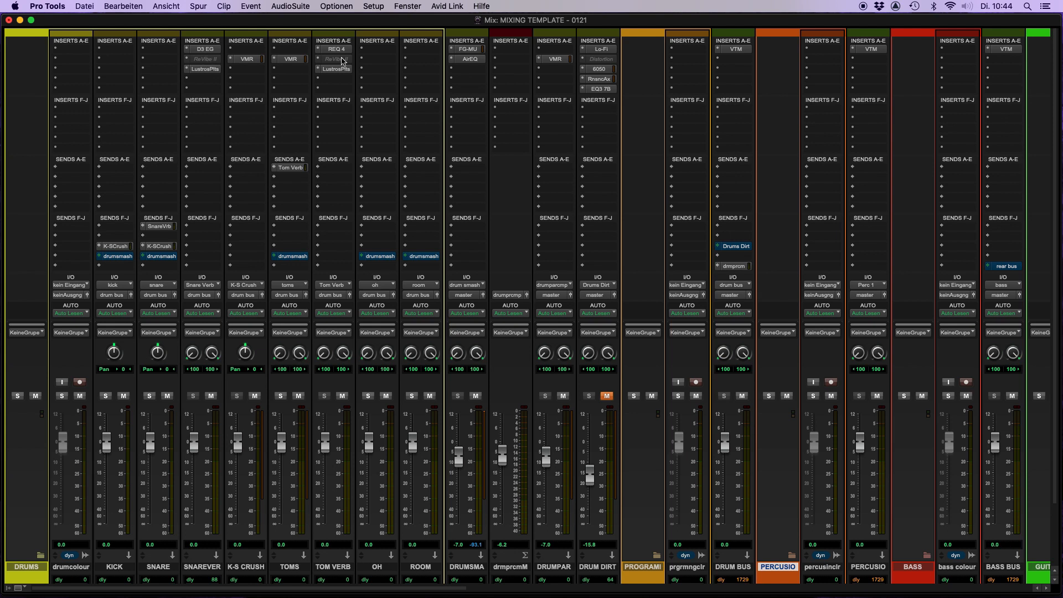
click(186, 59)
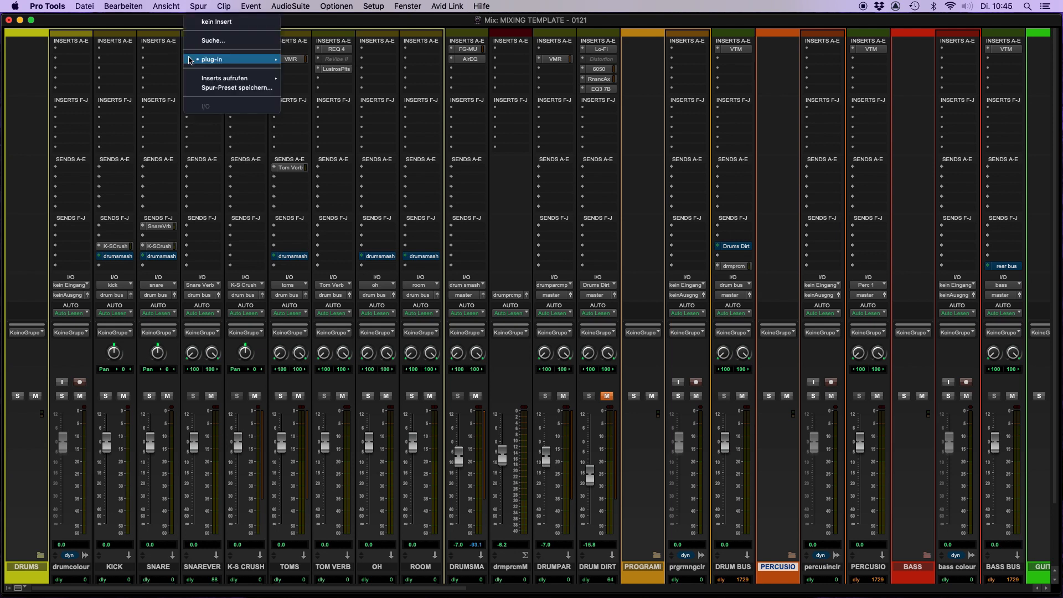
click(291, 56)
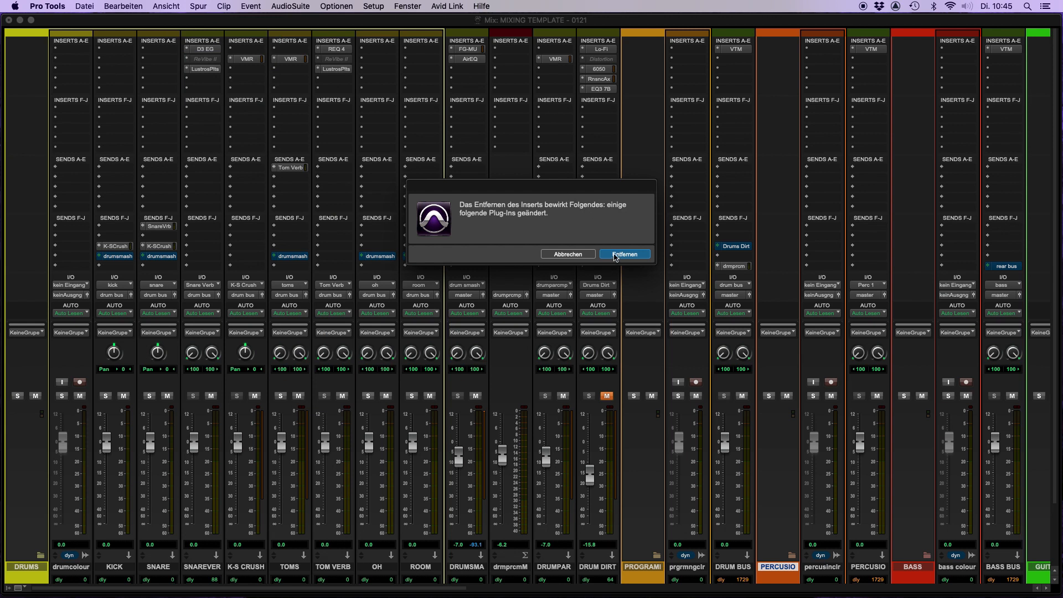
click(612, 281)
click(321, 58)
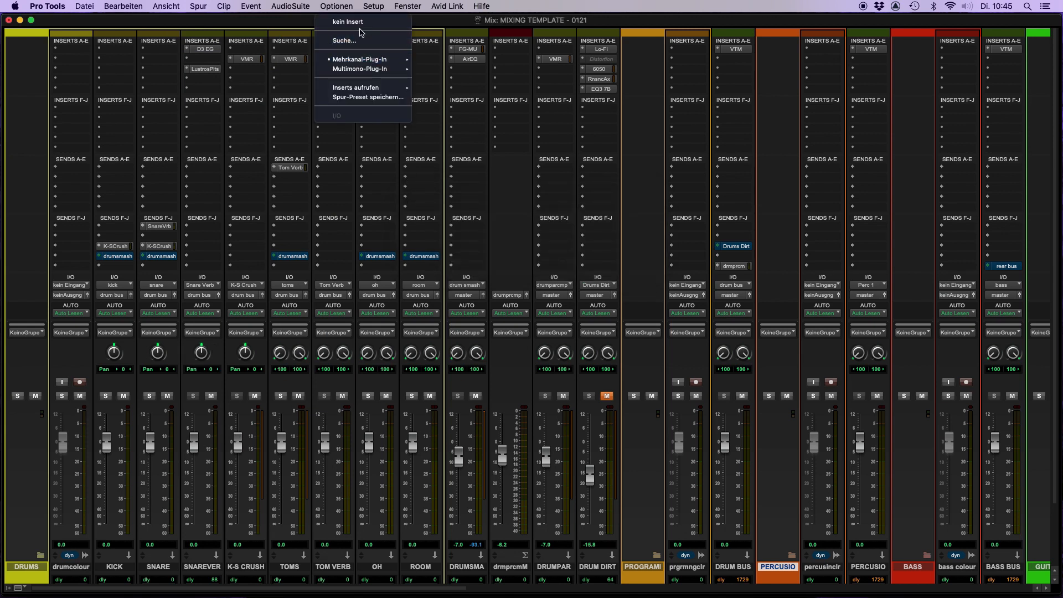
click(350, 22)
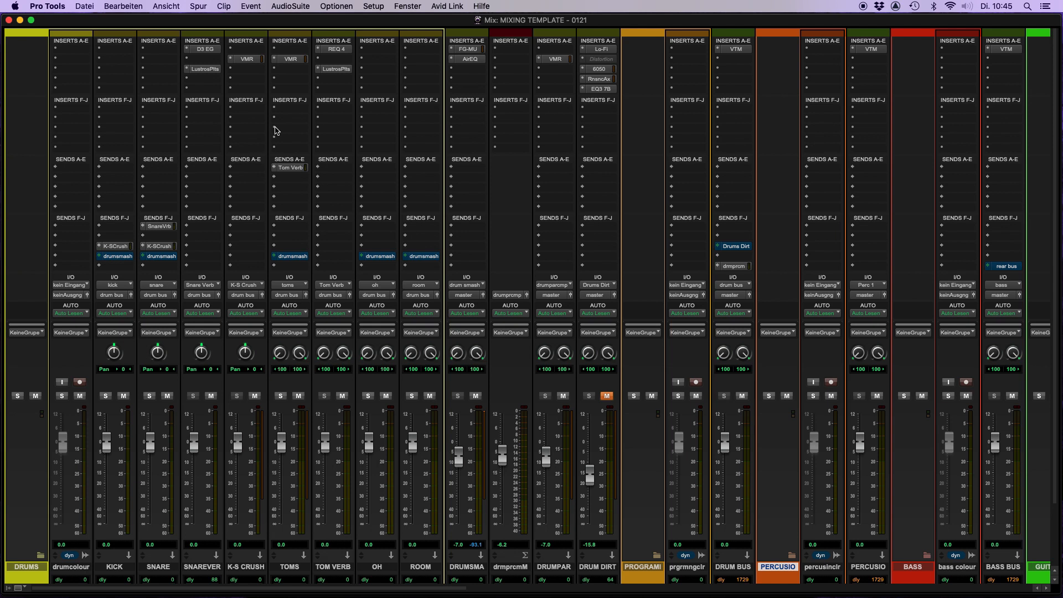
Select the KICK, SNARE, TOMS, OH and ROOM tracks together in the Mix window
scroll(159, 442, down, 3)
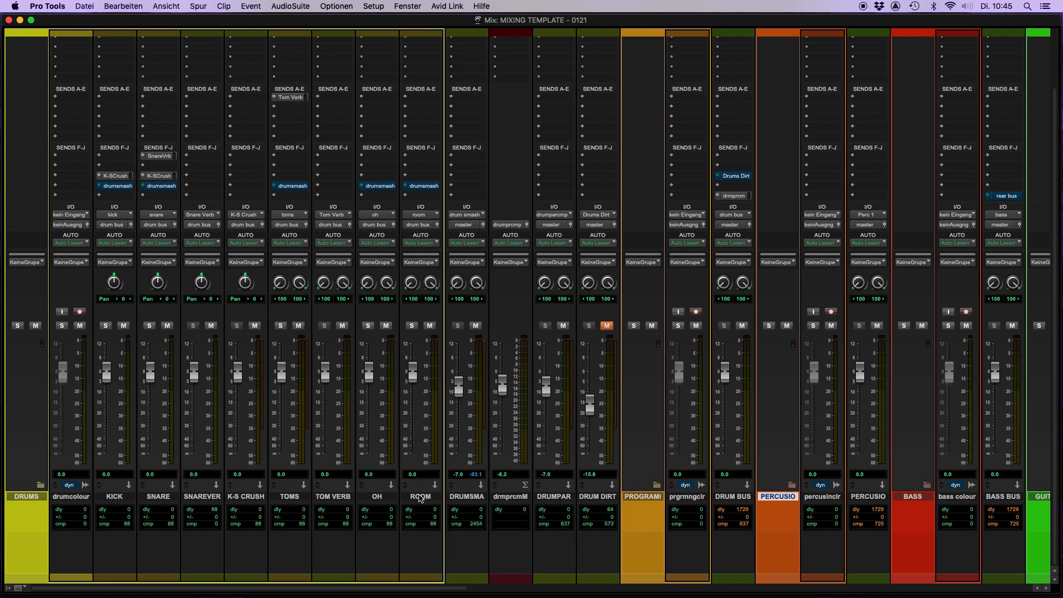
click(114, 500)
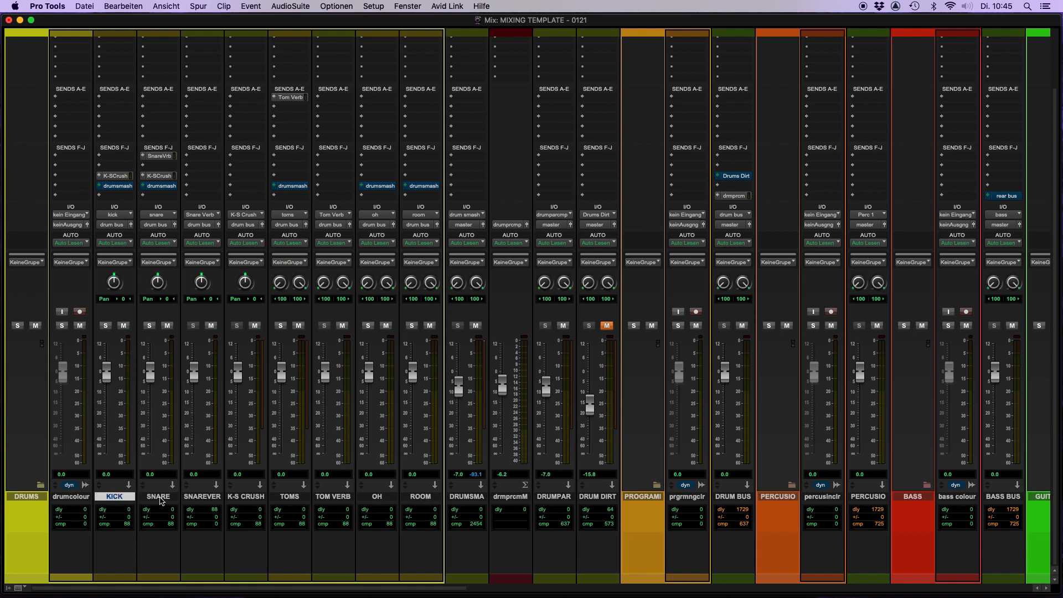
super+click(158, 497)
super+click(288, 497)
super+click(376, 497)
super+click(419, 498)
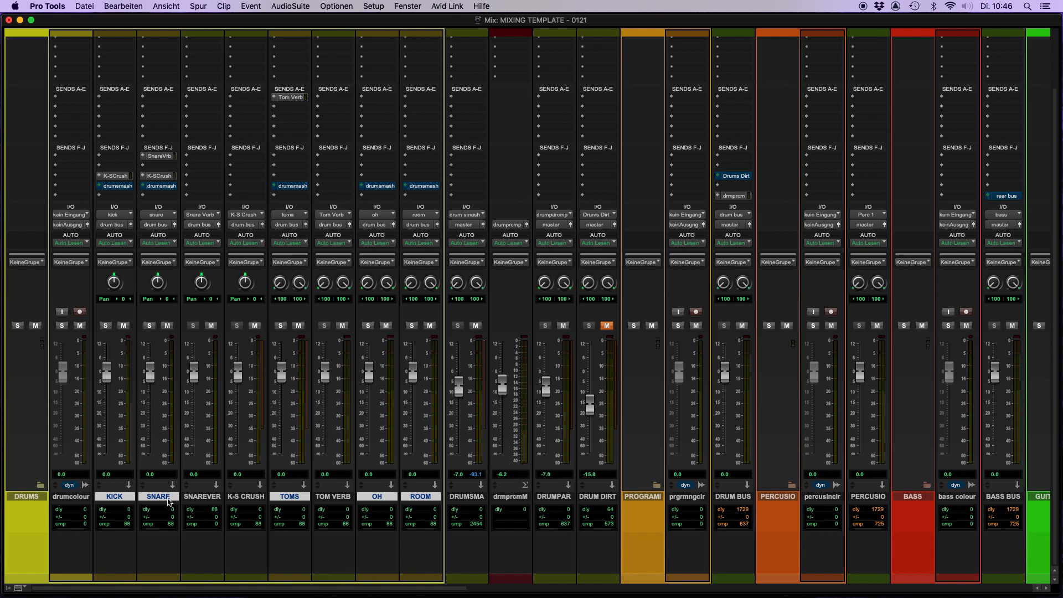
Clear the track selection and point out the PERCUSSION folder and the programming colour track by selecting each
alt+click(169, 499)
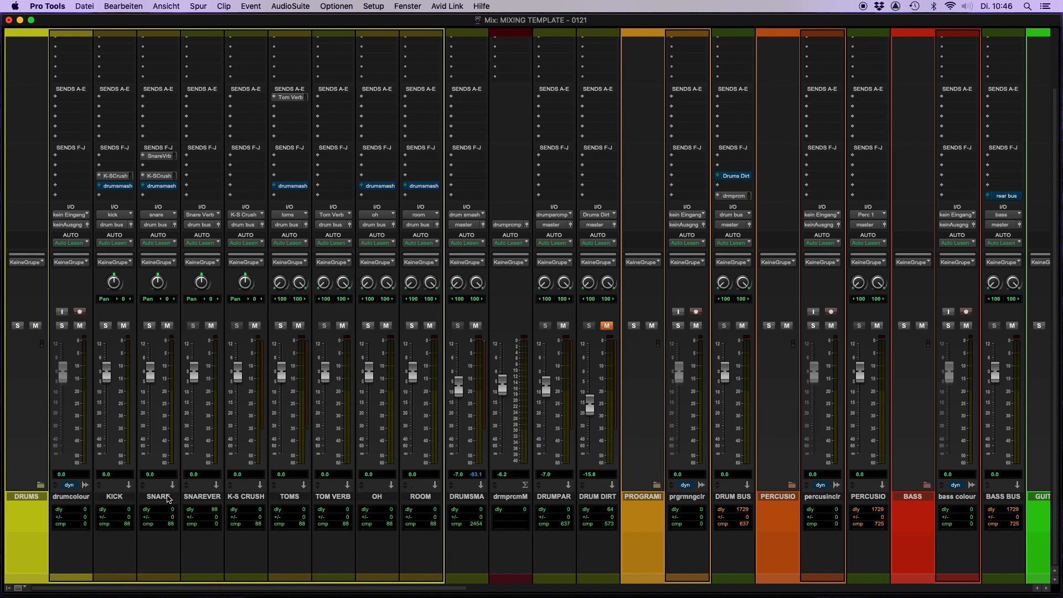
click(169, 499)
click(774, 498)
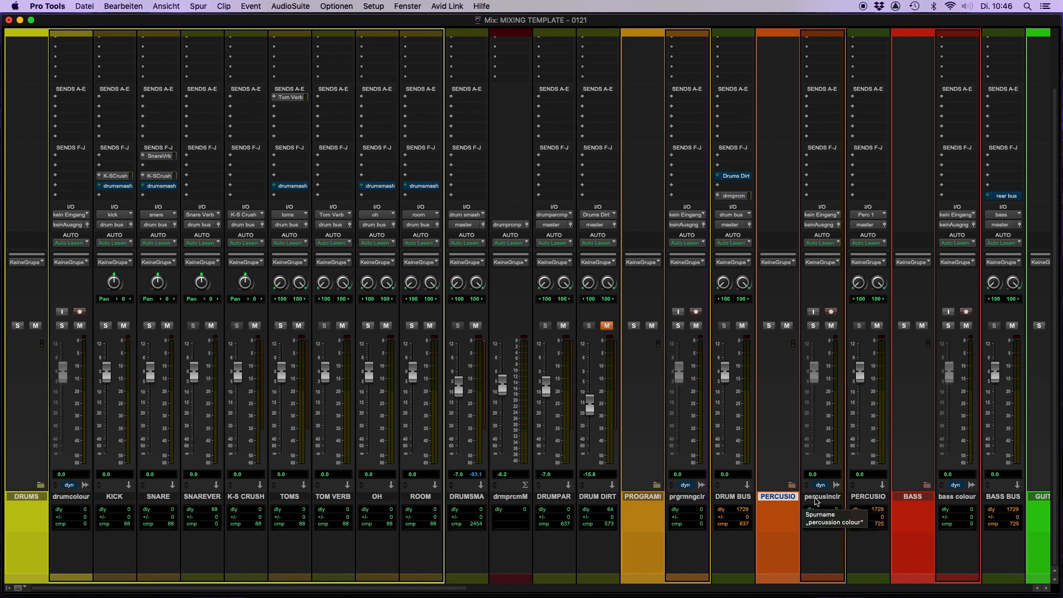
click(696, 498)
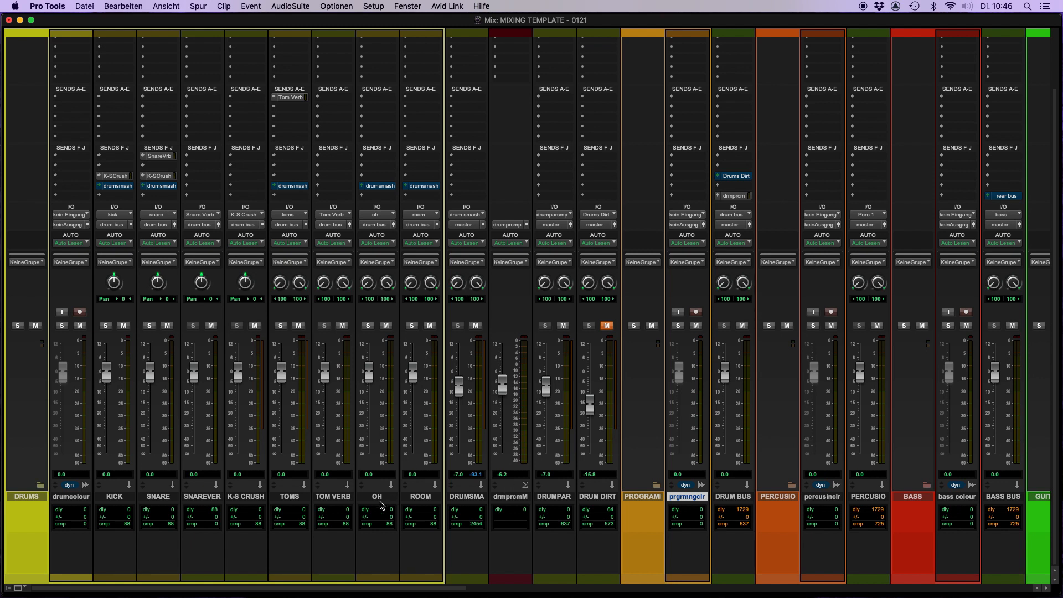
Point out the OH, ROOM, KICK and SNARE tracks and their drumsmash sends by selecting each track in turn
click(384, 498)
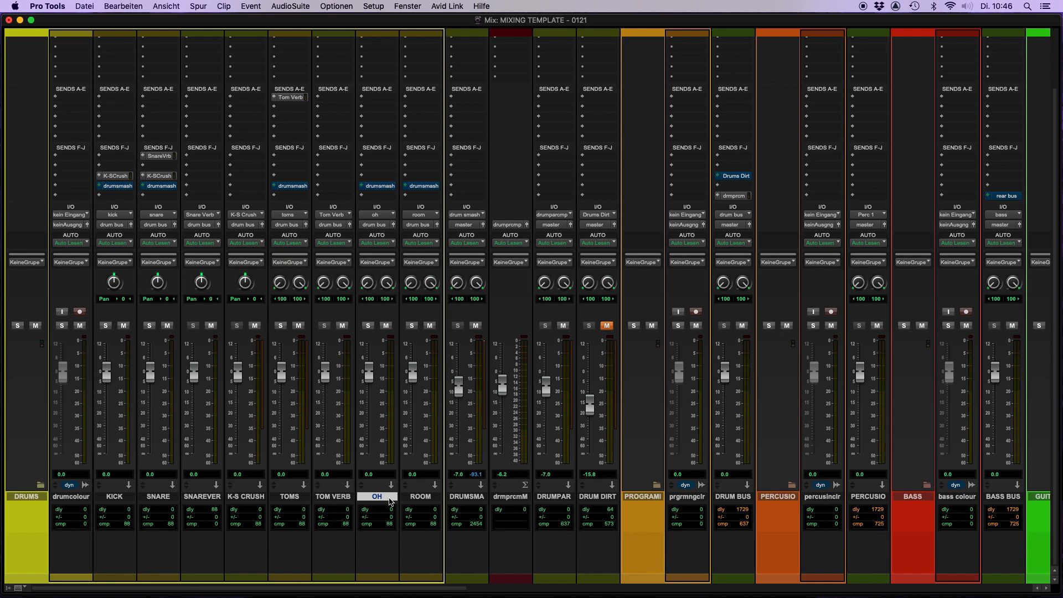
click(424, 496)
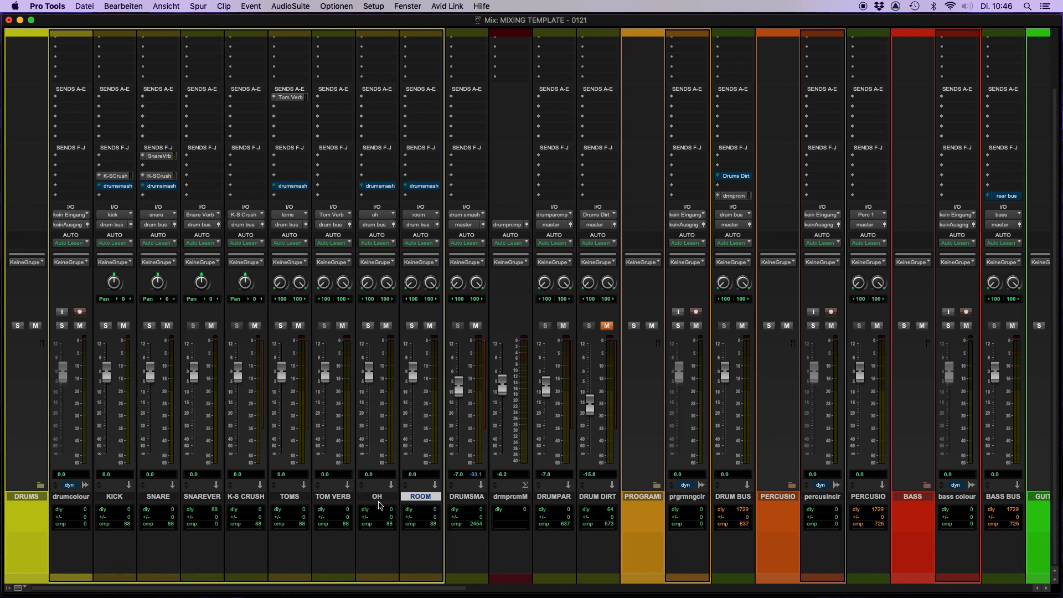
click(381, 497)
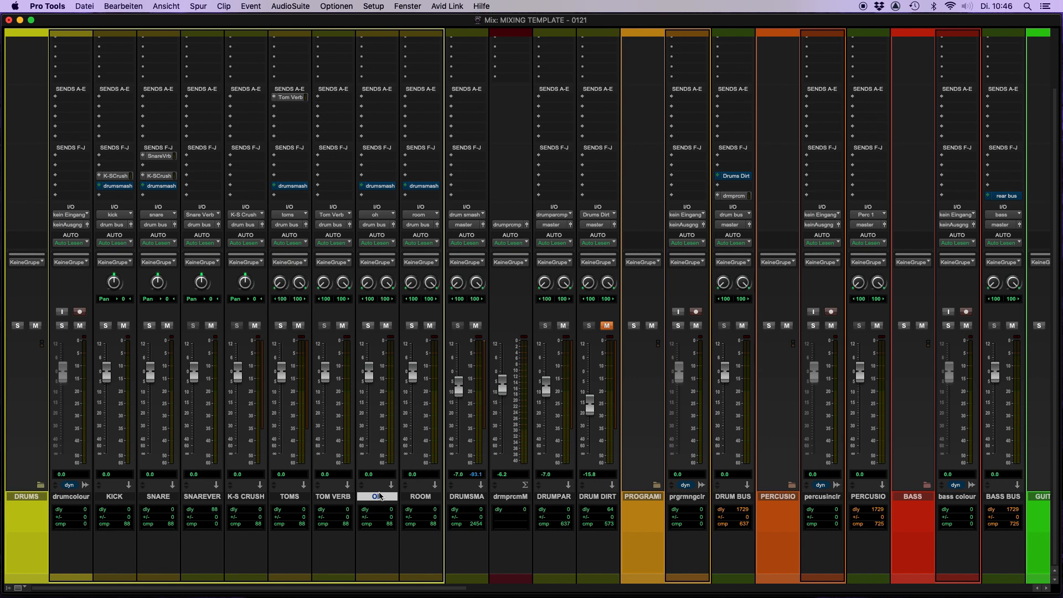
click(114, 502)
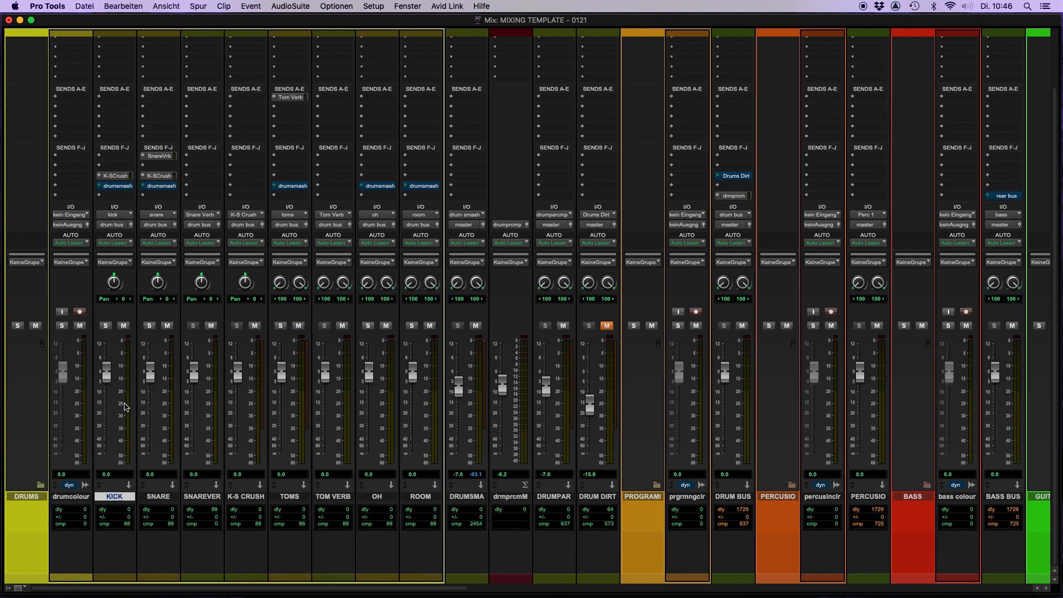
scroll(161, 311, up, 5)
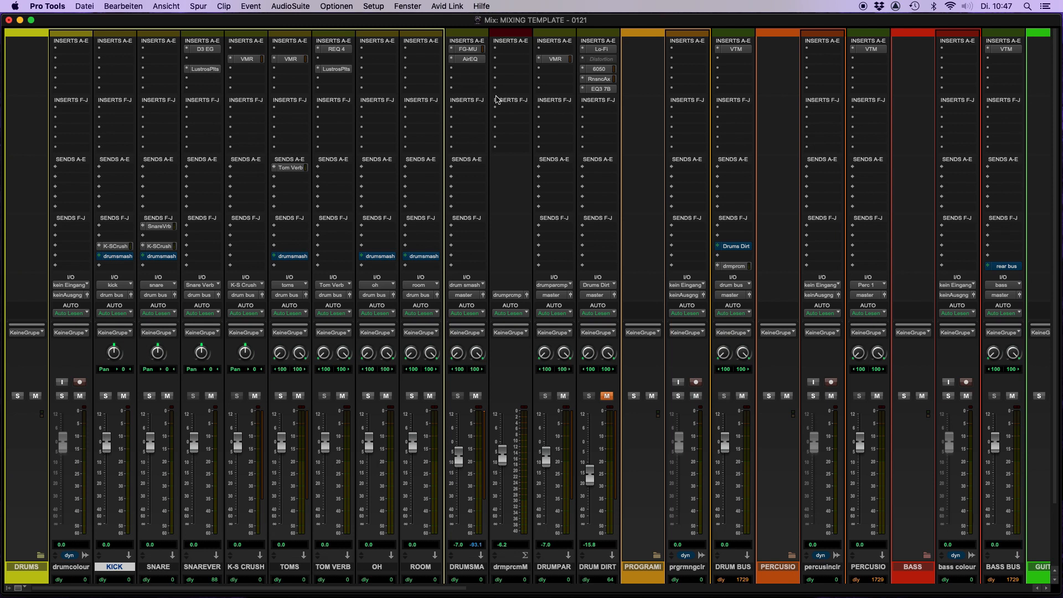
click(167, 564)
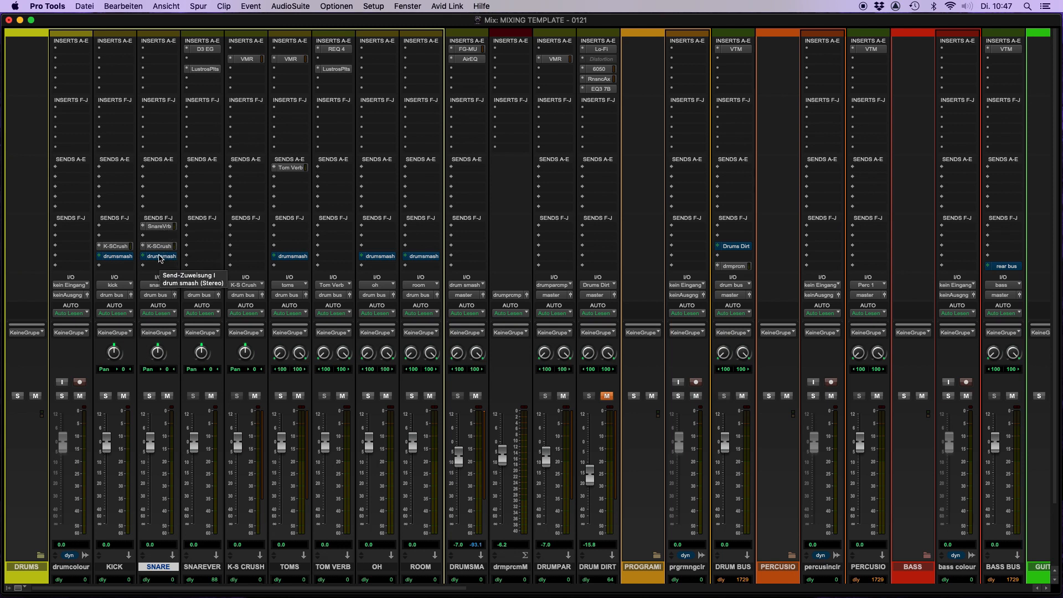
Examine the Expander/Gate and Lustrous Plates inserts on the SNARE VERB track
click(215, 569)
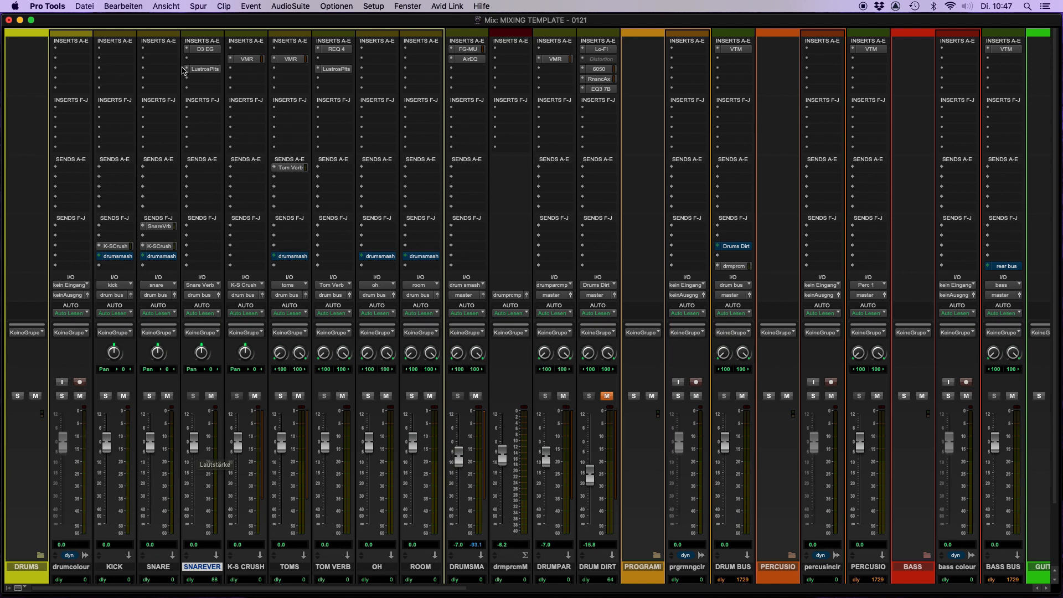
click(206, 49)
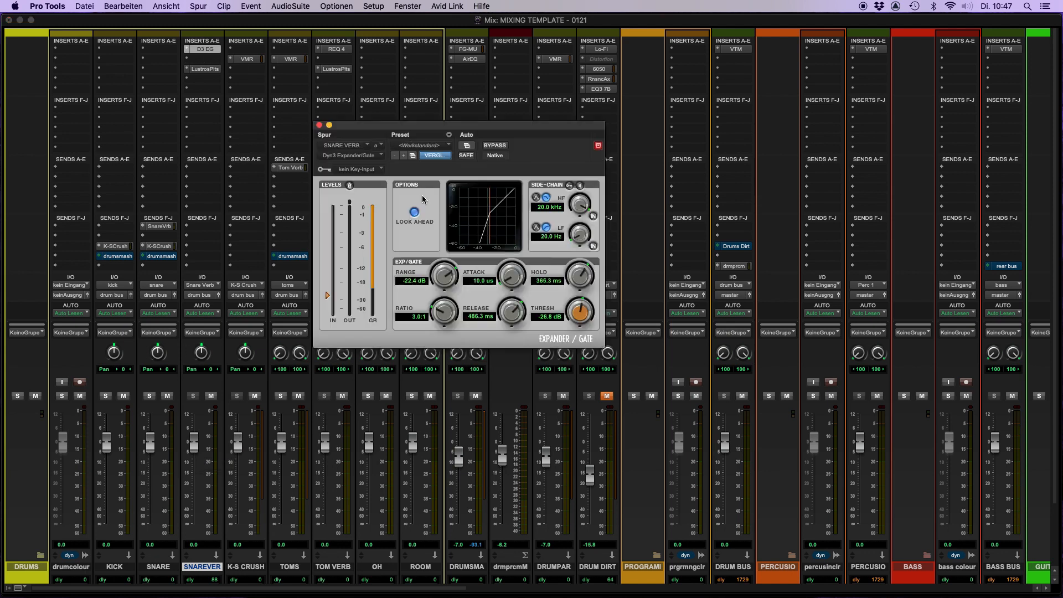
click(208, 70)
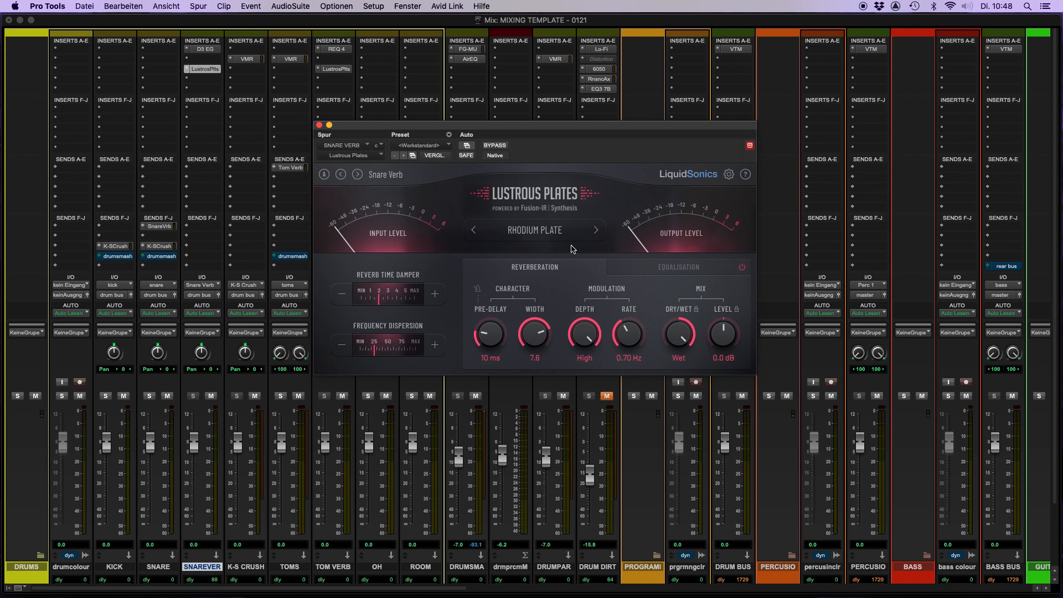
click(319, 125)
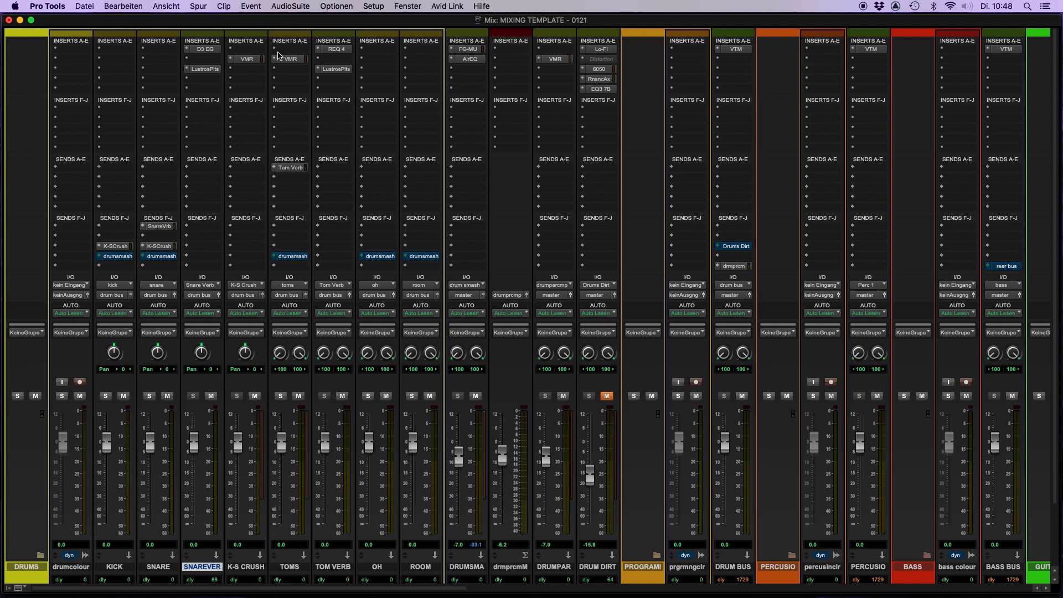
Examine the Virtual Mix Rack inserts on the K-S CRUSH and TOMS tracks
click(247, 58)
drag(585, 130, 518, 90)
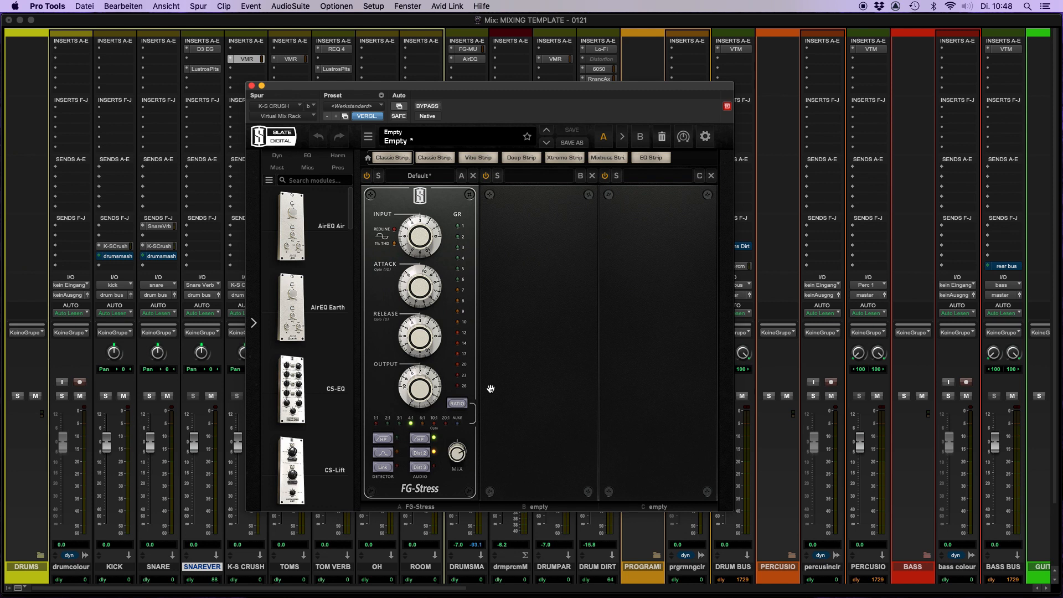
click(252, 86)
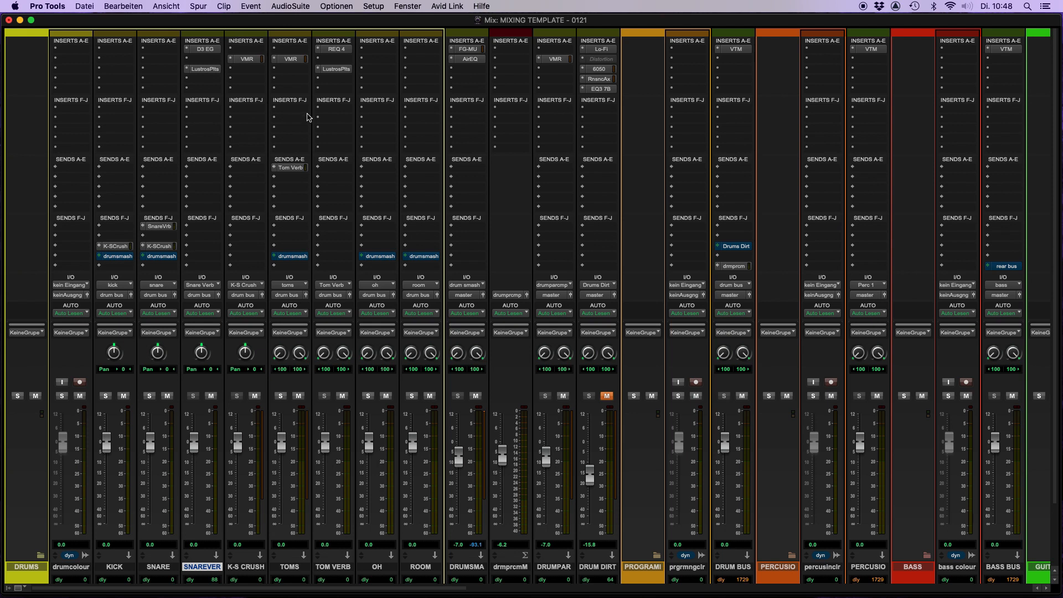
click(294, 59)
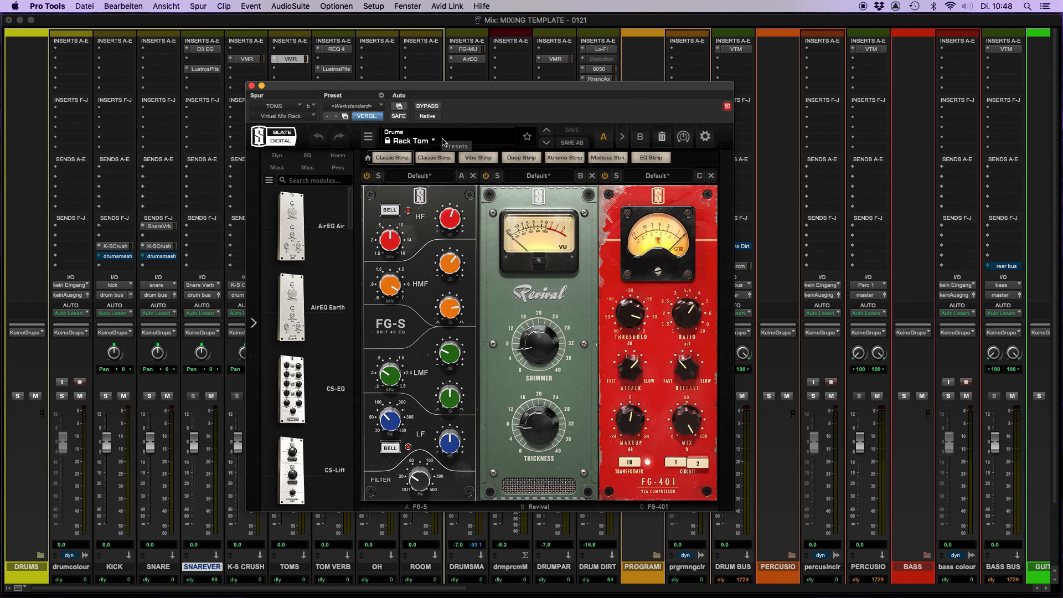
click(252, 87)
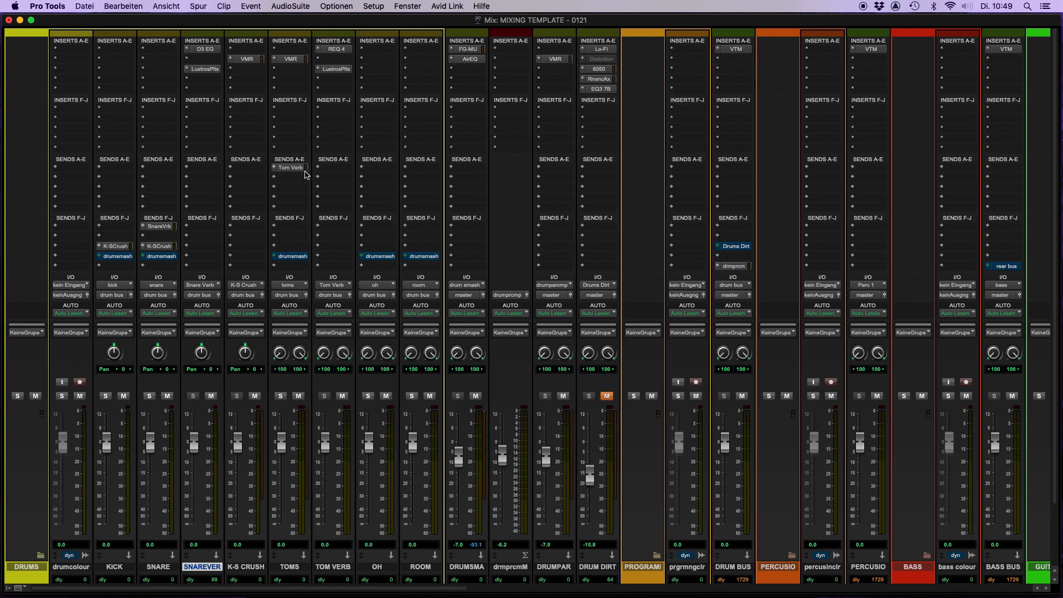
Move the TOMS track's Tom Verb send to slot F, and check the REQ 4 and Lustrous Plates inserts on TOM VERB
drag(293, 171, 302, 232)
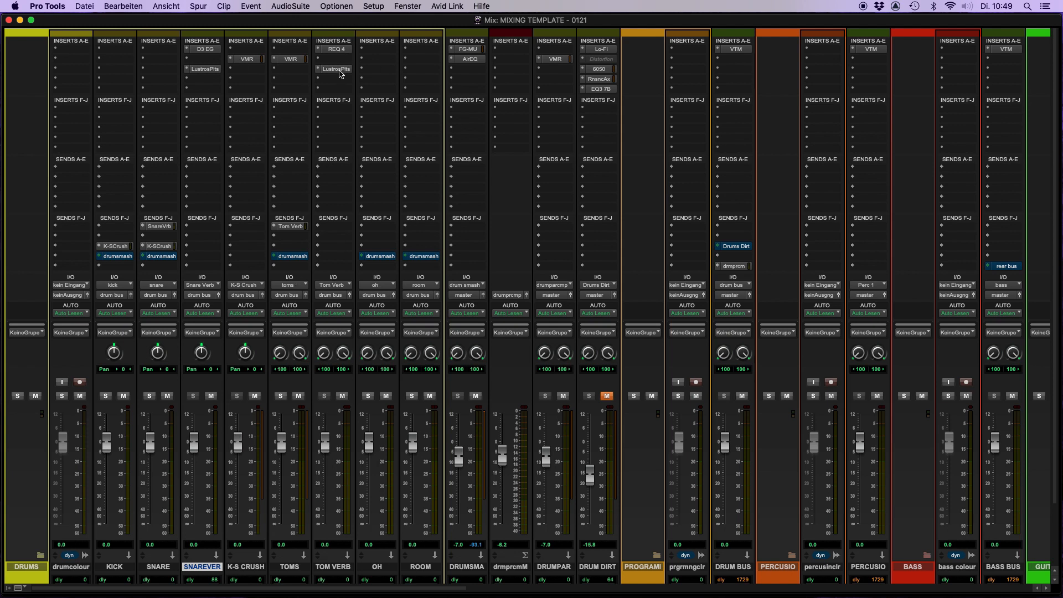
click(336, 49)
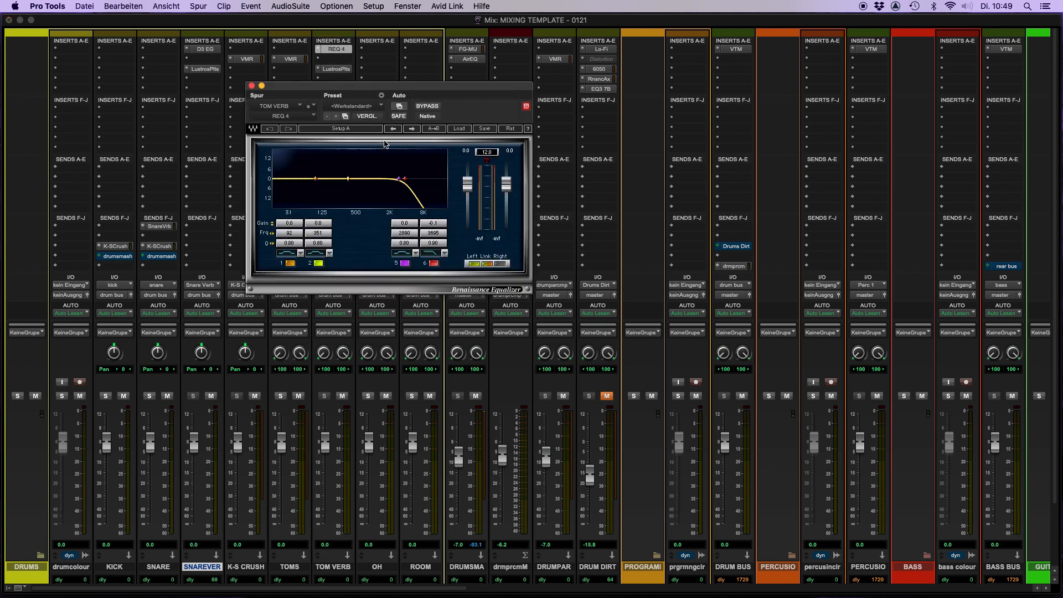
click(251, 86)
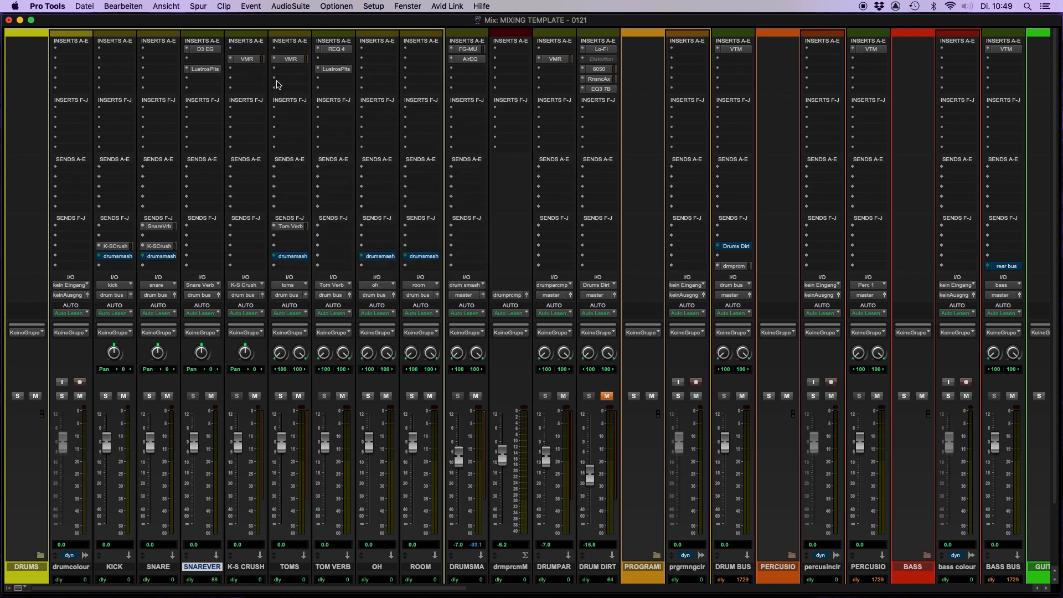
click(335, 69)
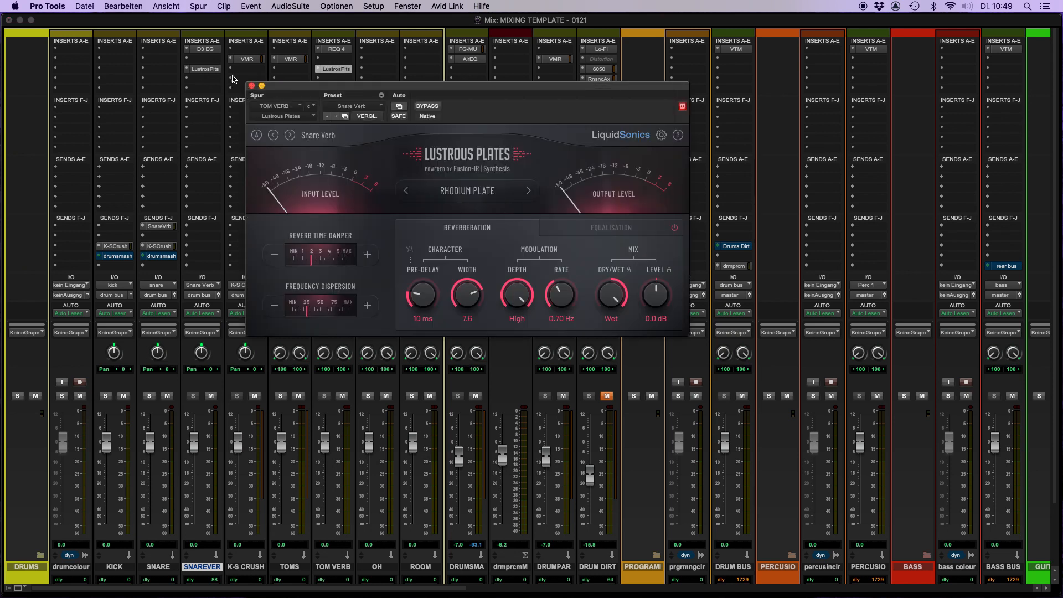
click(251, 86)
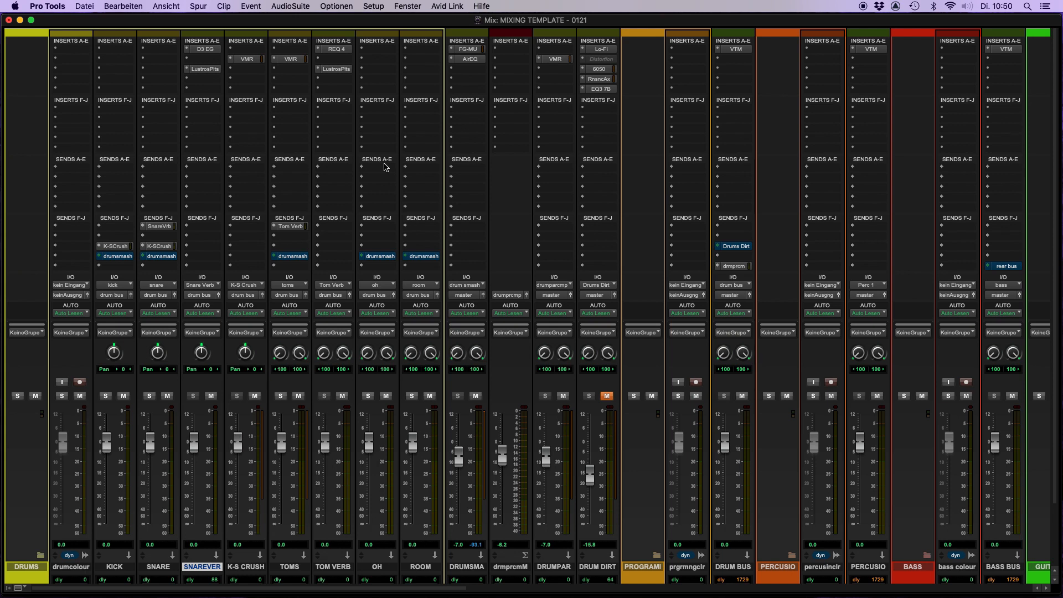
Move the AirEQ insert on the DRUM SMASH track down one slot and check the FG-MU compressor above it
click(386, 572)
click(432, 571)
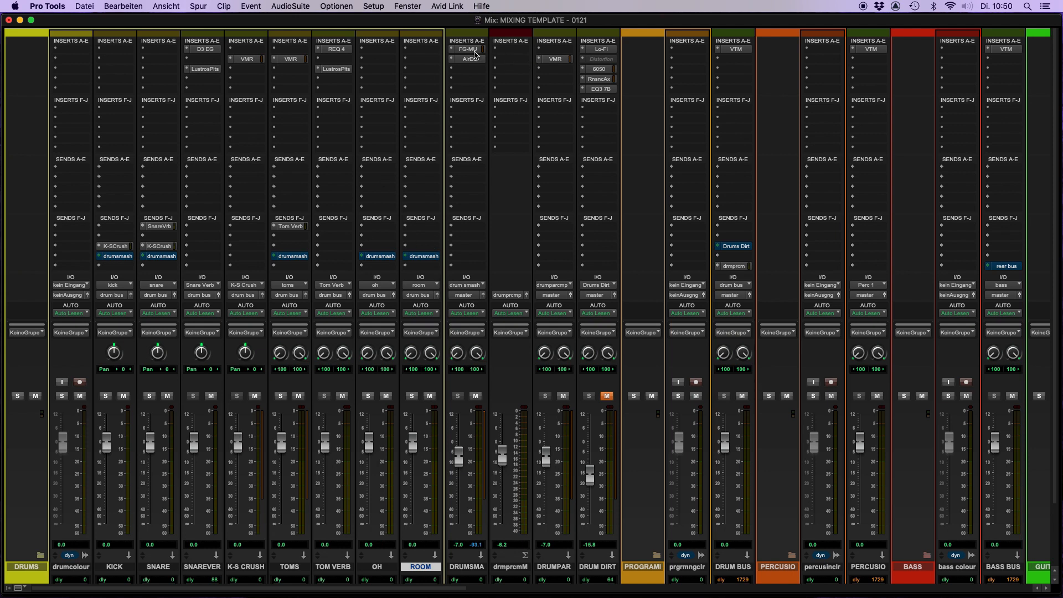
drag(470, 62, 470, 69)
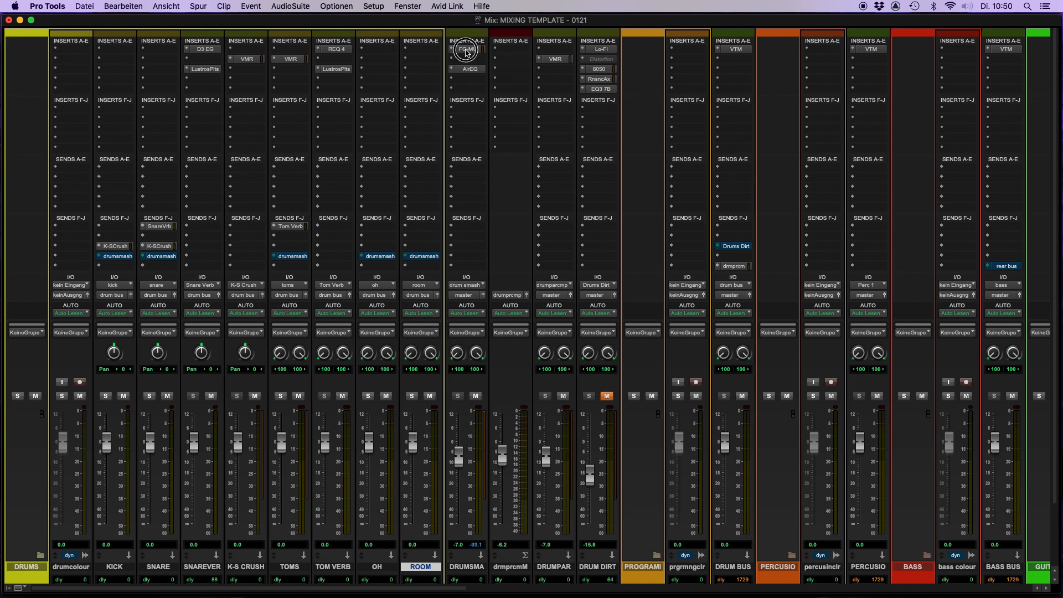
click(472, 50)
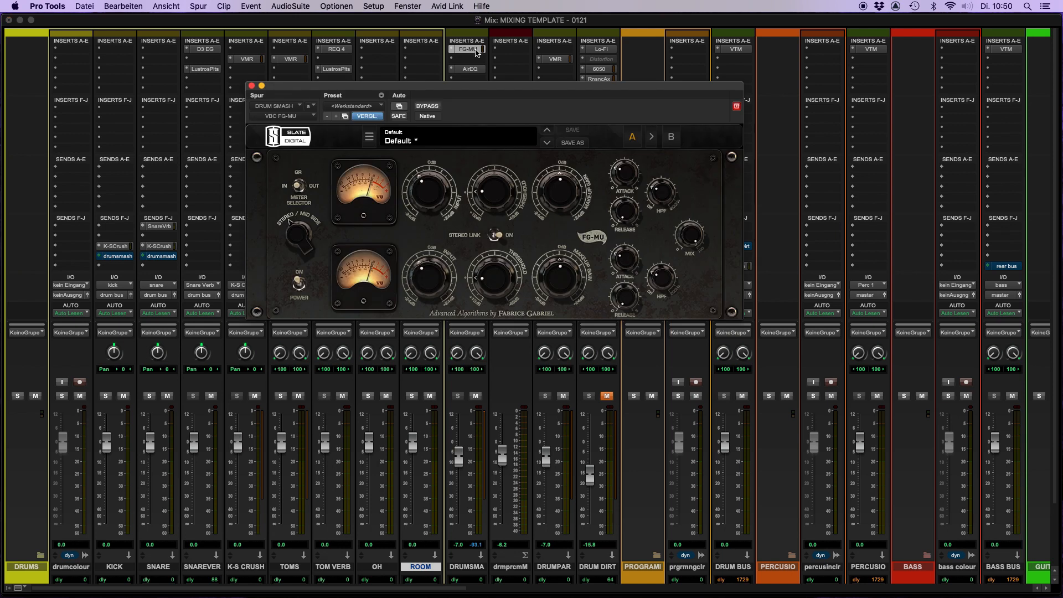
alt+click(438, 189)
mouse_move(566, 187)
click(251, 86)
Insert the stereo H-Comp compressor between FG-MU and AirEQ on the DRUM SMASH track
click(469, 60)
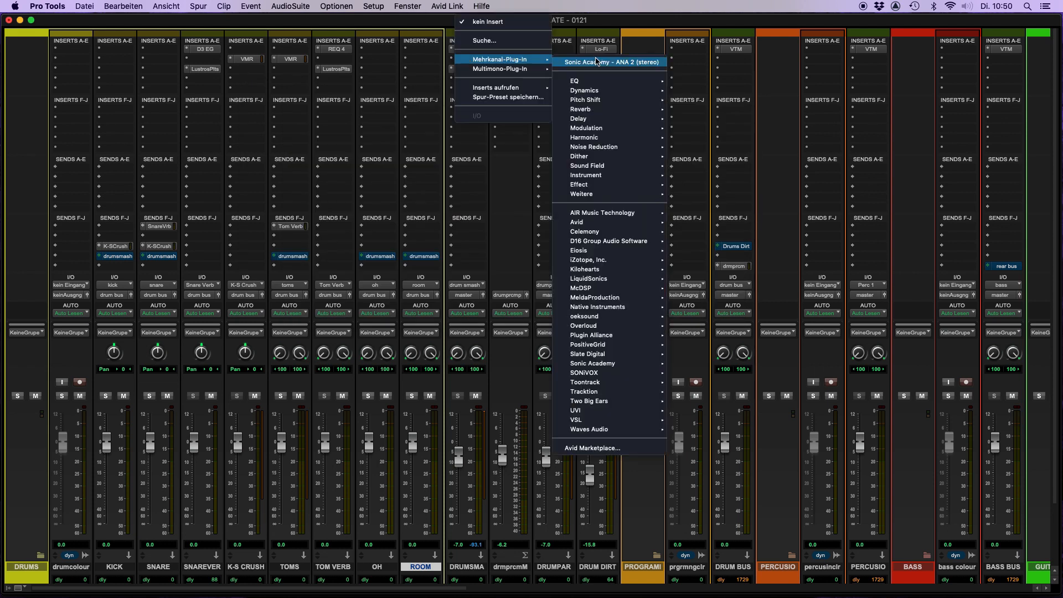
mouse_move(608, 95)
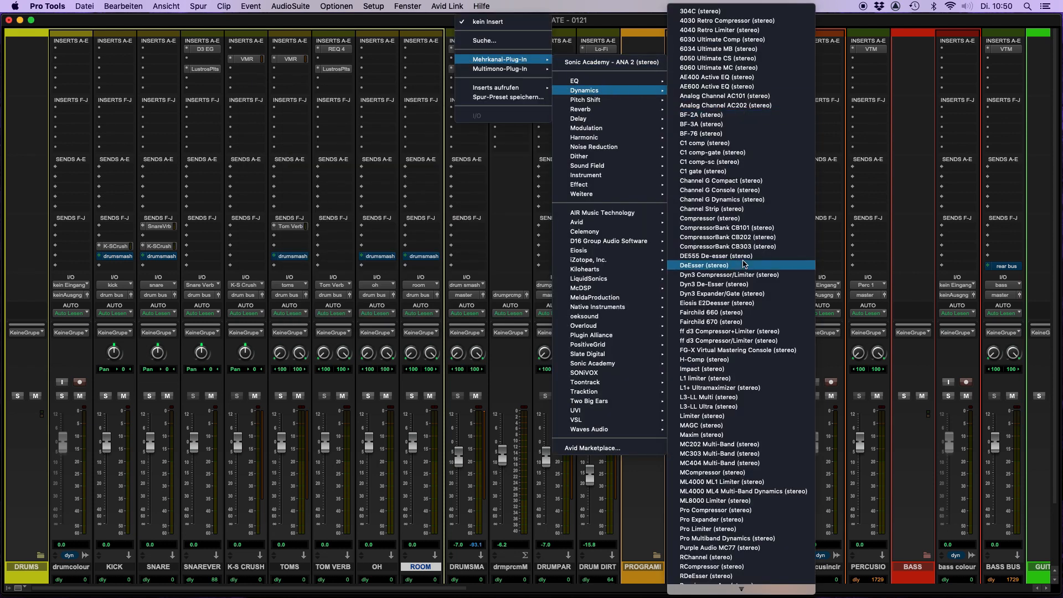
click(738, 359)
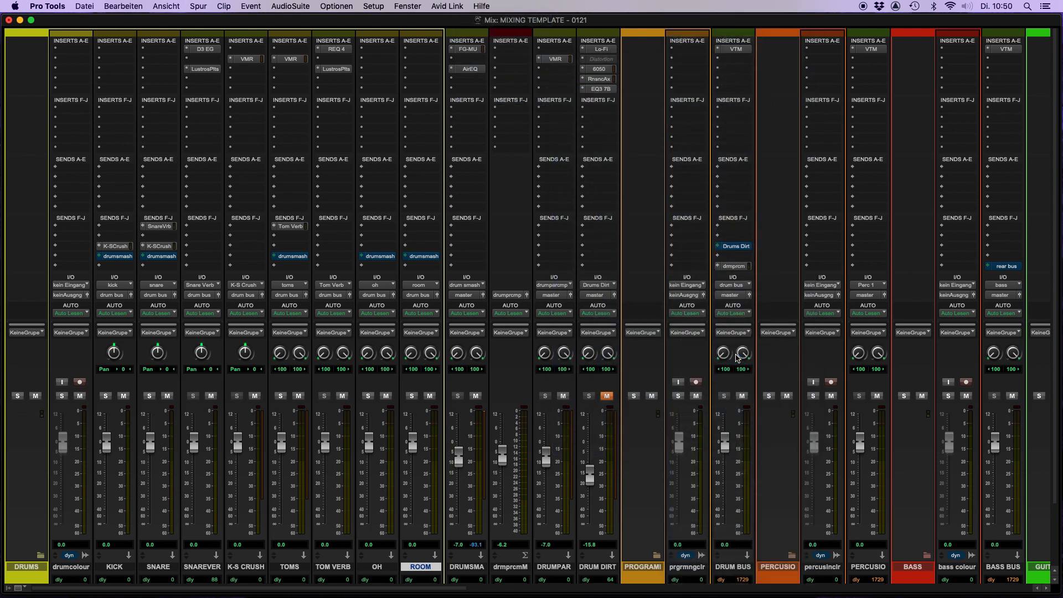
Set H-Comp's sync to Host, adjust its release, and turn up the ratio and threshold
click(565, 330)
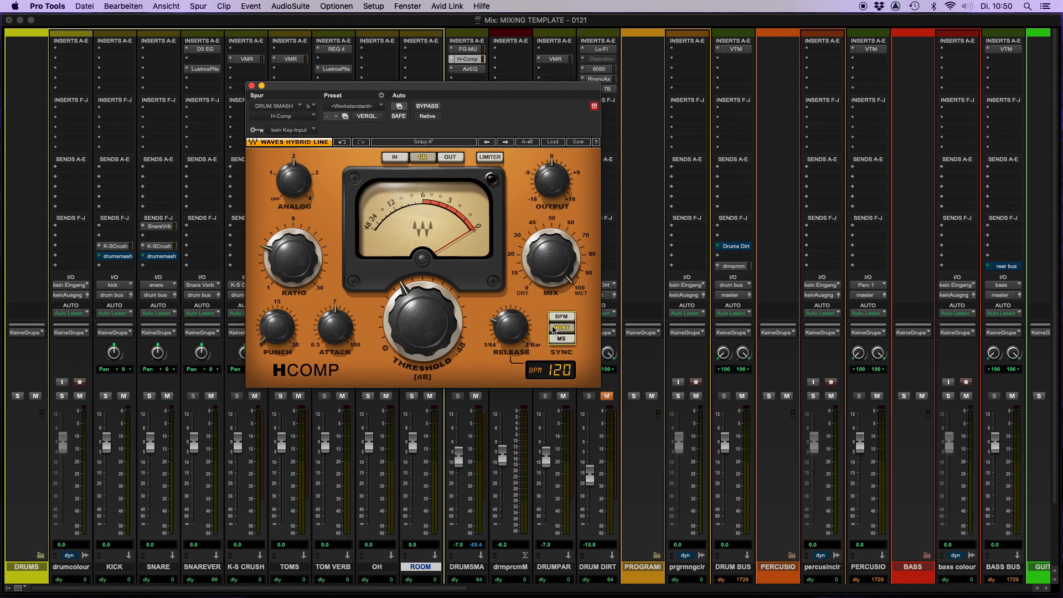
click(506, 328)
drag(508, 327, 508, 317)
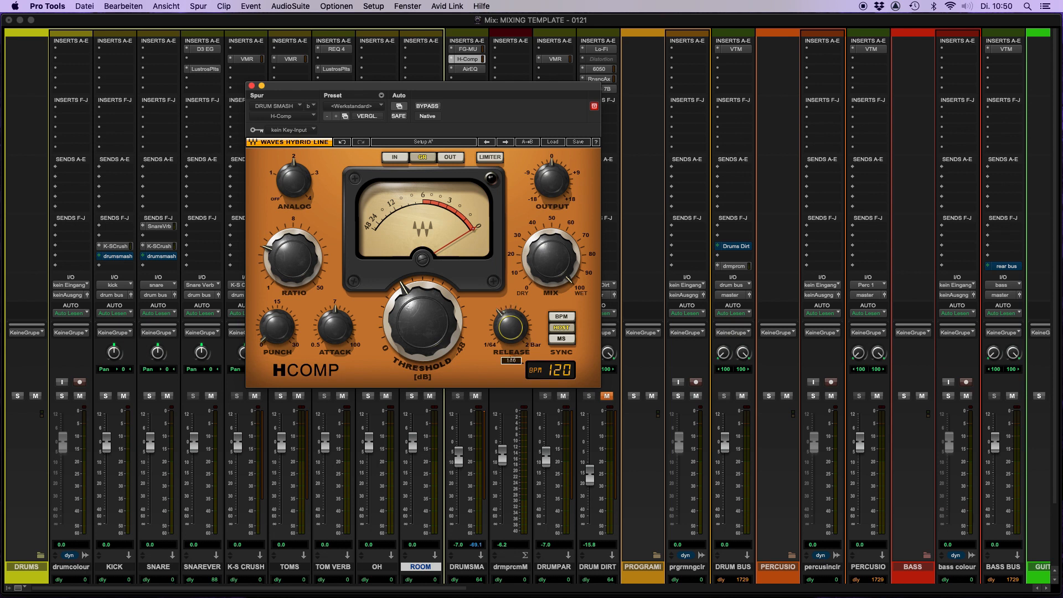
click(288, 266)
drag(289, 265, 288, 235)
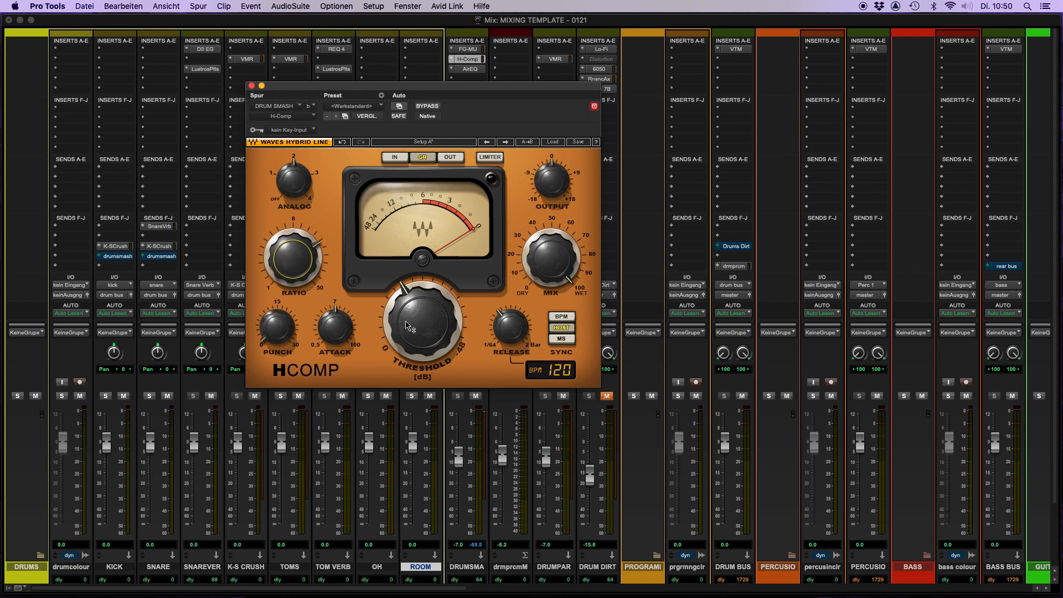
drag(412, 334, 413, 305)
Adjust H-Comp's punch, attack and analog controls, and leave the plug-in closed and bypassed
click(277, 327)
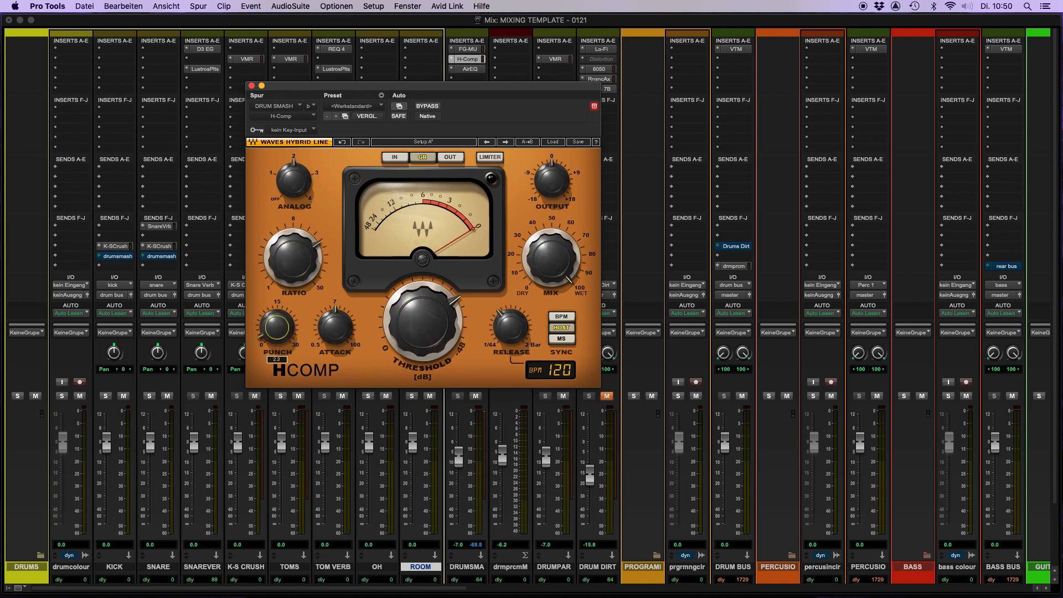
drag(267, 338, 267, 335)
mouse_move(336, 332)
drag(336, 335, 336, 328)
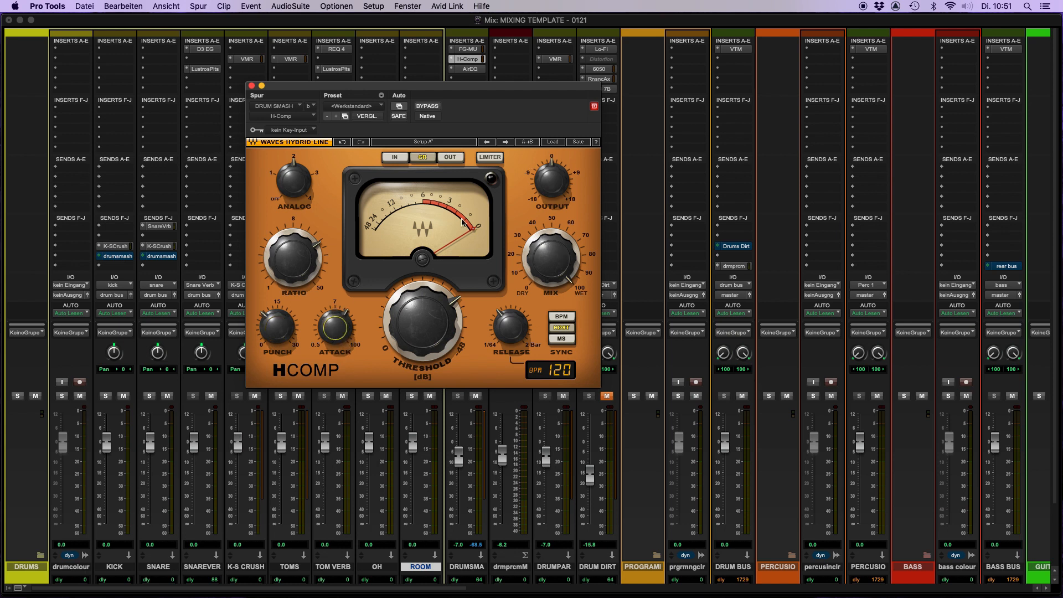
drag(294, 187, 294, 181)
click(252, 86)
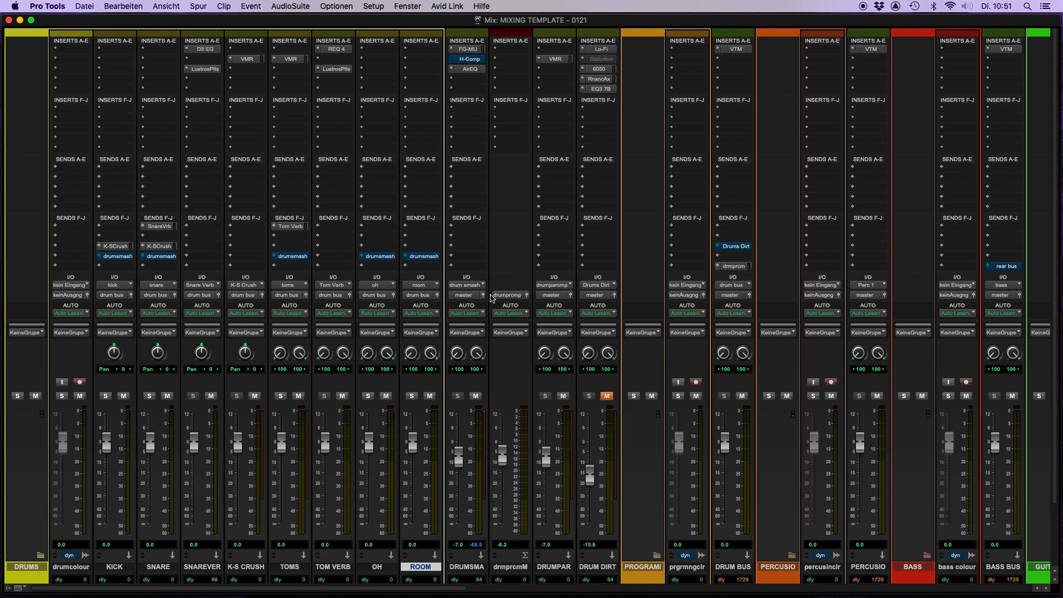
Add the OH, TOMS, SNARE and KICK tracks to the ROOM track selection
super+click(377, 566)
super+click(289, 566)
super+click(141, 568)
super+click(114, 568)
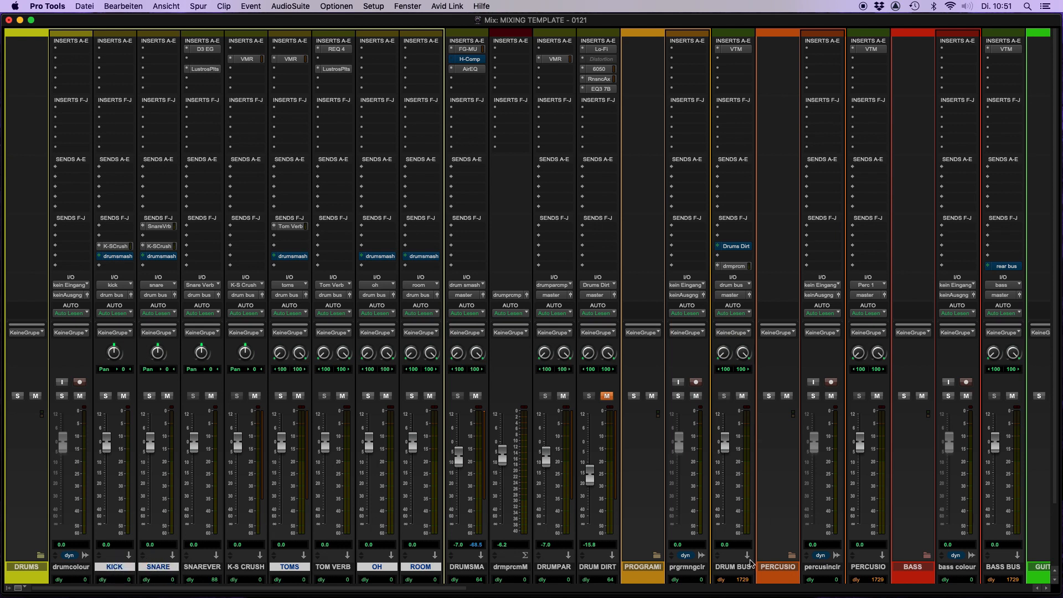
Point out the programming DRUM BUS, the drmprcmM master and the drum parallel compression track by selecting each
click(735, 569)
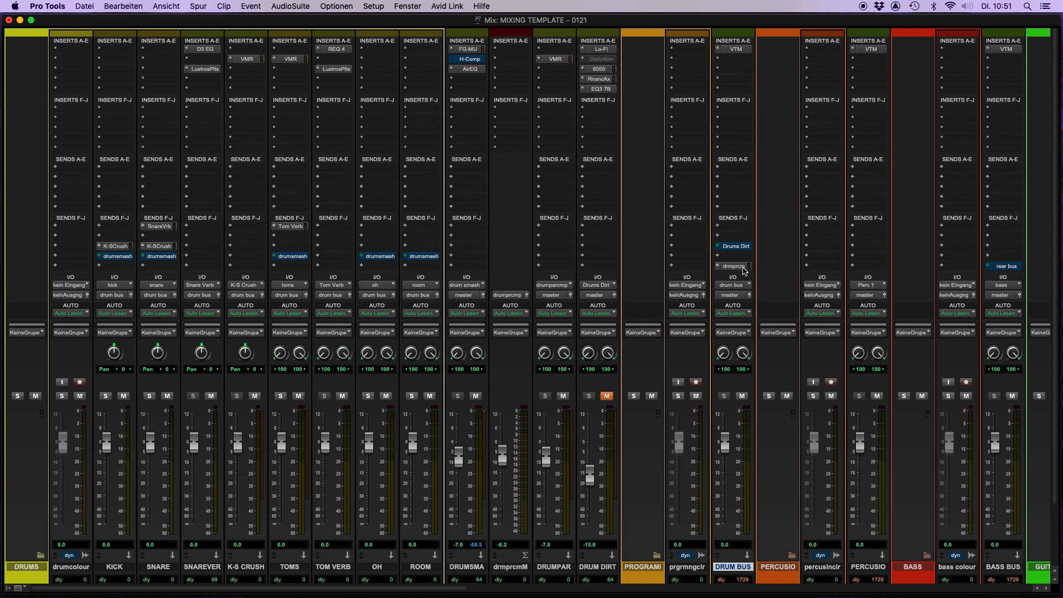
click(516, 568)
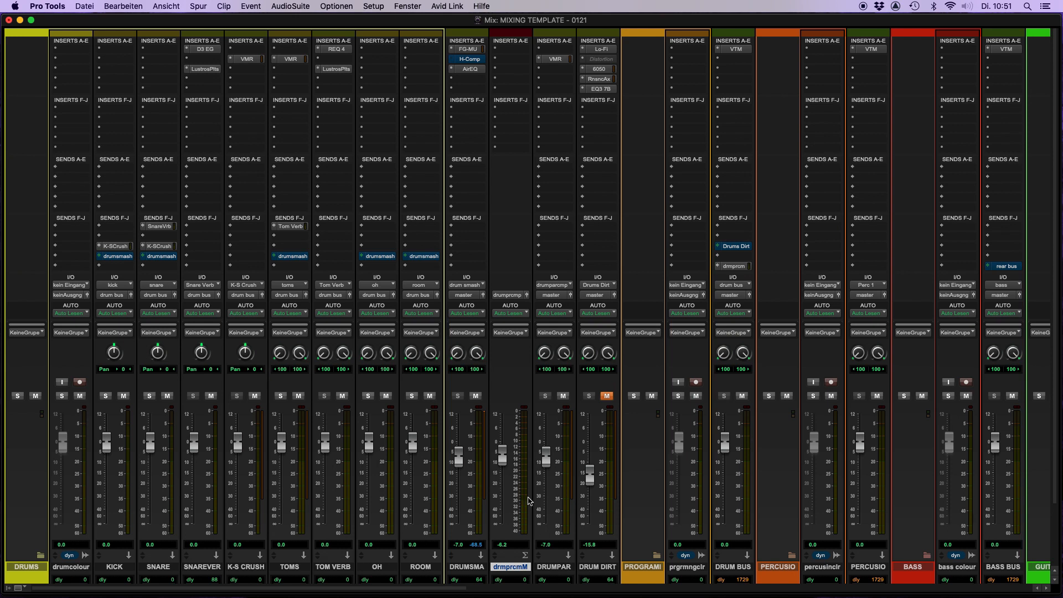
click(556, 569)
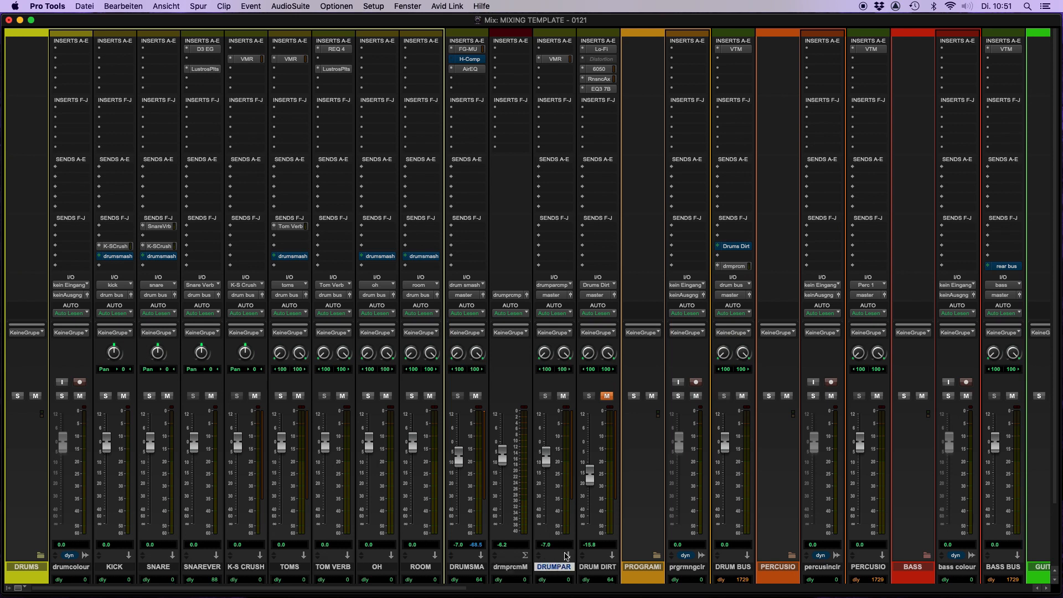
Check the FG-Stress compressor in the drum parallel compression track's VMR, and lower the drmprcmM master fader to -7.5 dB
click(556, 59)
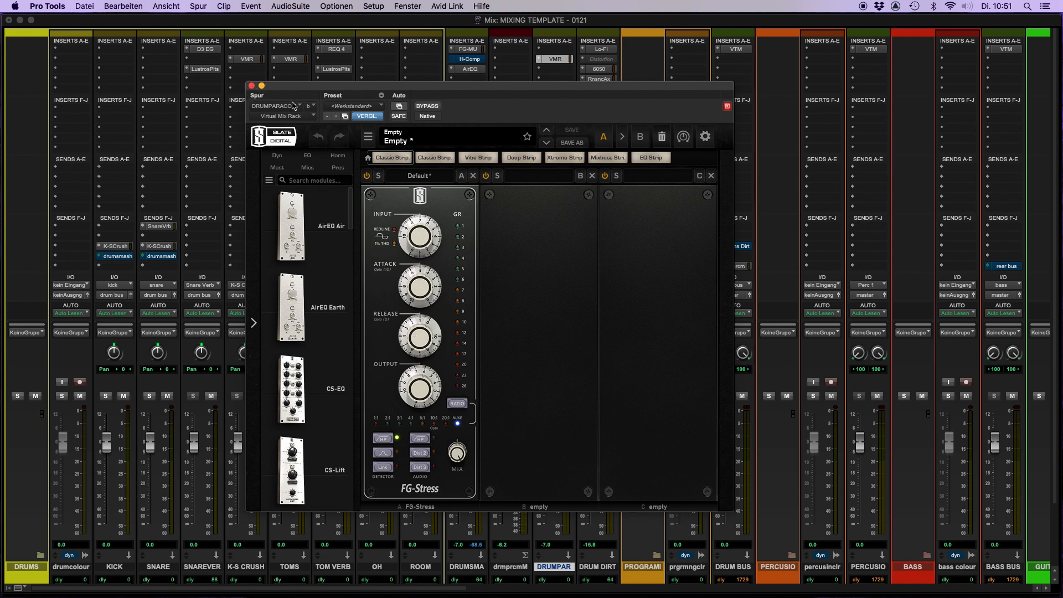
click(251, 85)
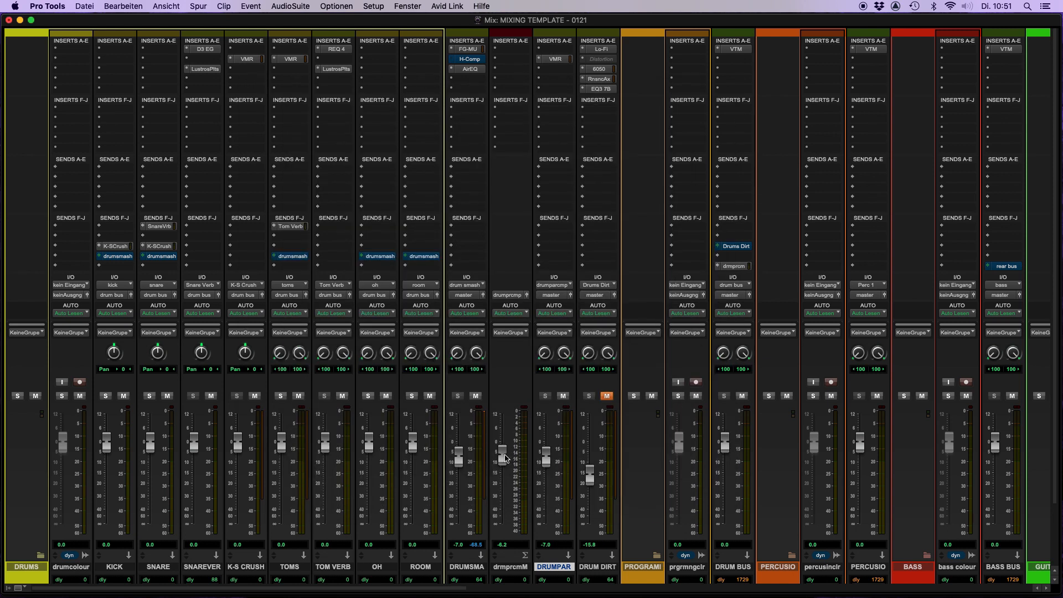
mouse_move(506, 459)
mouse_down()
mouse_move(507, 490)
mouse_move(510, 440)
mouse_move(511, 461)
mouse_up()
click(555, 58)
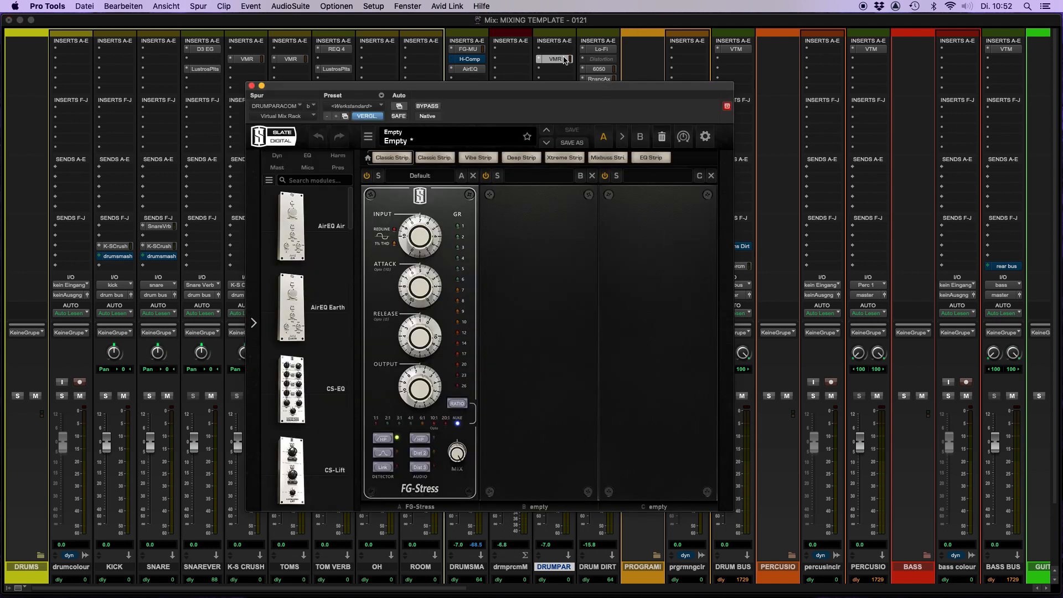
scroll(419, 236, up, 10)
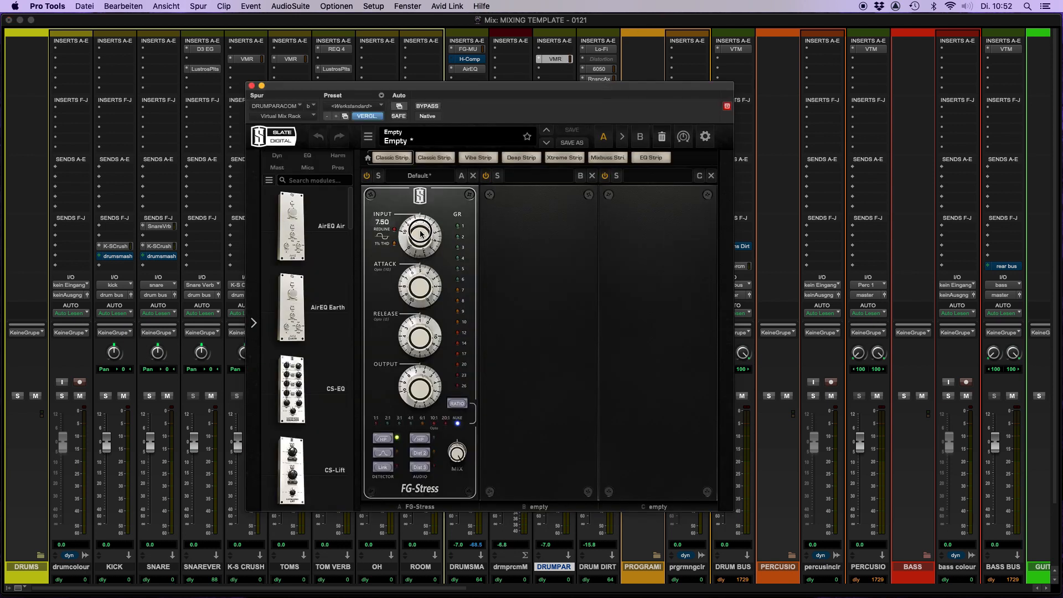
click(251, 86)
drag(502, 467, 503, 470)
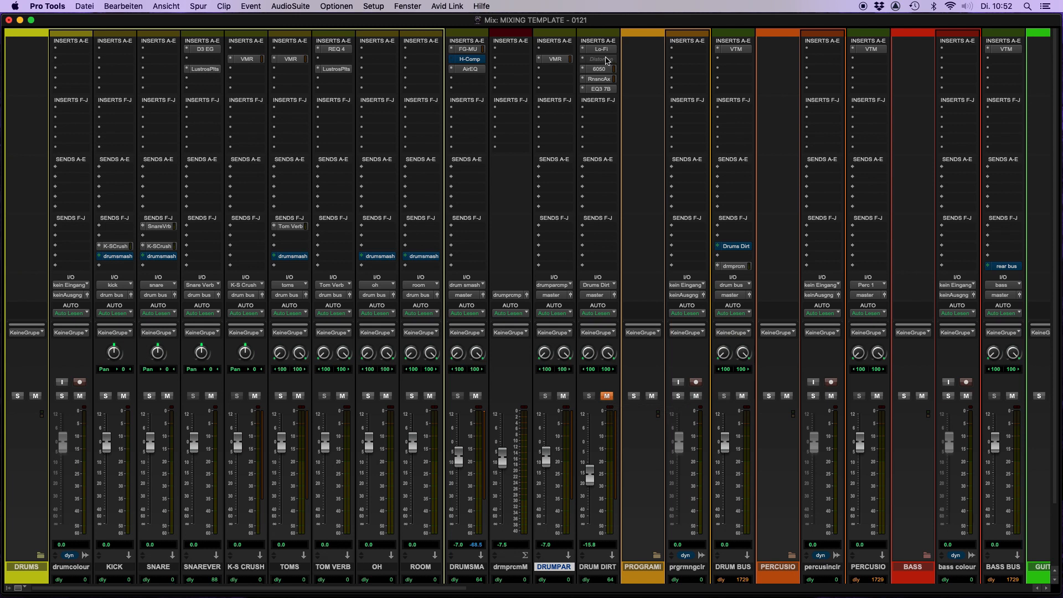
Inspect the DRUM DIRT track's Lo-Fi, 6050, Renaissance Axx and EQ3 7-Band inserts one after another
click(603, 50)
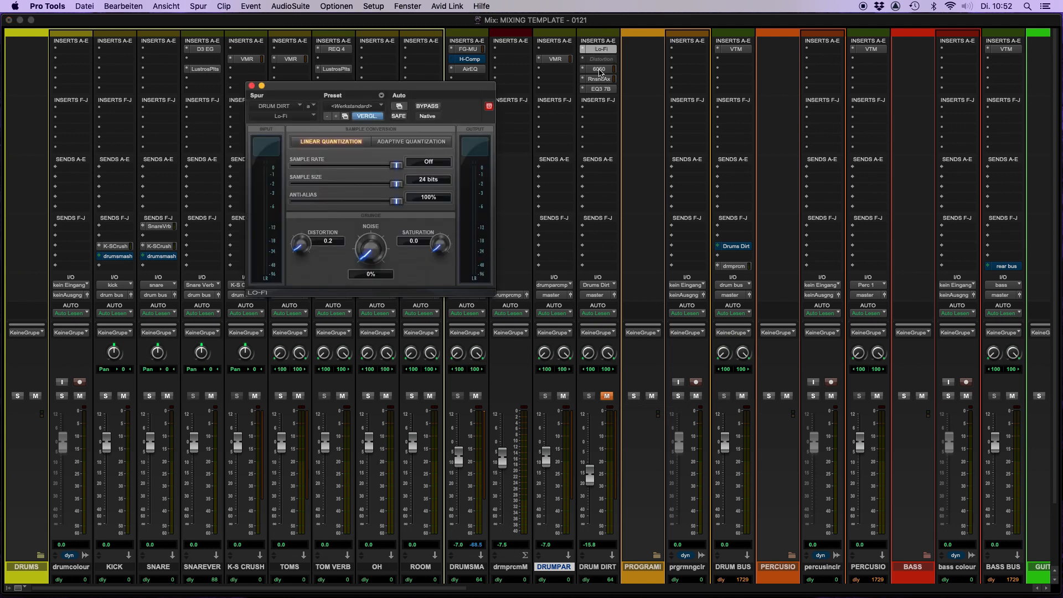
click(599, 69)
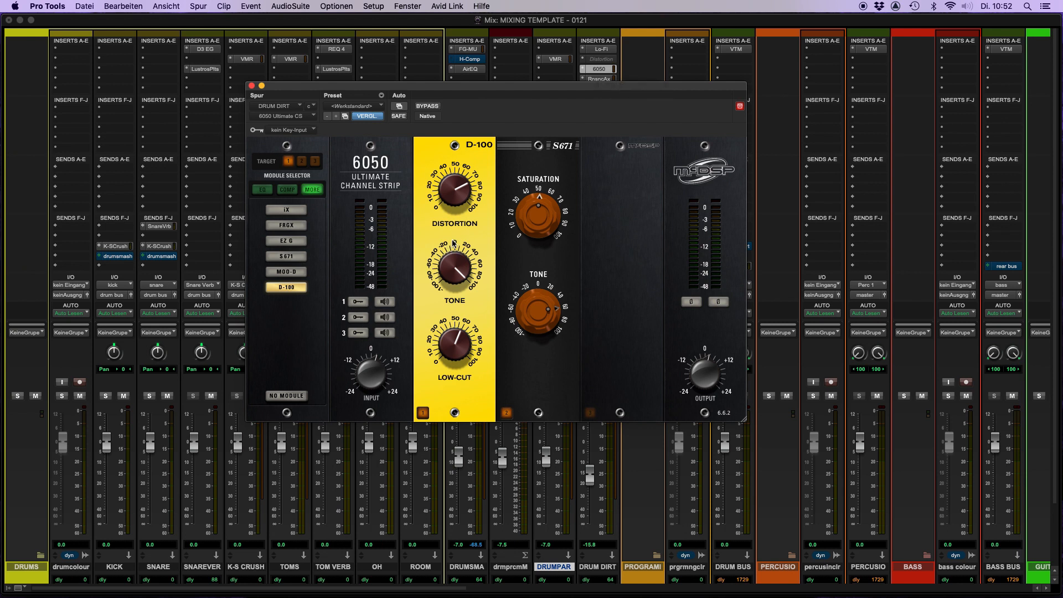
drag(554, 86, 389, 95)
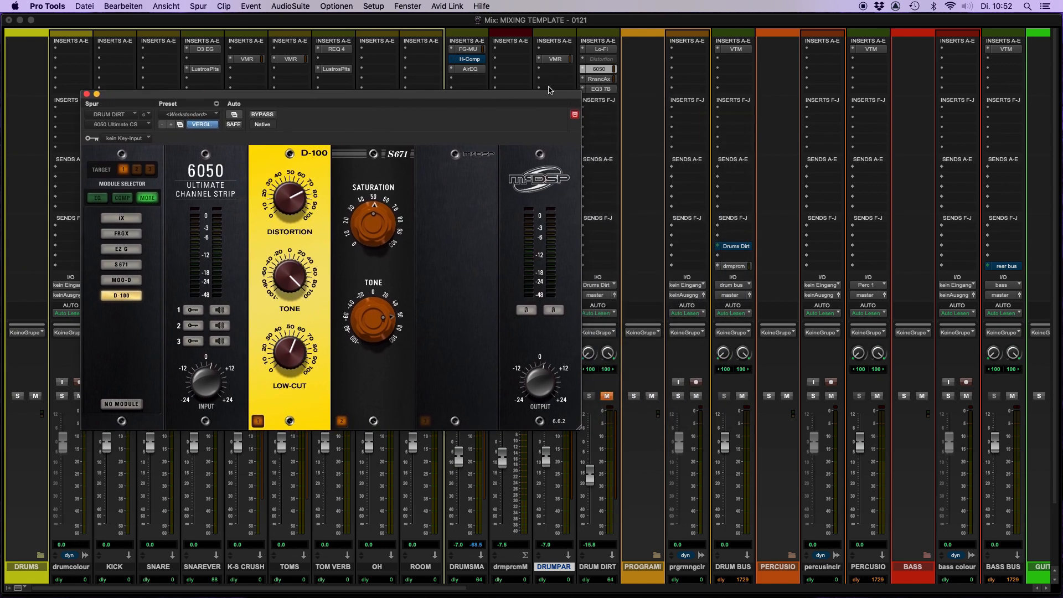
click(598, 80)
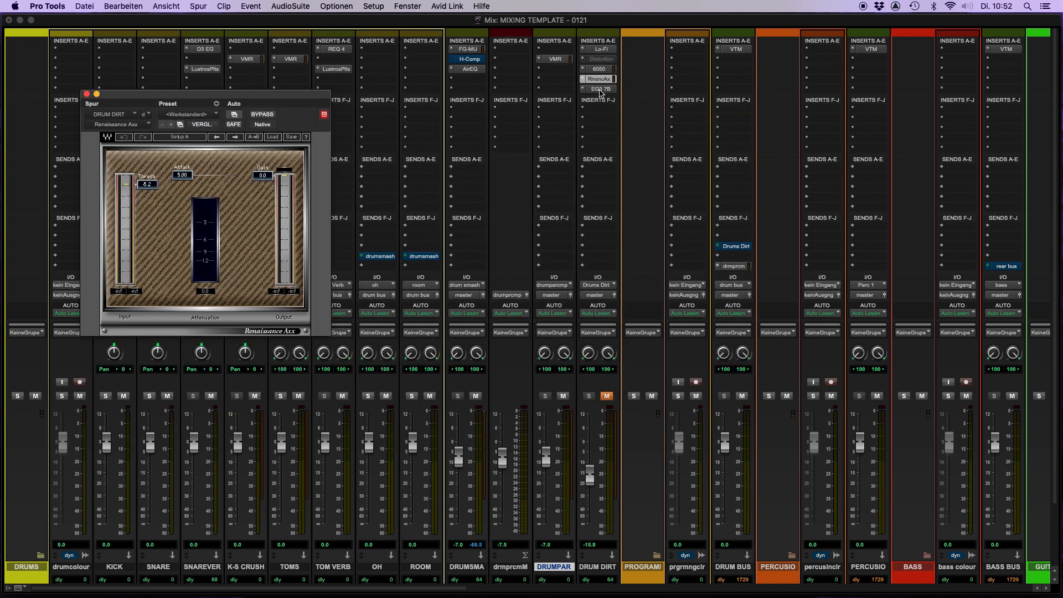
click(600, 89)
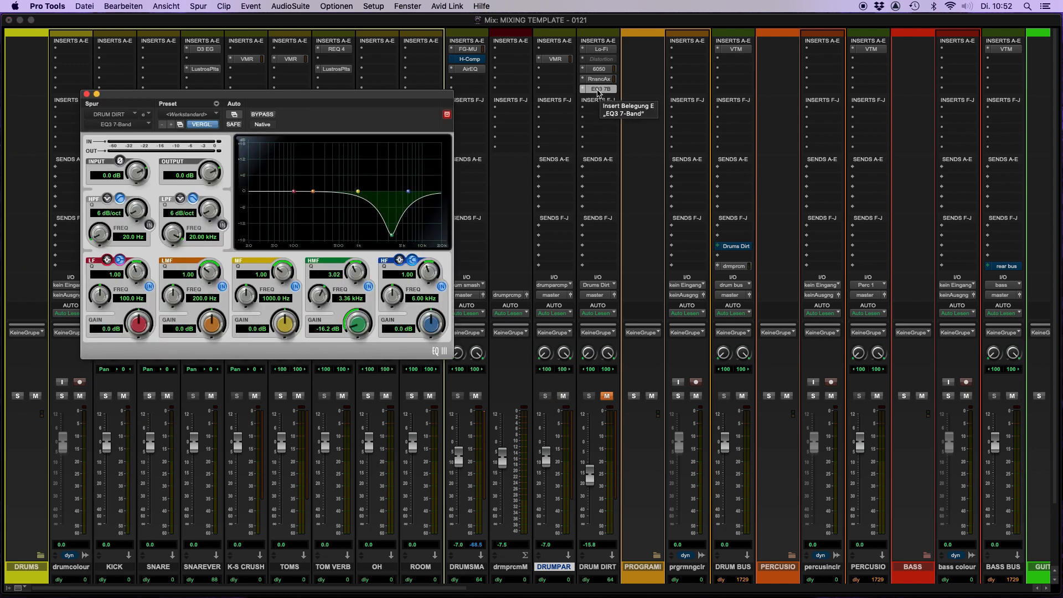
click(86, 94)
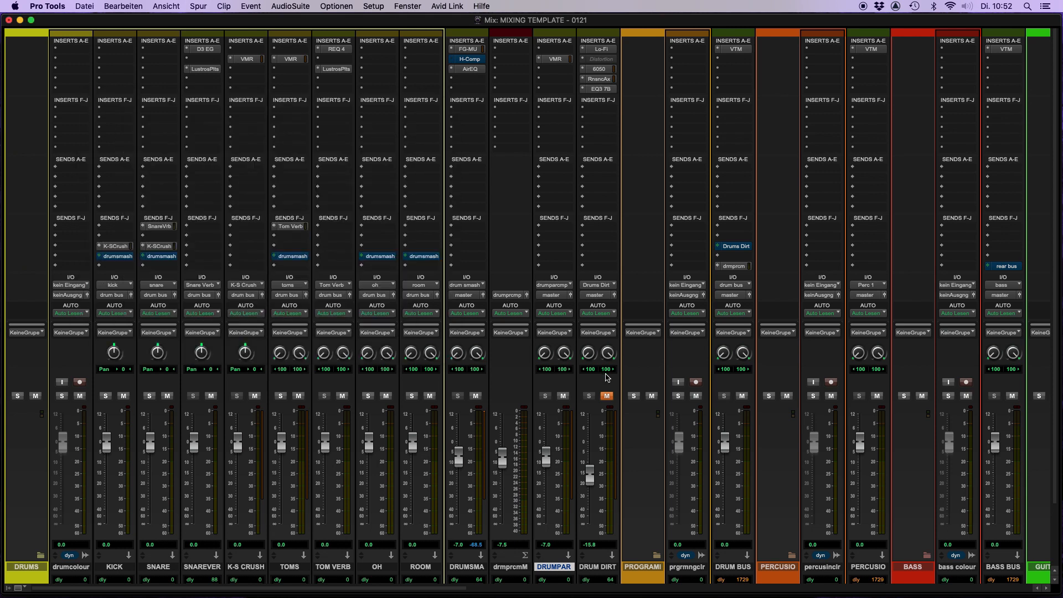
In the Edit window, enlarge the DRUM DIRT track and try unmuting bars 129 to 454 in its mute automation
key(super+equal)
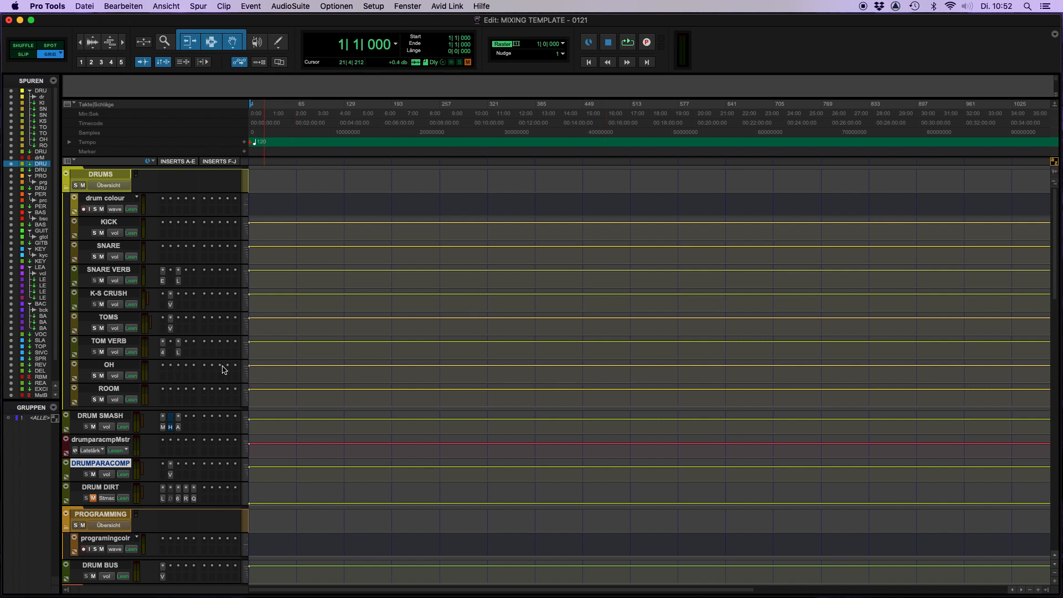
drag(100, 505, 100, 567)
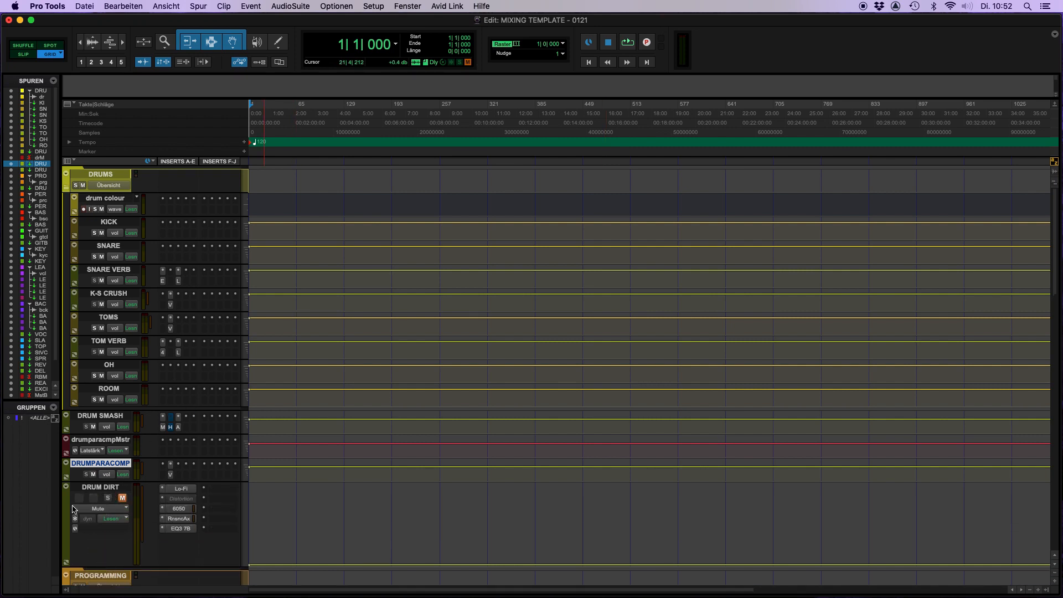
drag(343, 508, 585, 514)
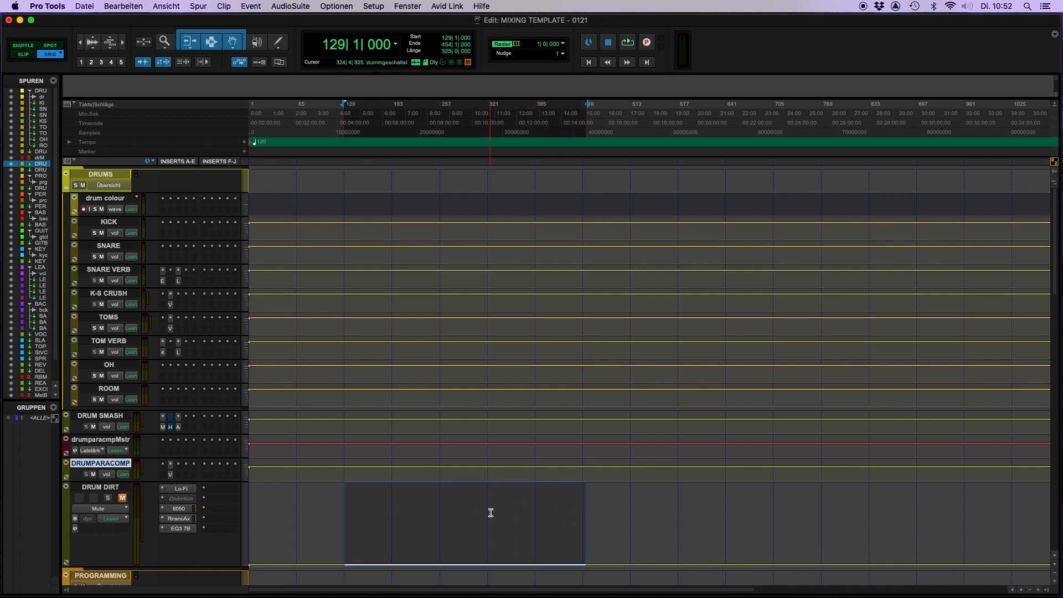
drag(491, 492, 492, 381)
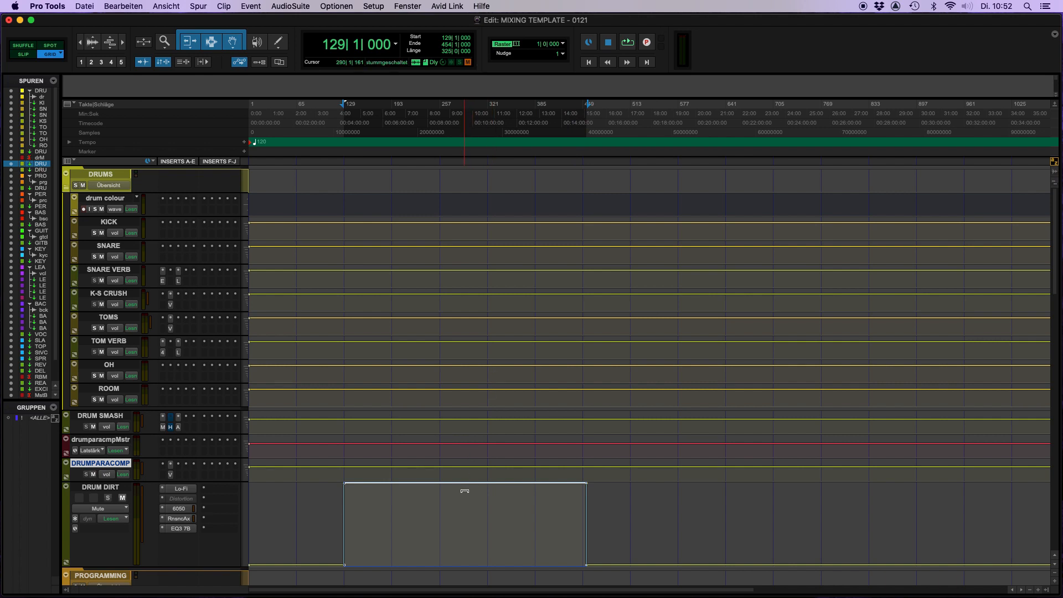
drag(463, 486, 463, 545)
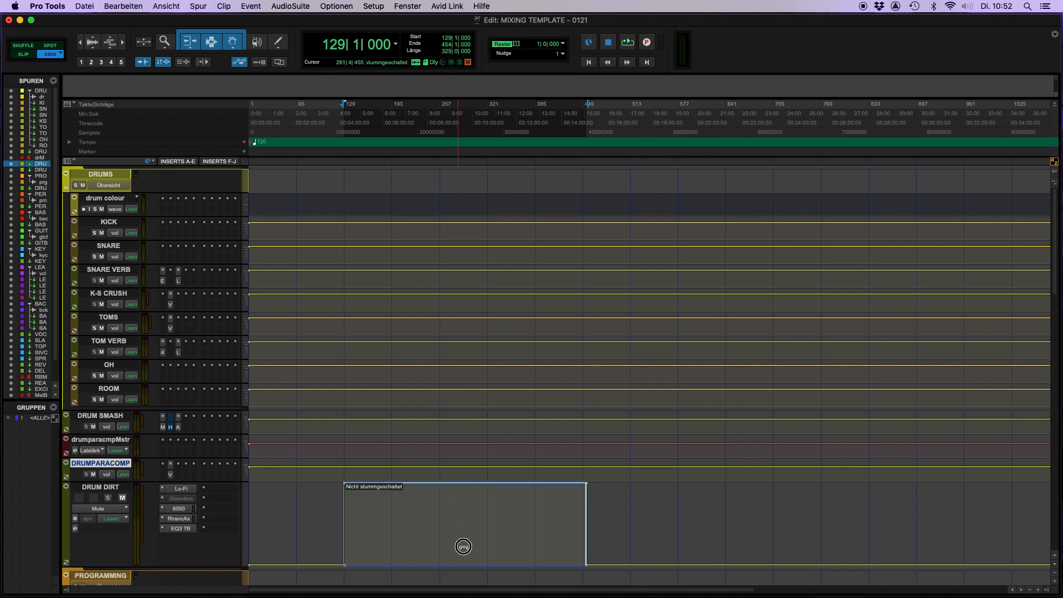
click(418, 505)
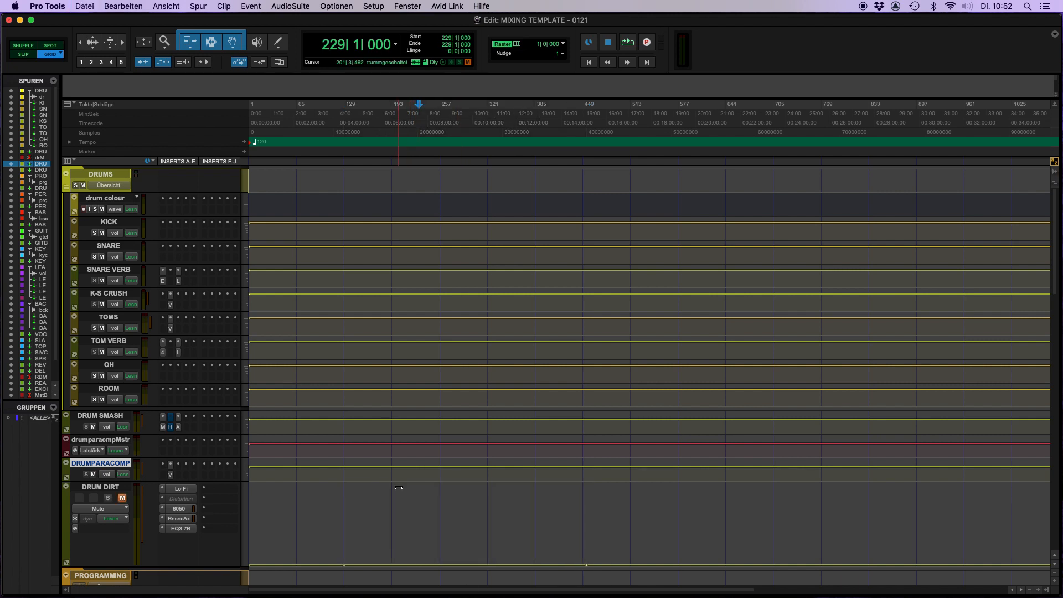
Clear the leftover mute breakpoint near bar 129 on DRUM DIRT, shrink the track and return to the Mix window
key(super+bracketleft)
key(super+bracketleft)
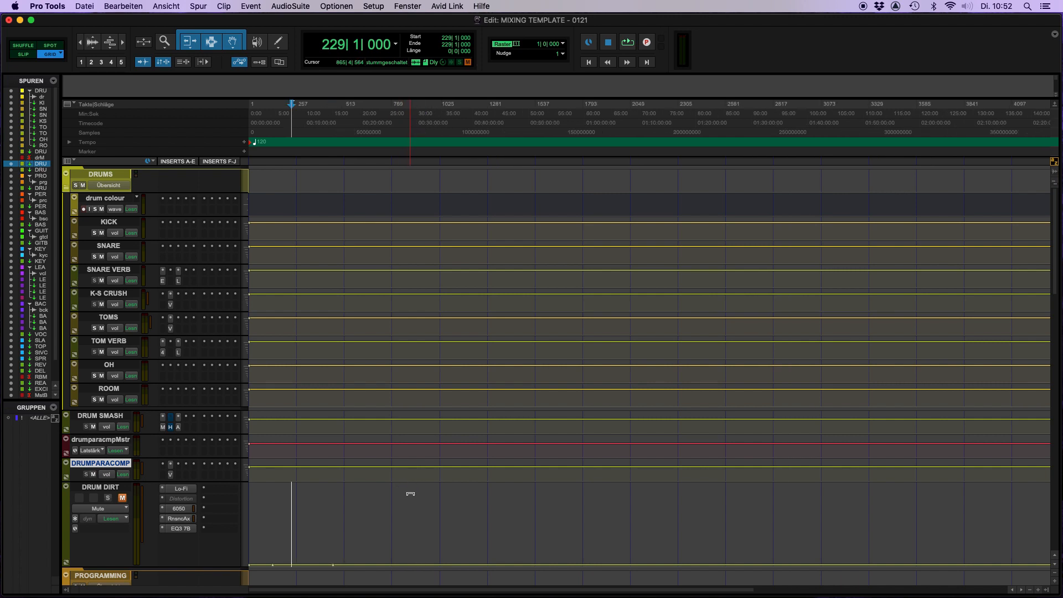
key(super+bracketright)
key(super+bracketright)
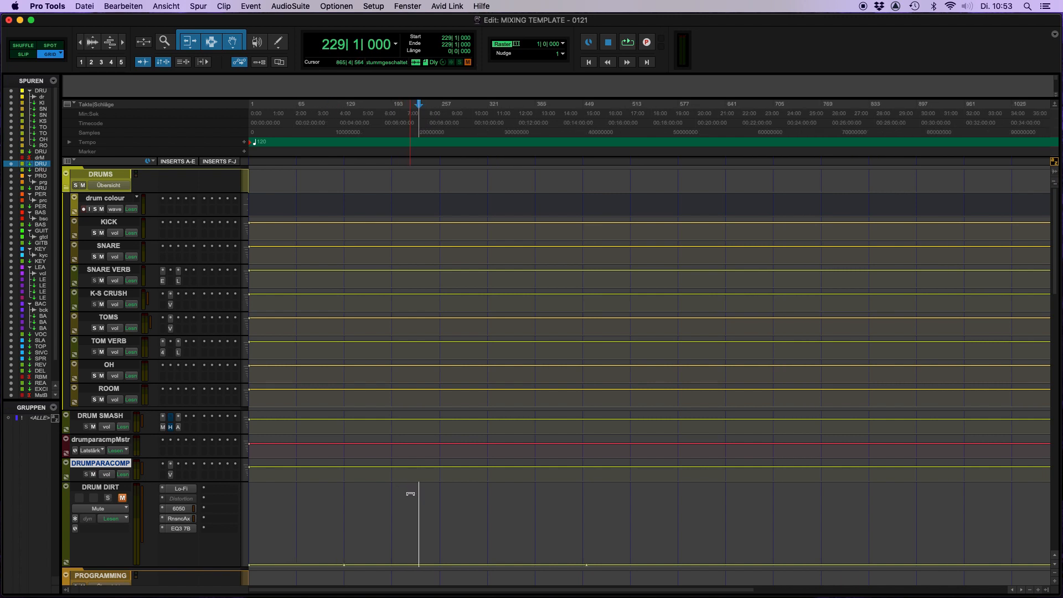
key(super+bracketright)
drag(487, 547, 363, 526)
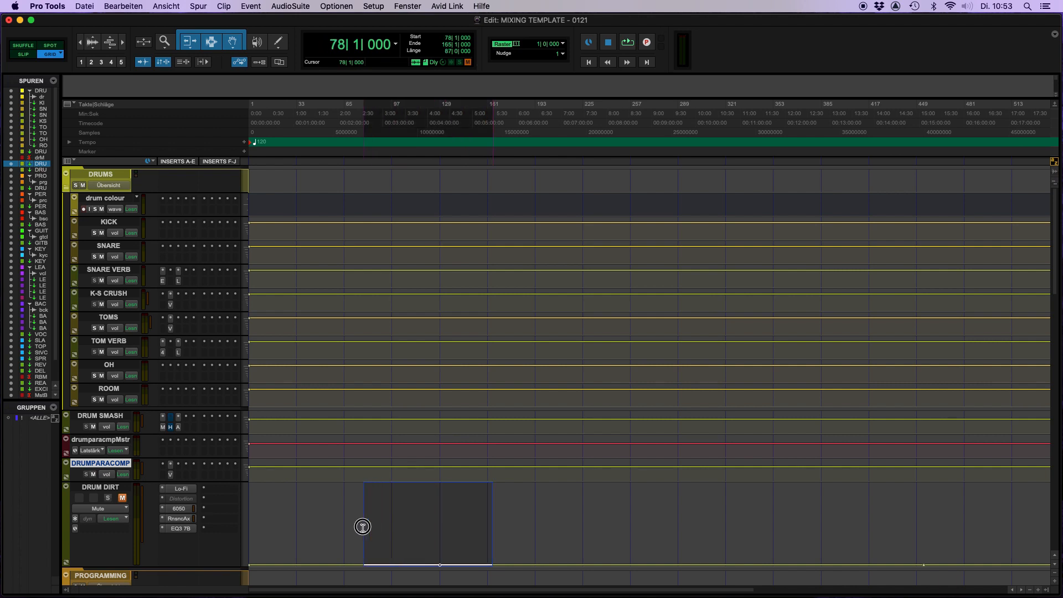
click(361, 526)
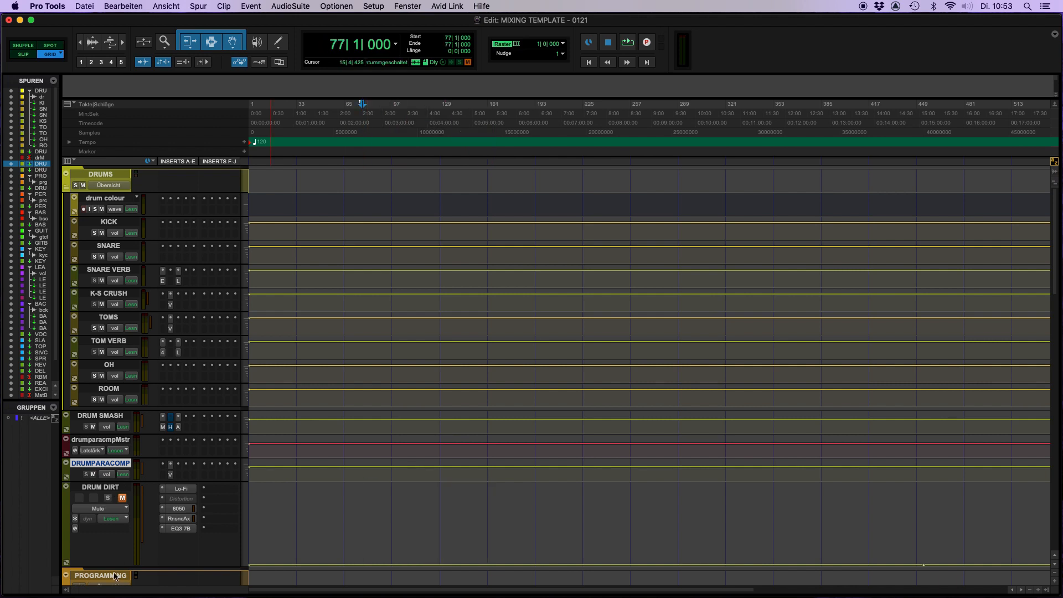
drag(103, 565, 103, 505)
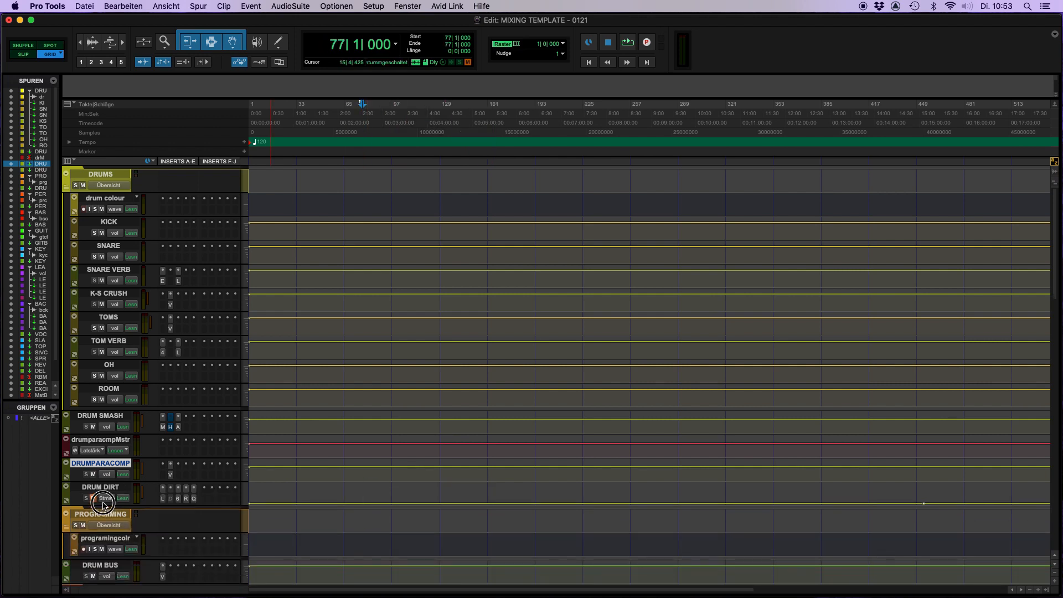
key(super+equal)
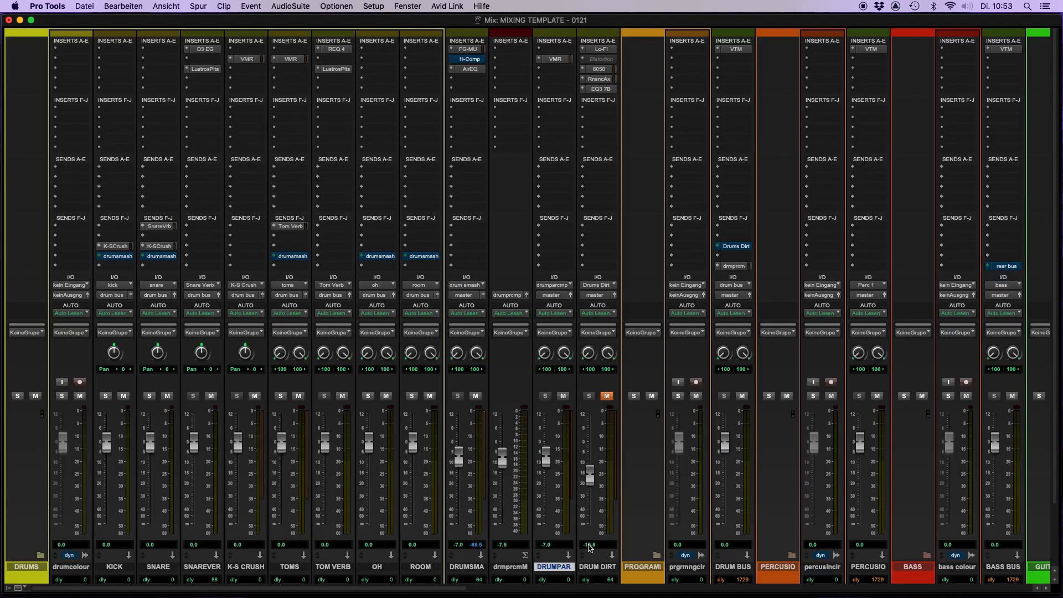
Point out the DRUM DIRT and DRUM SMASH tracks, the programming colour track and the DRUM BUS by selecting them
super+click(607, 568)
super+click(474, 568)
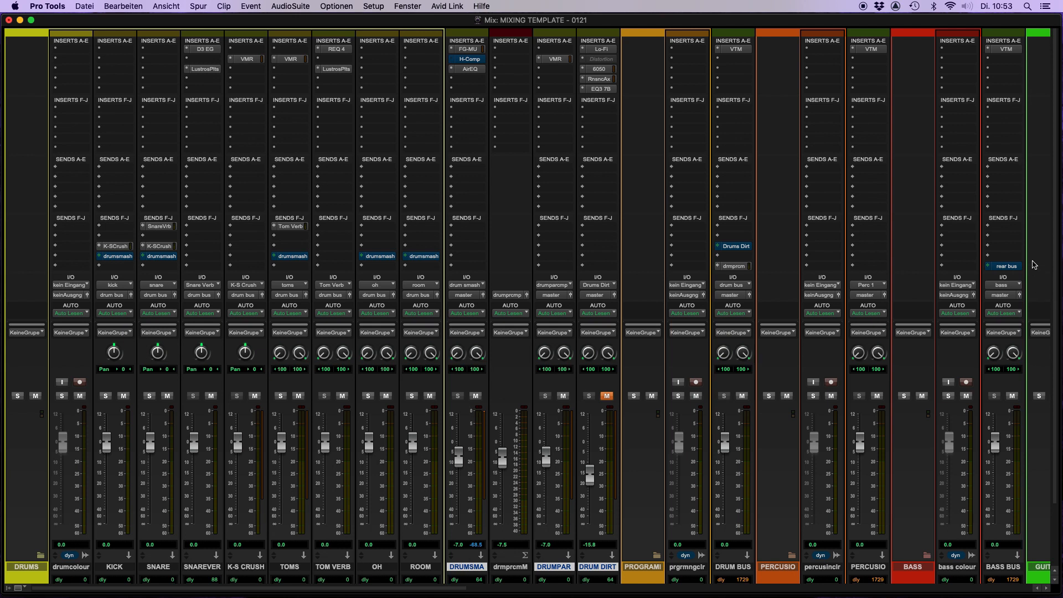
click(692, 569)
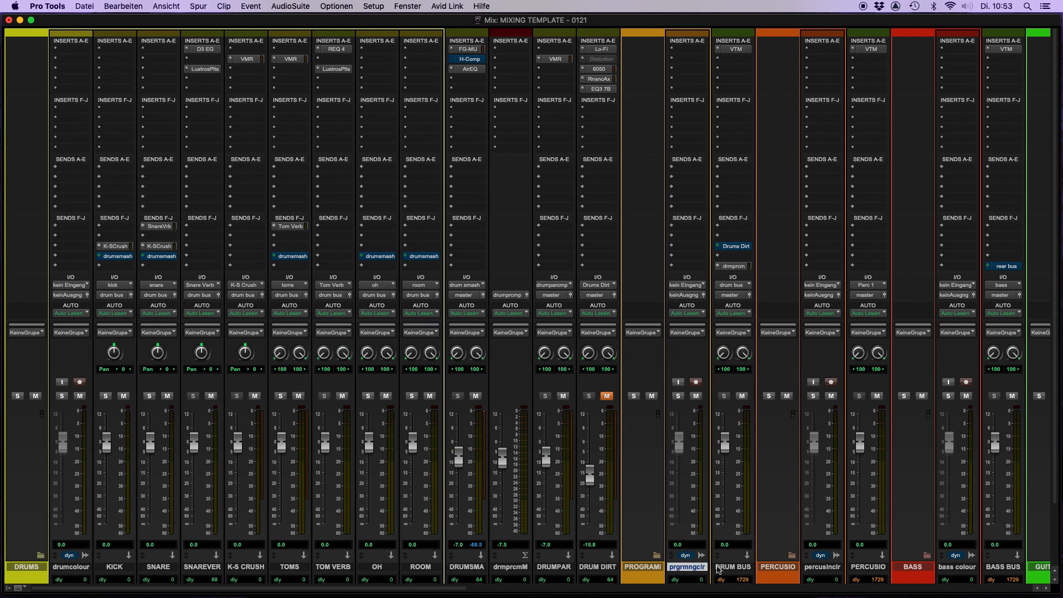
click(732, 571)
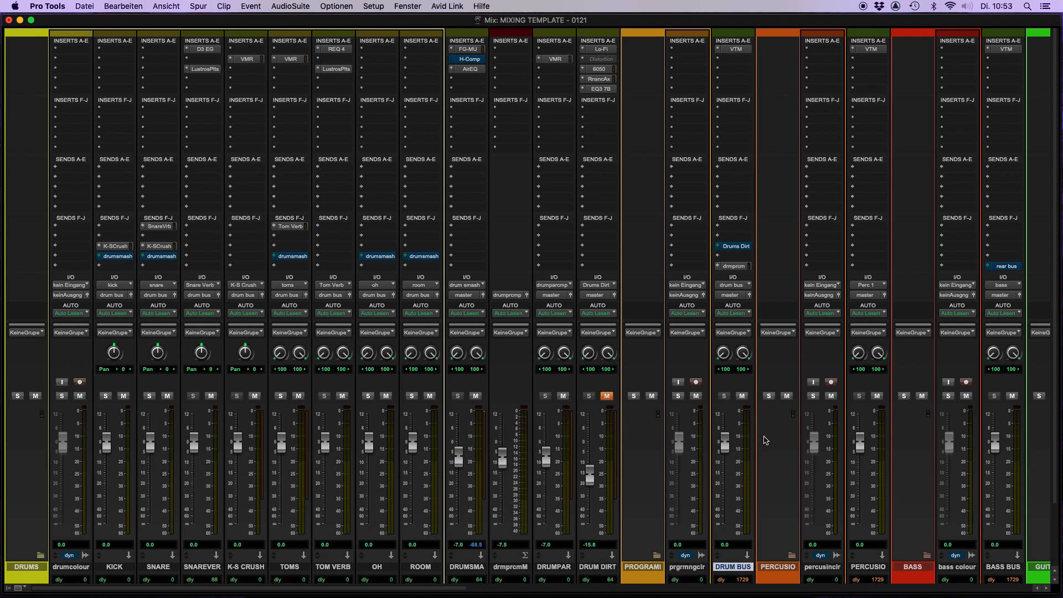
Inspect the Virtual Tape Machines insert on the programming DRUM BUS, the percussion bus and the BASS BUS
click(731, 51)
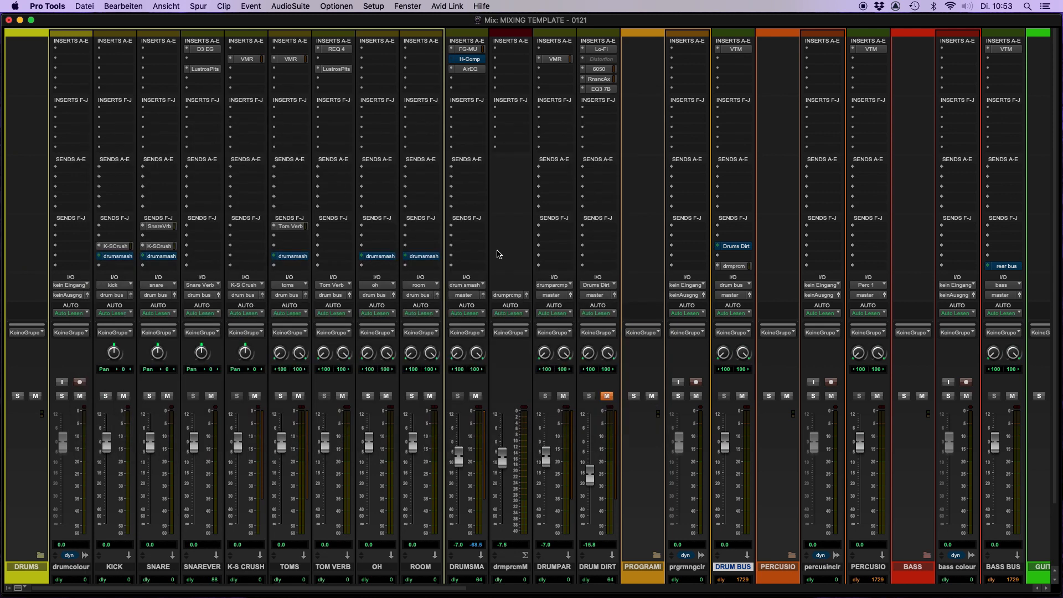
click(85, 94)
scroll(691, 267, right, 3)
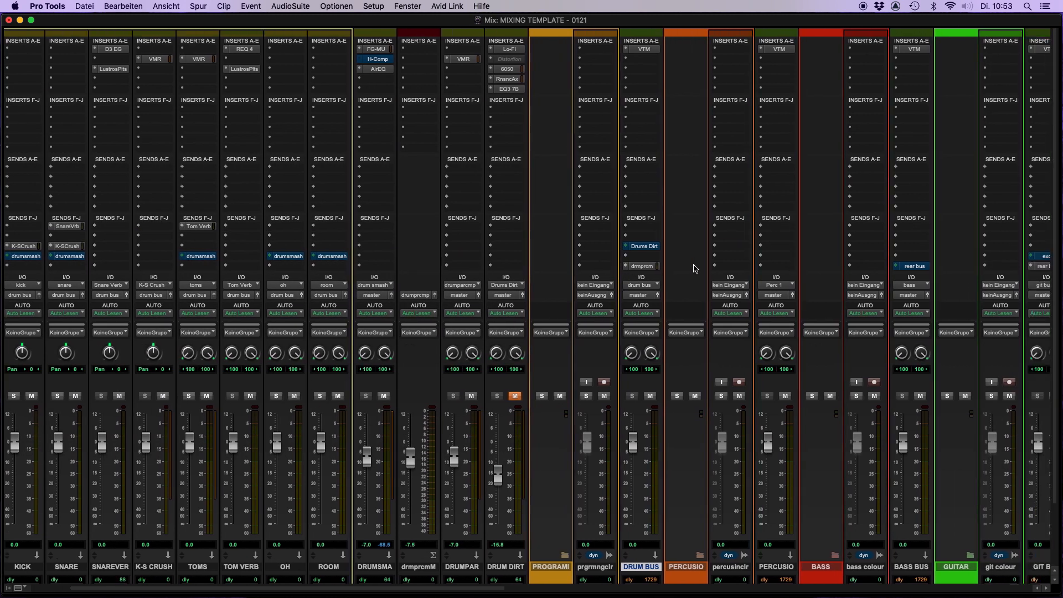
click(783, 50)
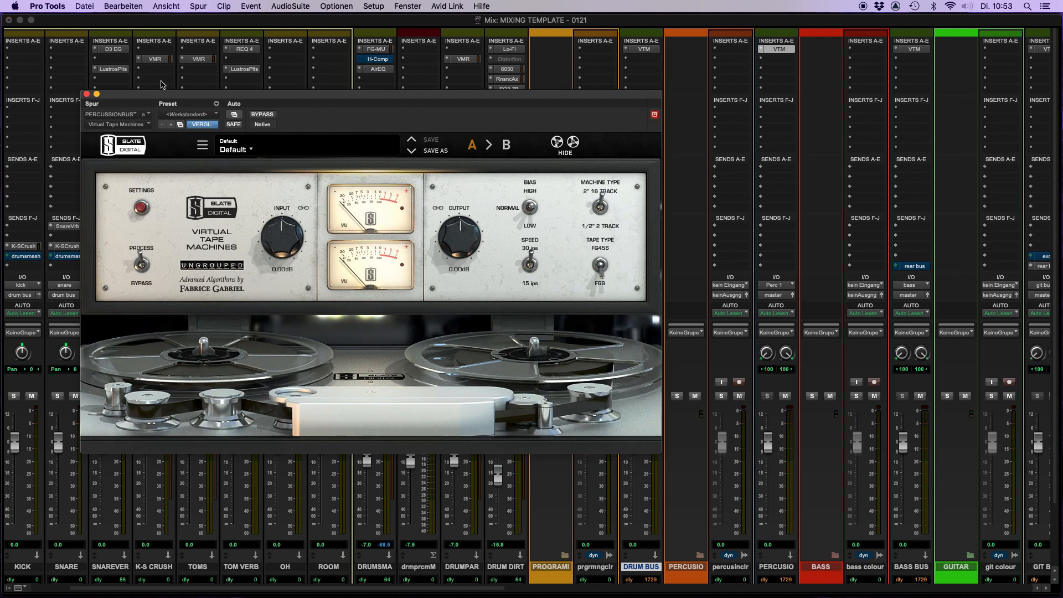
click(86, 94)
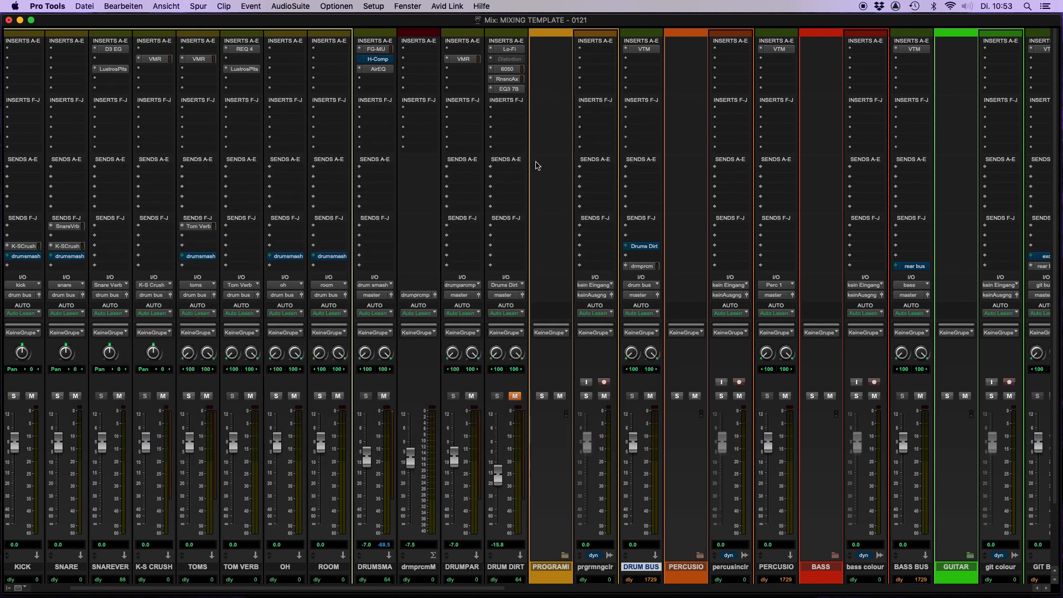
scroll(535, 165, right, 1)
scroll(534, 164, right, 5)
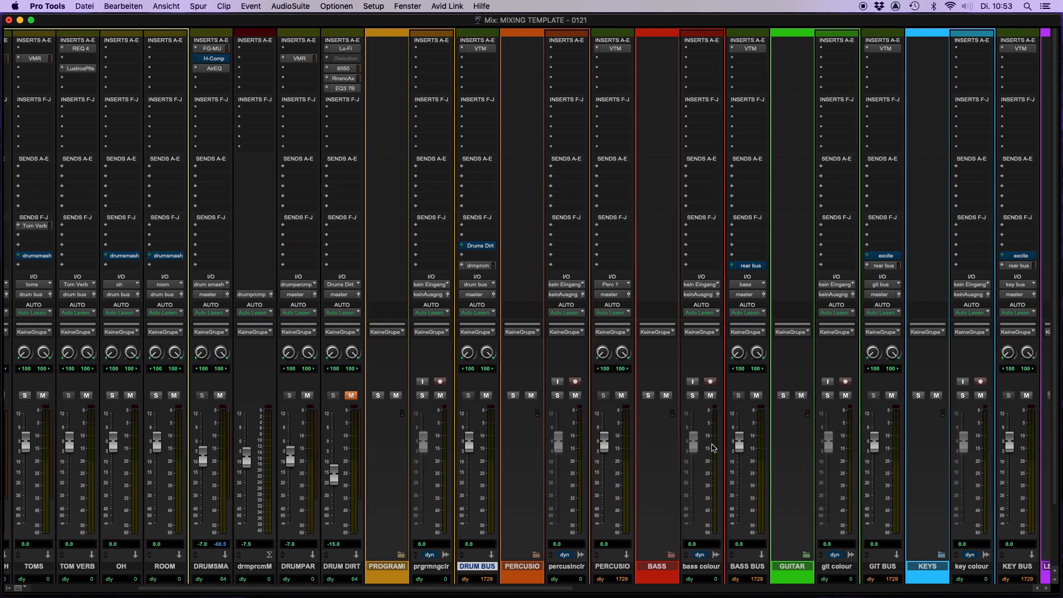
click(751, 49)
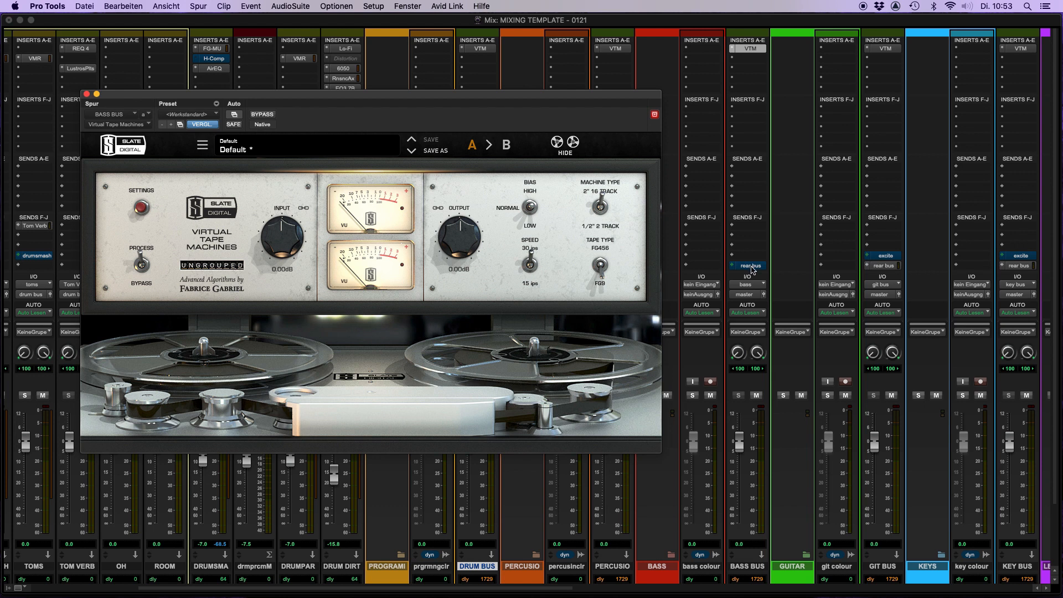
click(86, 95)
Look over the guitar, keys and lead vocal channels with their inserts, sends and bus routing
scroll(690, 290, right, 3)
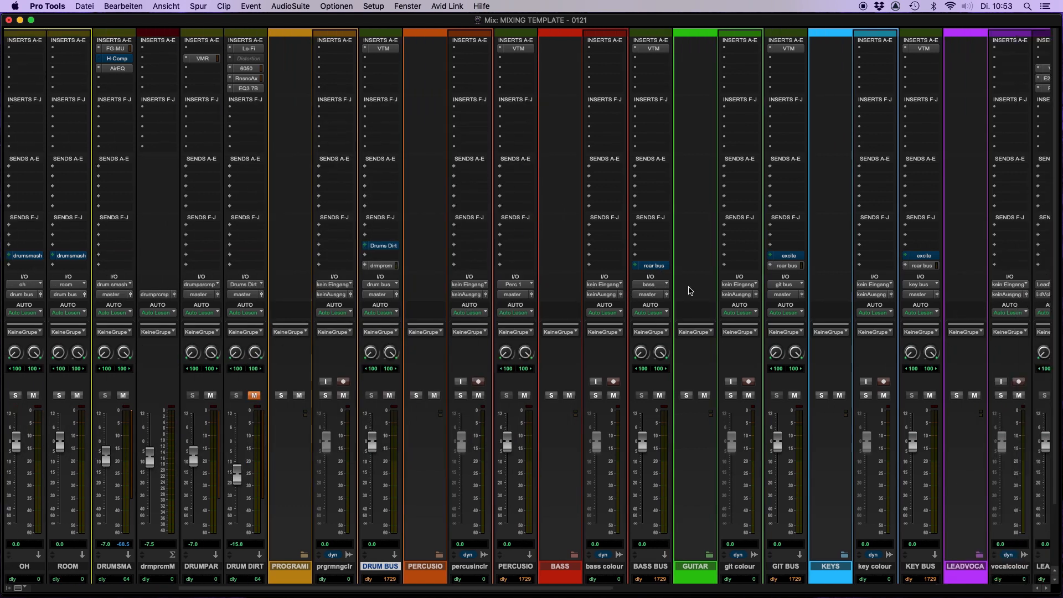
scroll(690, 290, right, 1)
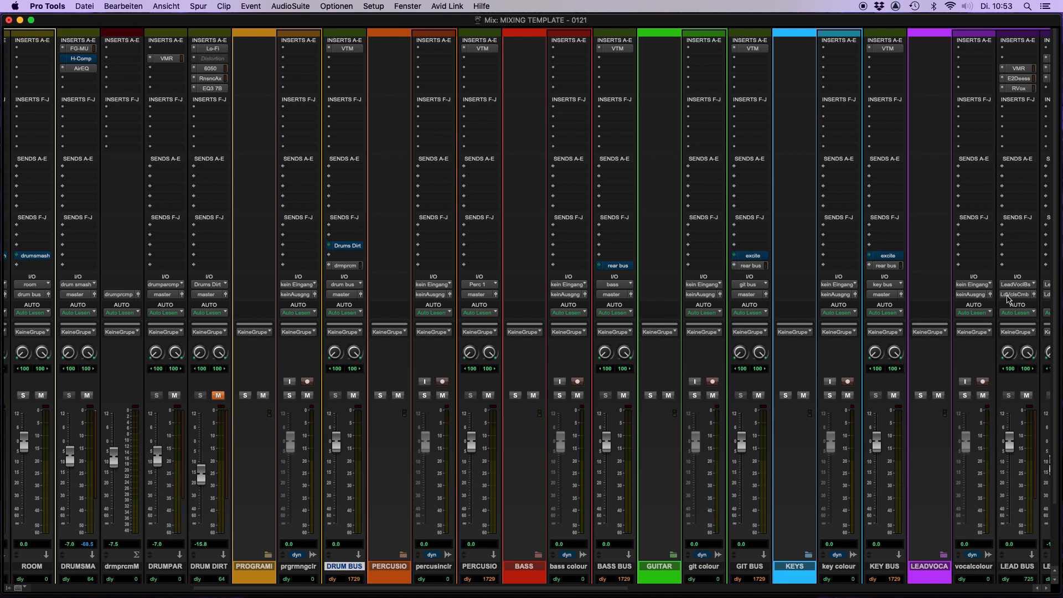
scroll(849, 301, right, 1)
scroll(849, 301, right, 2)
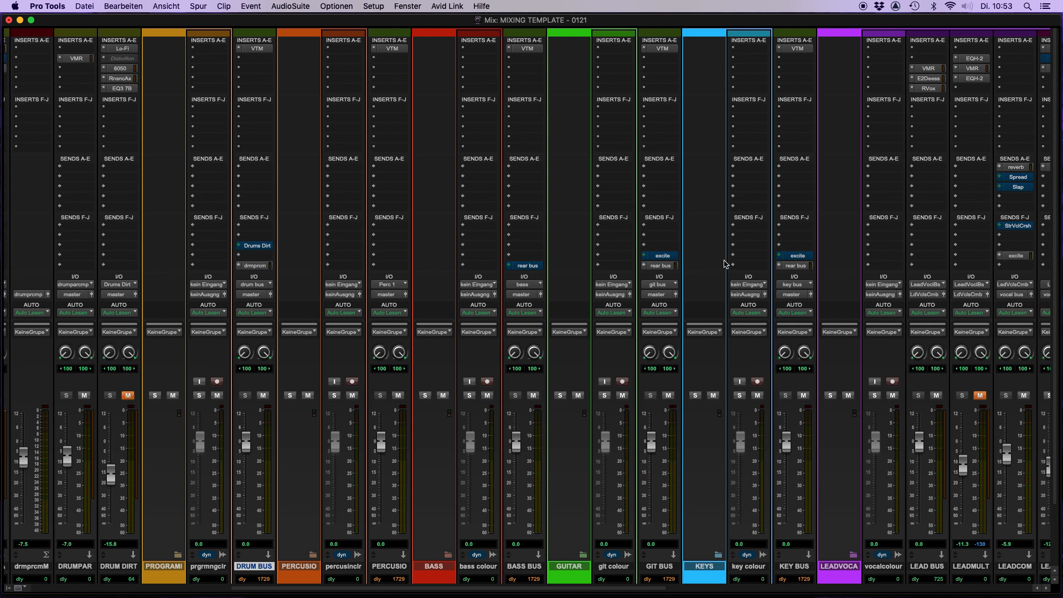
Select the REAR BUS channel and check its inactive BF-76 insert
scroll(653, 263, right, 3)
scroll(653, 263, right, 2)
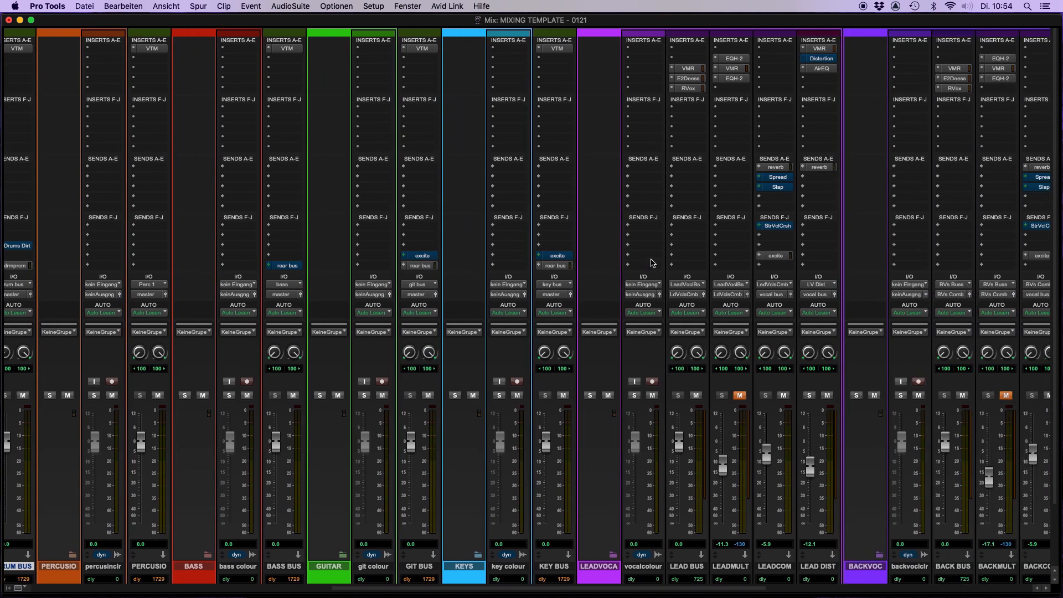
scroll(652, 263, right, 10)
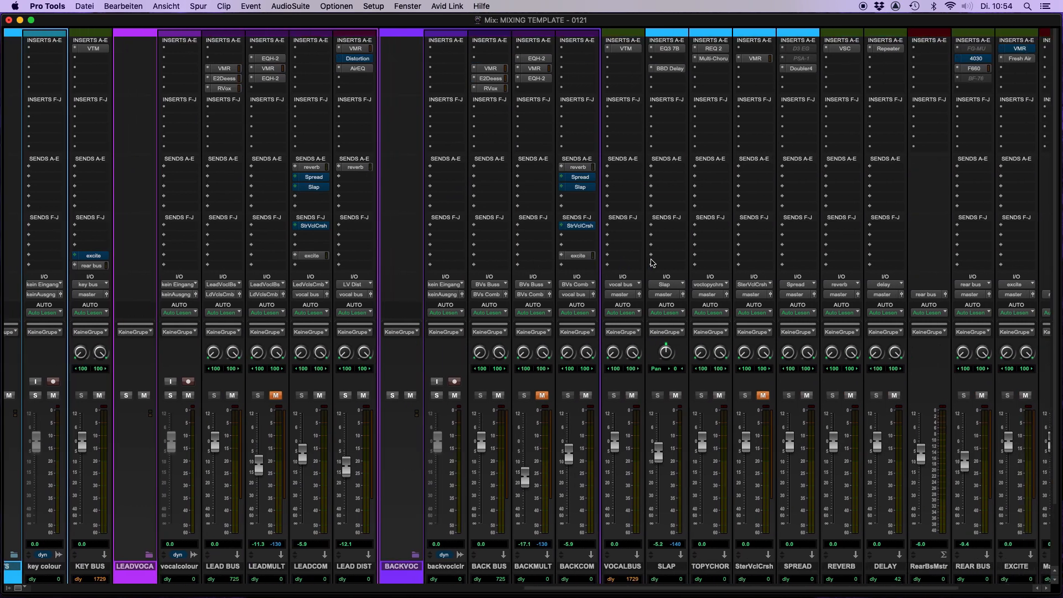
scroll(652, 263, right, 4)
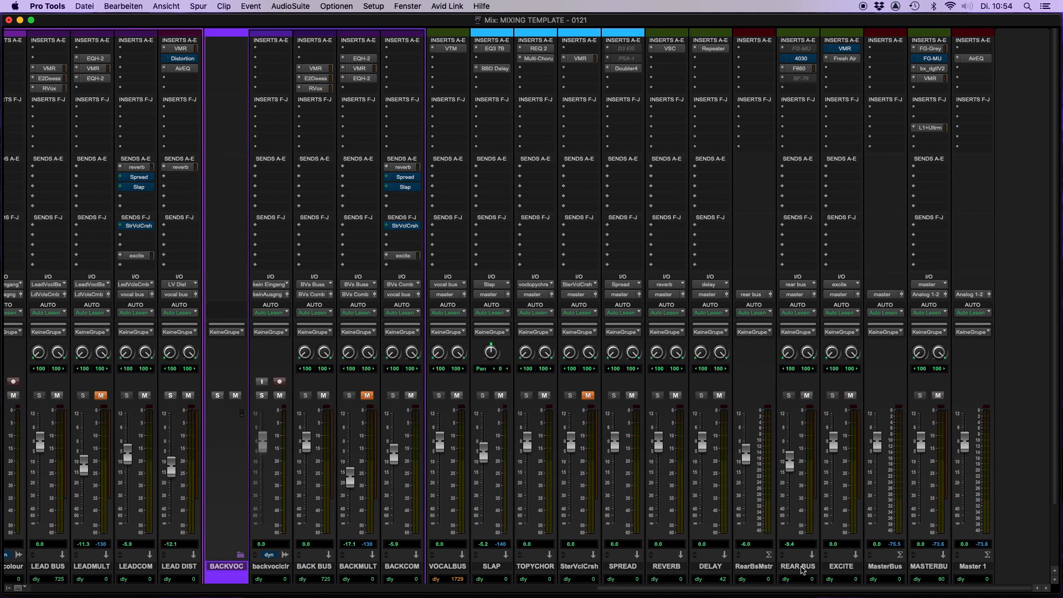
click(802, 567)
click(805, 79)
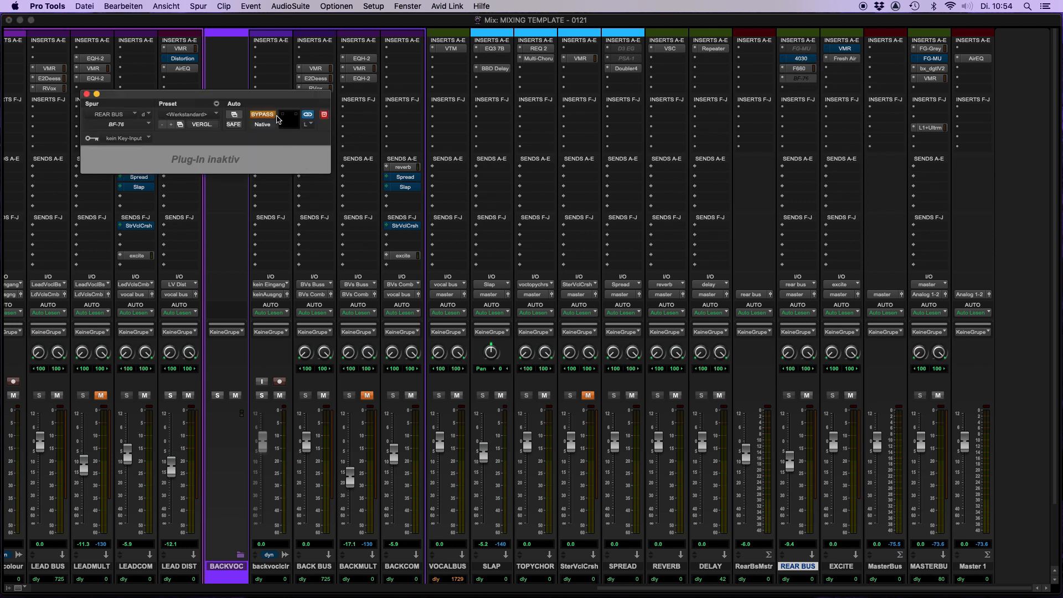
click(797, 78)
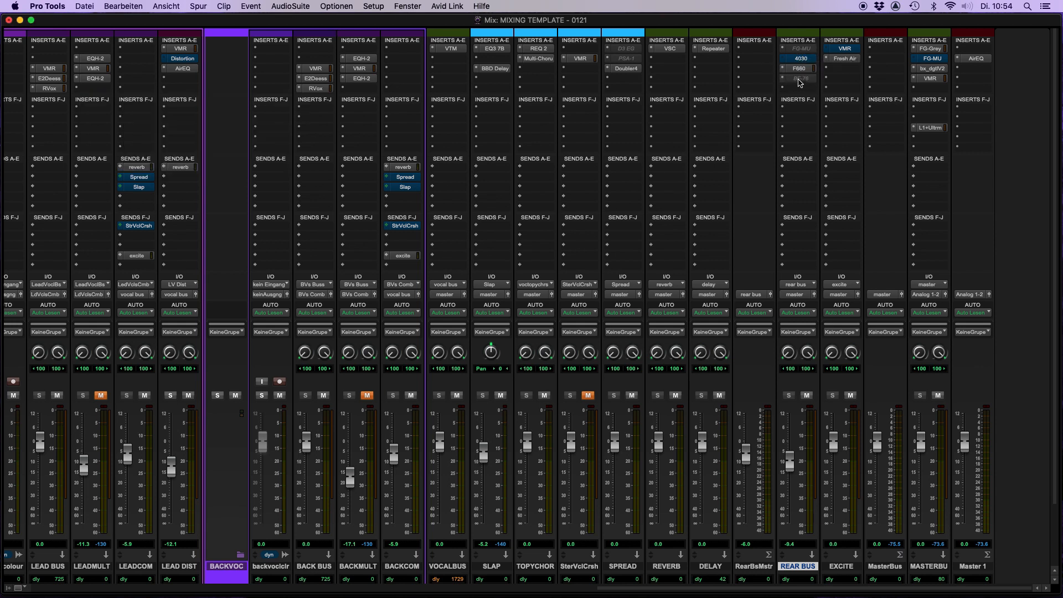
Activate the BF-76 insert on REAR BUS to view its peak limiter settings, and deactivate it again
right_click(794, 79)
click(830, 92)
click(798, 79)
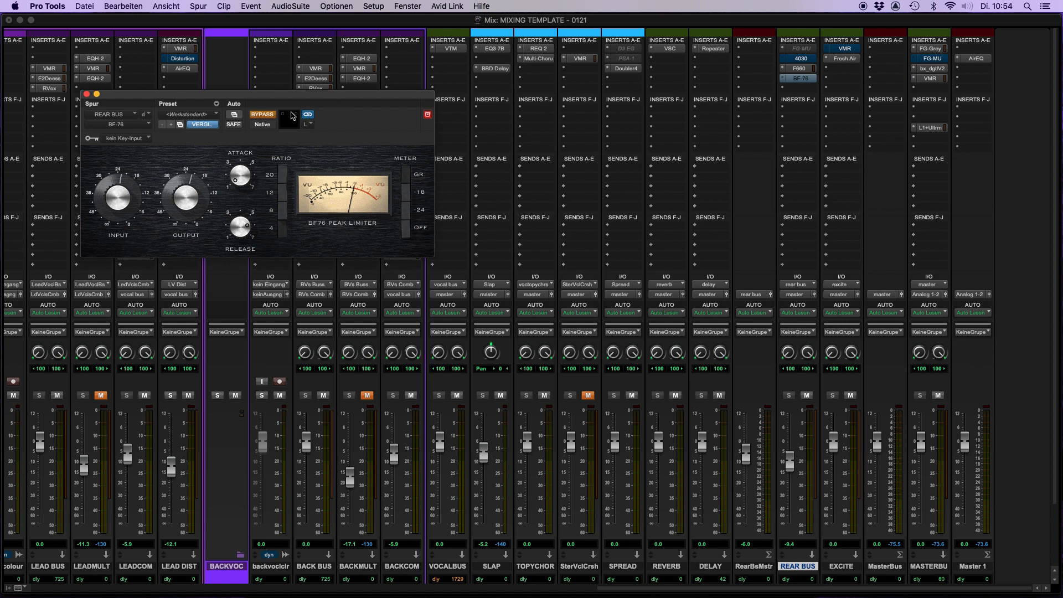
right_click(799, 79)
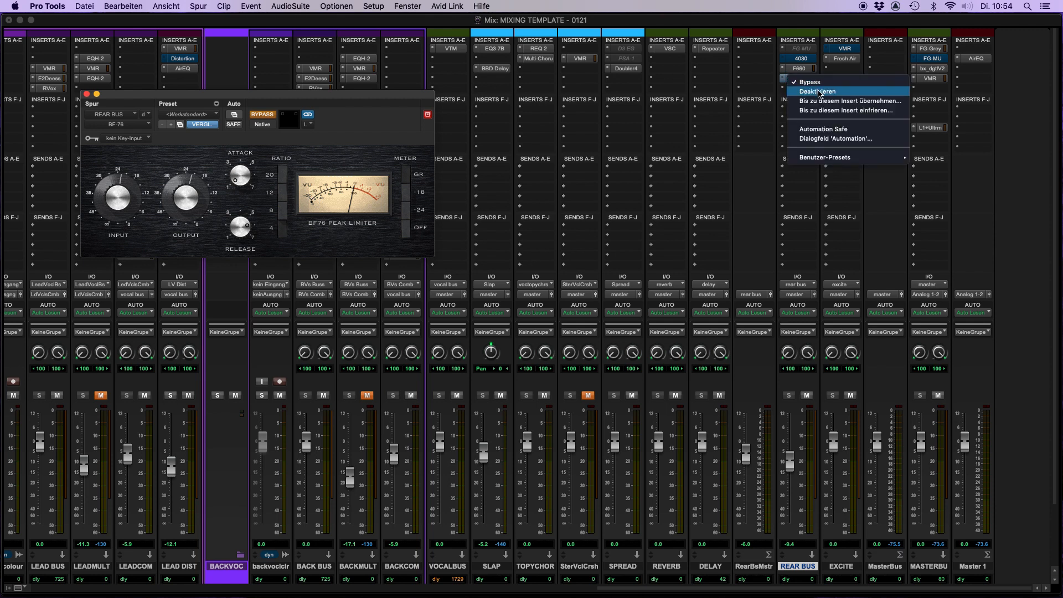
click(819, 92)
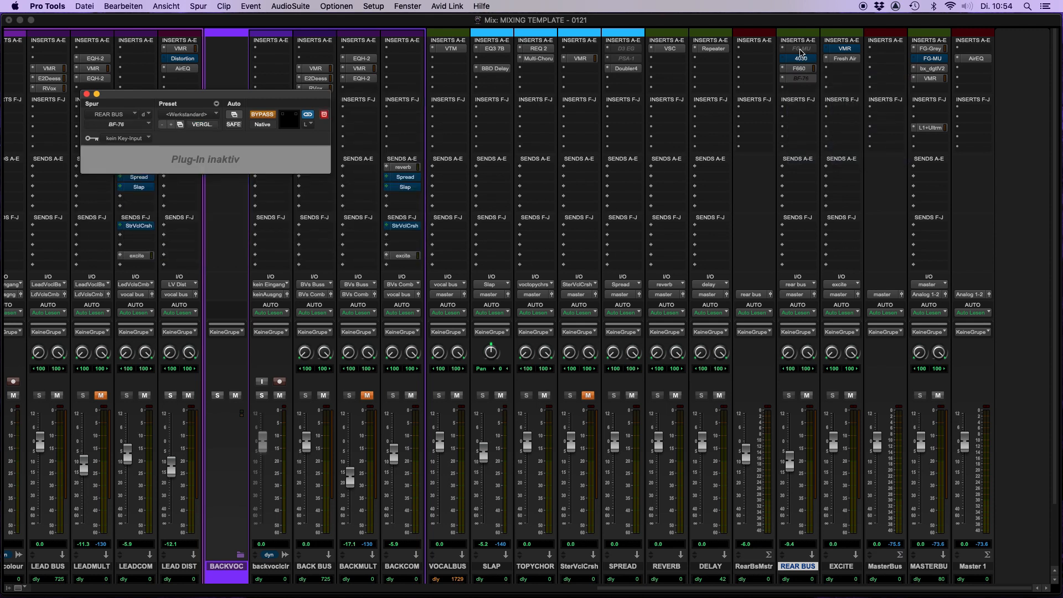
Activate the FG-MU insert on REAR BUS to view its compressor settings, and deactivate it again
right_click(799, 50)
click(808, 62)
click(800, 49)
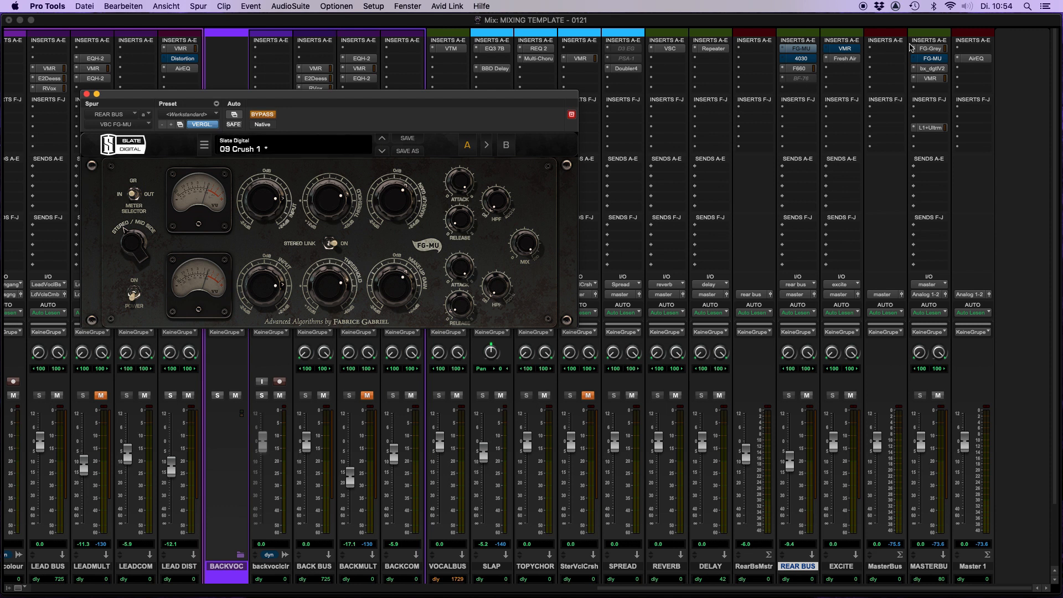
right_click(804, 52)
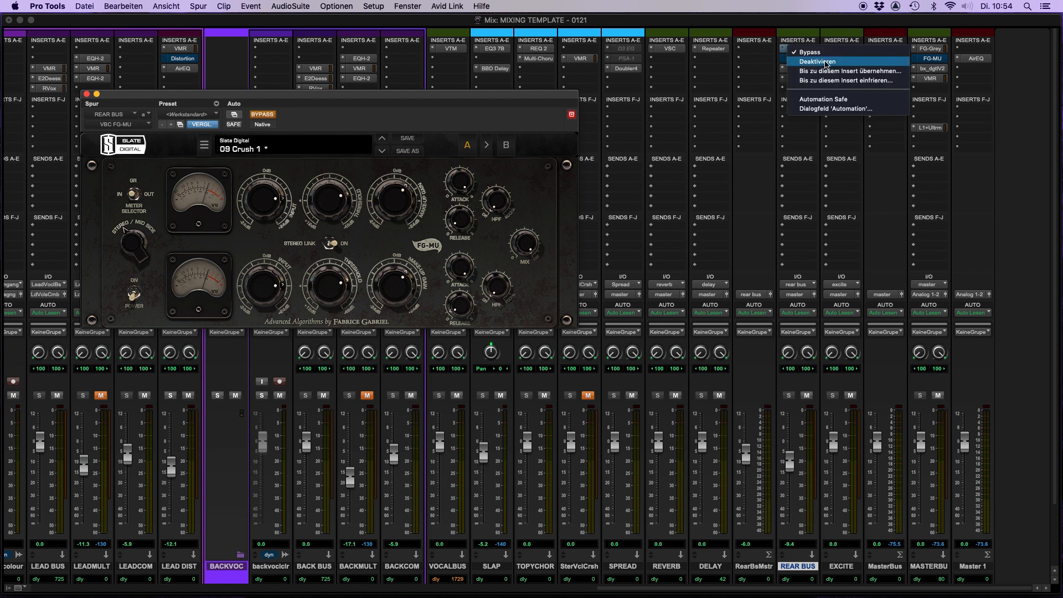
click(827, 62)
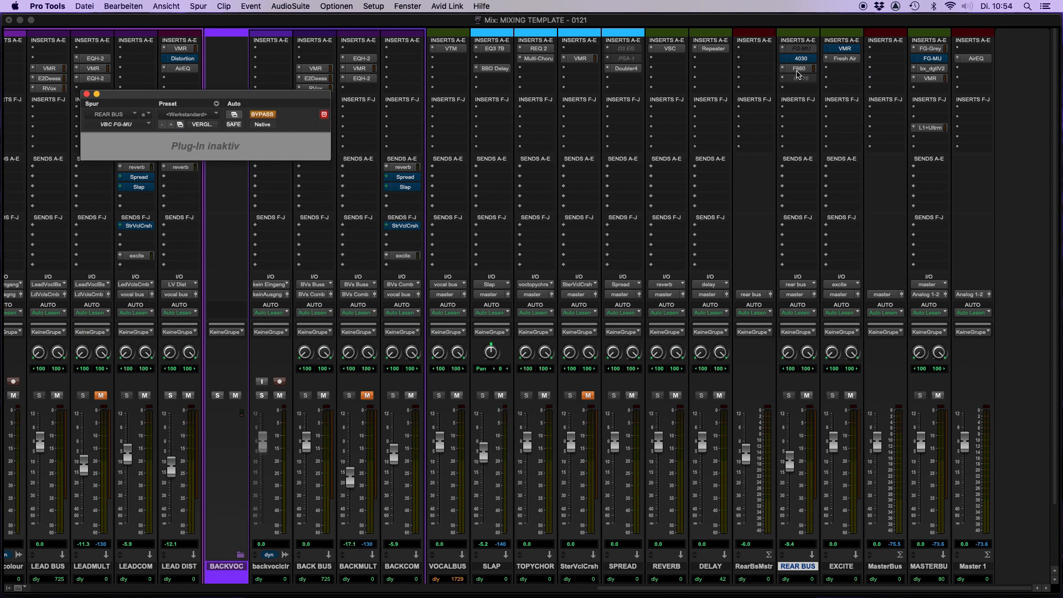
Inspect the Fairchild 660 and 4030 Retro Compressor inserts on REAR BUS, and close the plug-in window
click(799, 68)
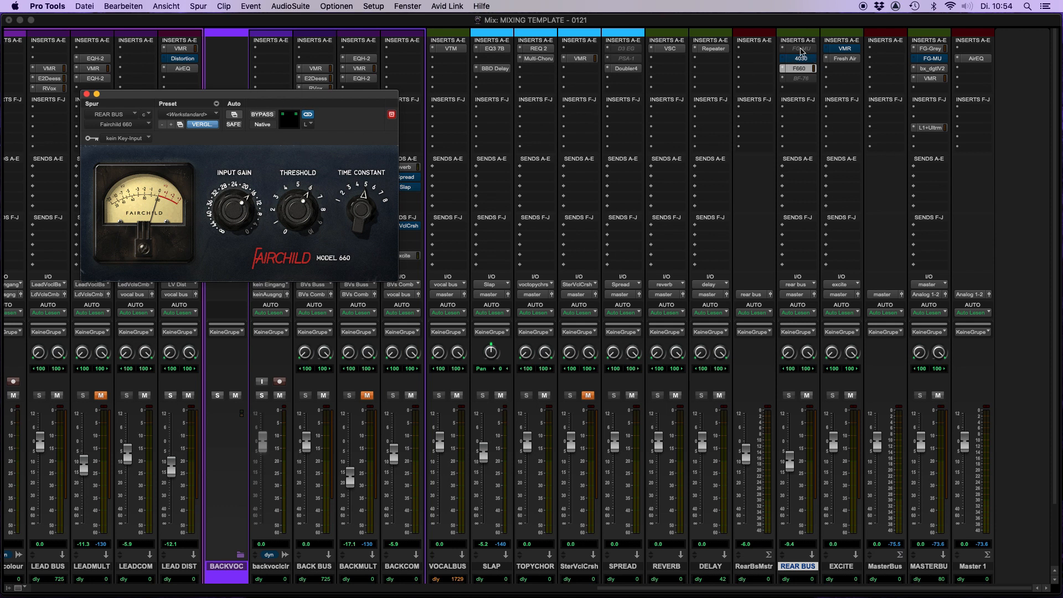
click(801, 49)
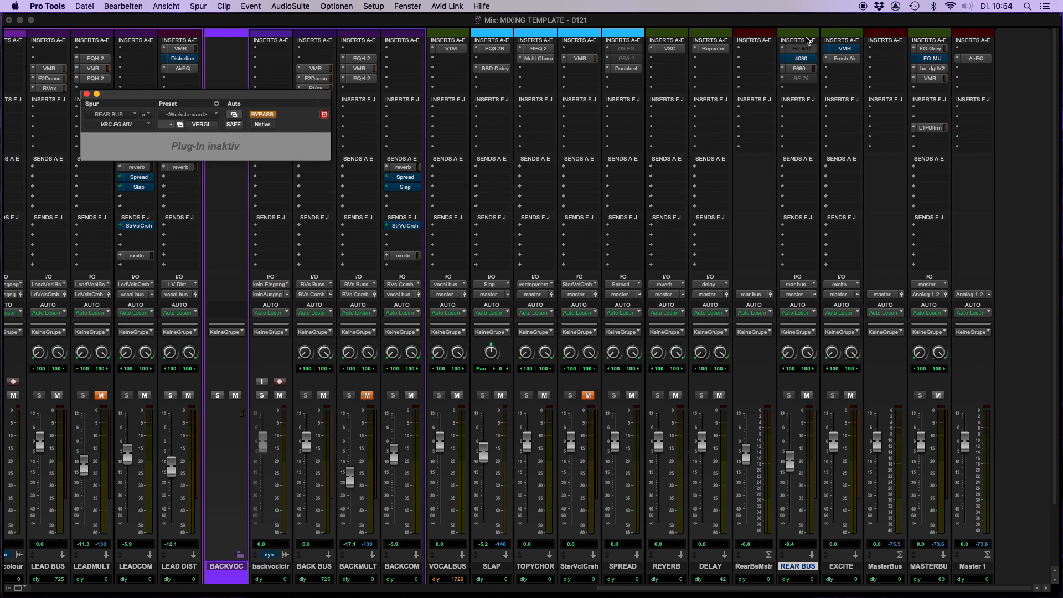
click(800, 69)
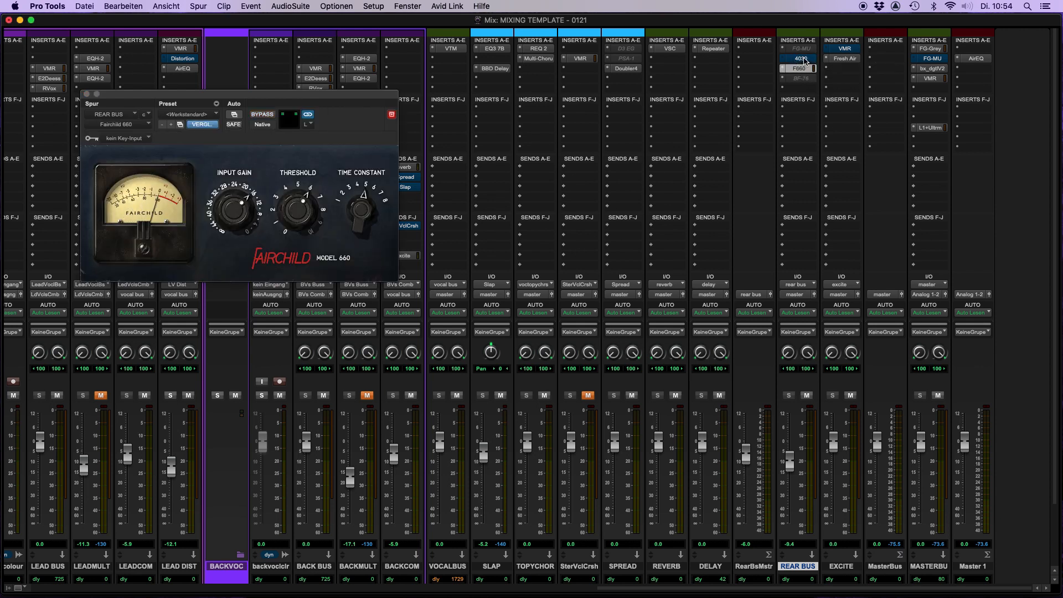
click(799, 58)
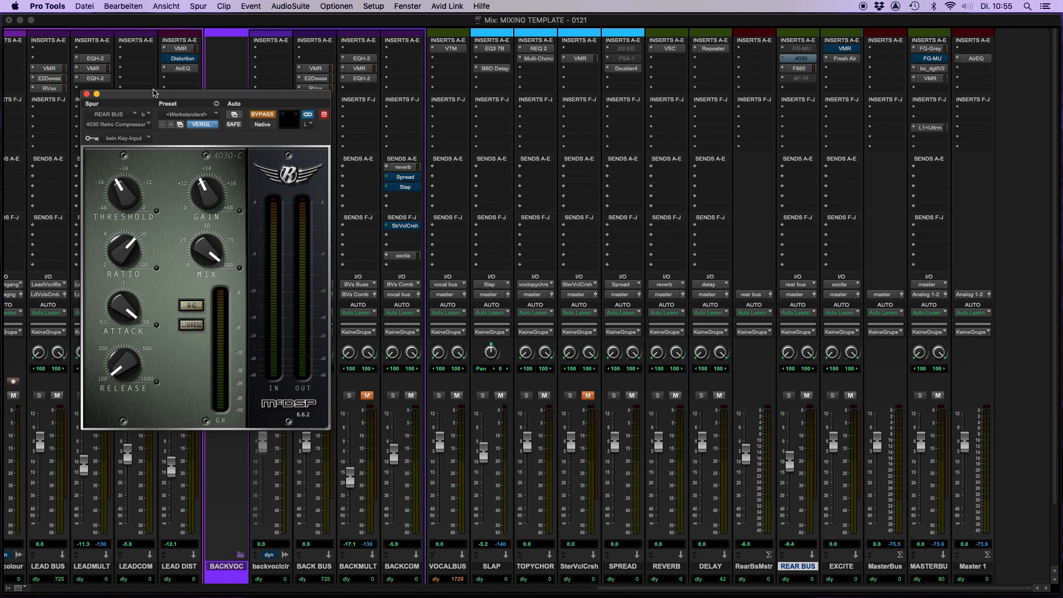
click(87, 95)
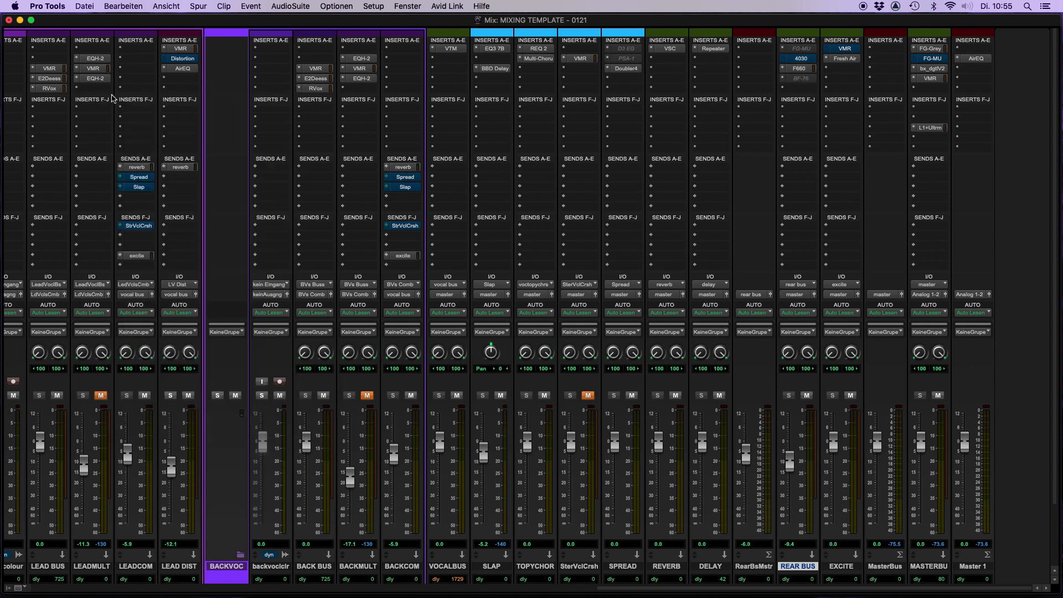
click(798, 68)
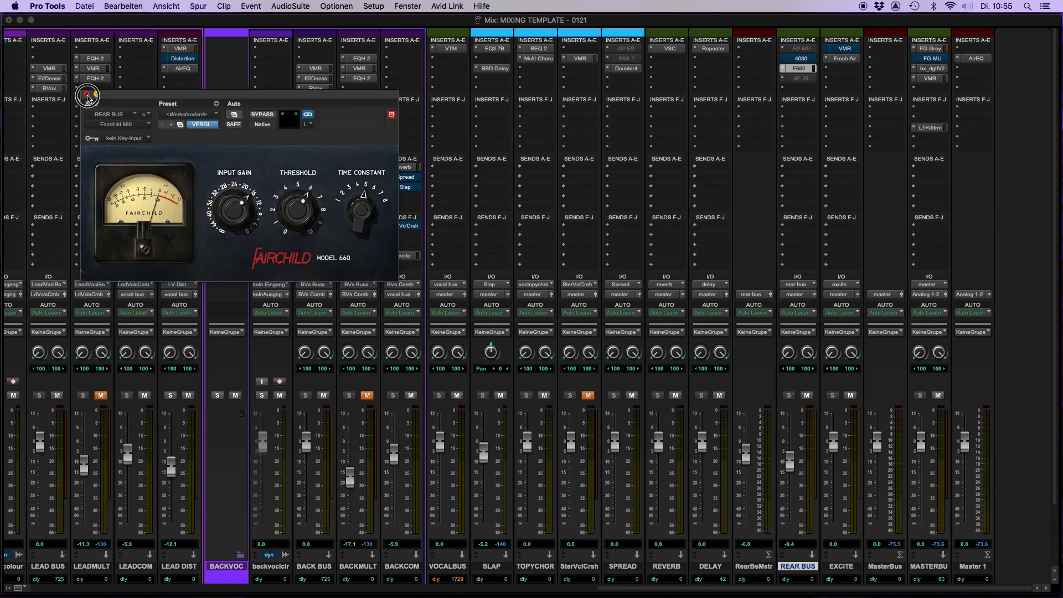
click(87, 95)
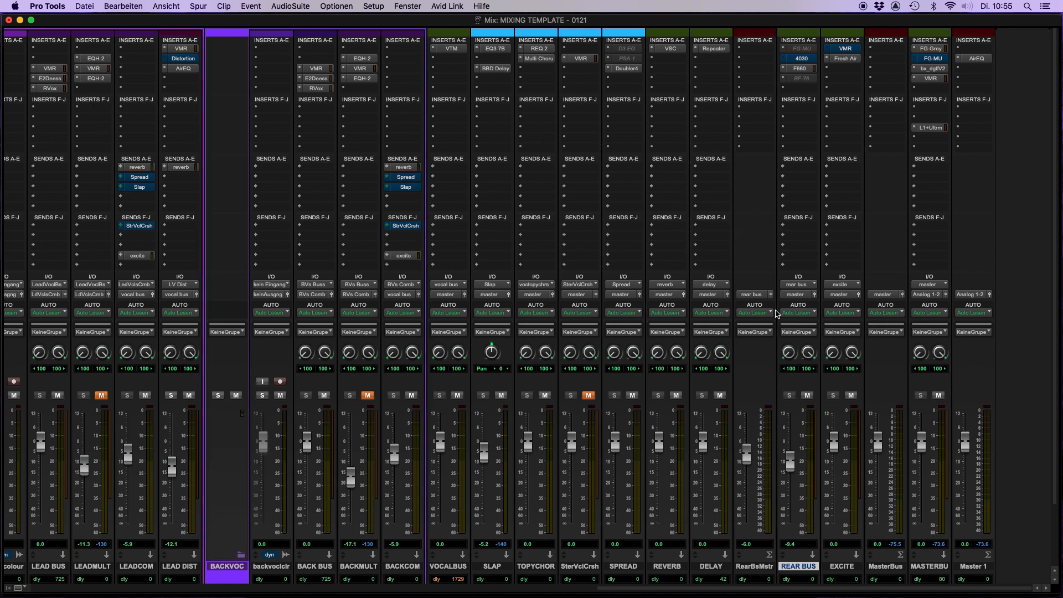
Point out the LEAD BUS and BACK BUS vocal channels by selecting them
scroll(736, 327, left, 10)
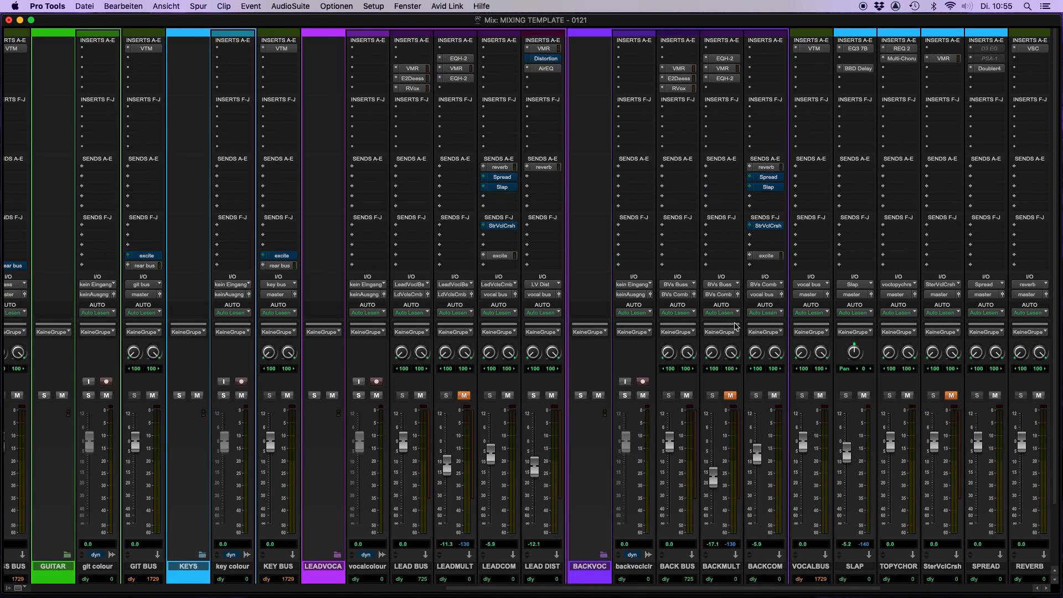
click(429, 567)
click(677, 565)
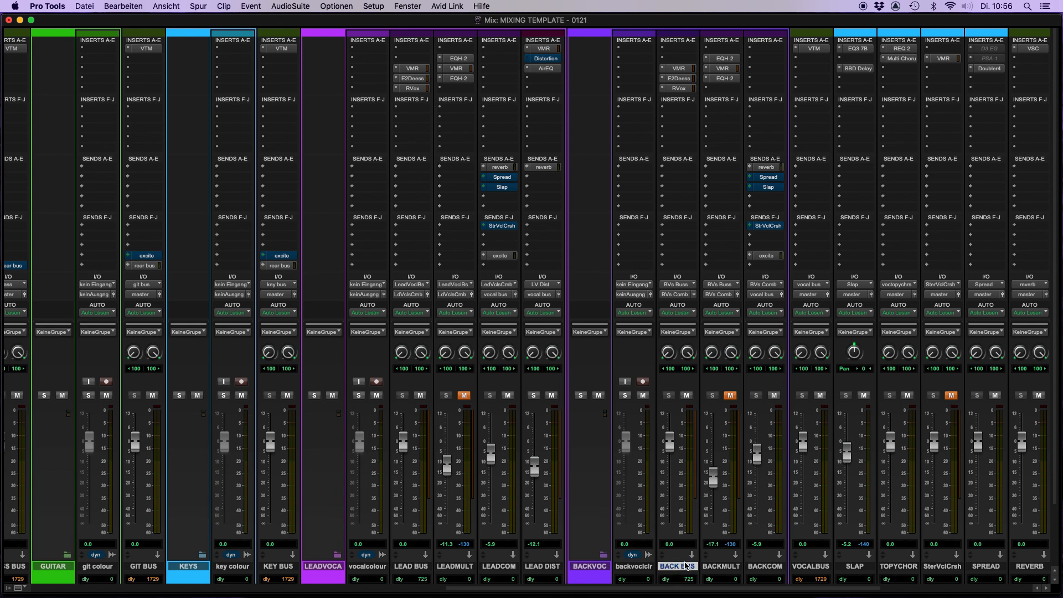
Inspect the Virtual Mix Rack, E2Deesser and RVox inserts on LEAD BUS, and close the plug-in window
click(416, 565)
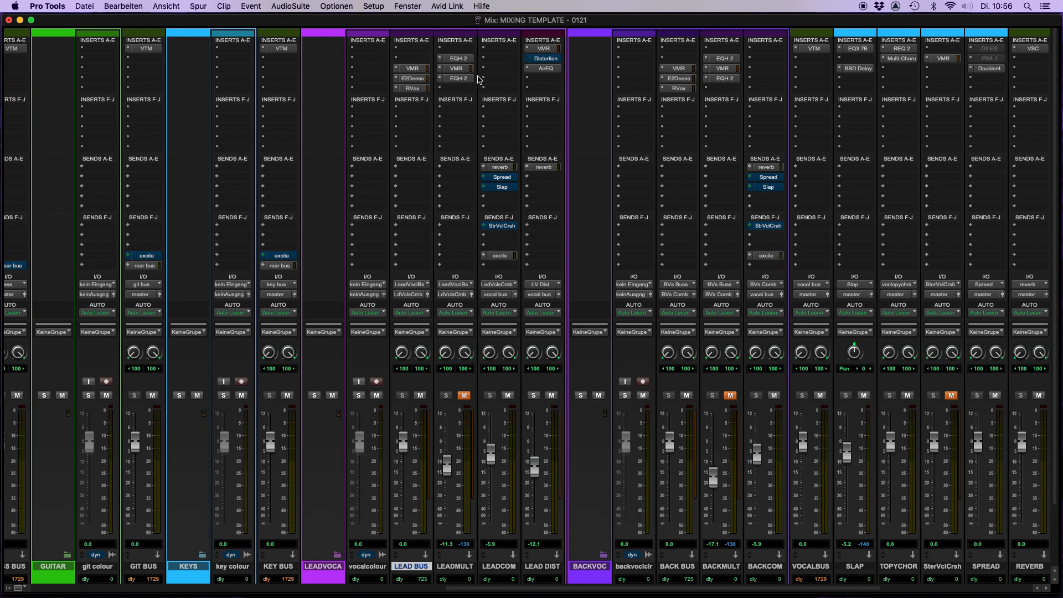
click(414, 69)
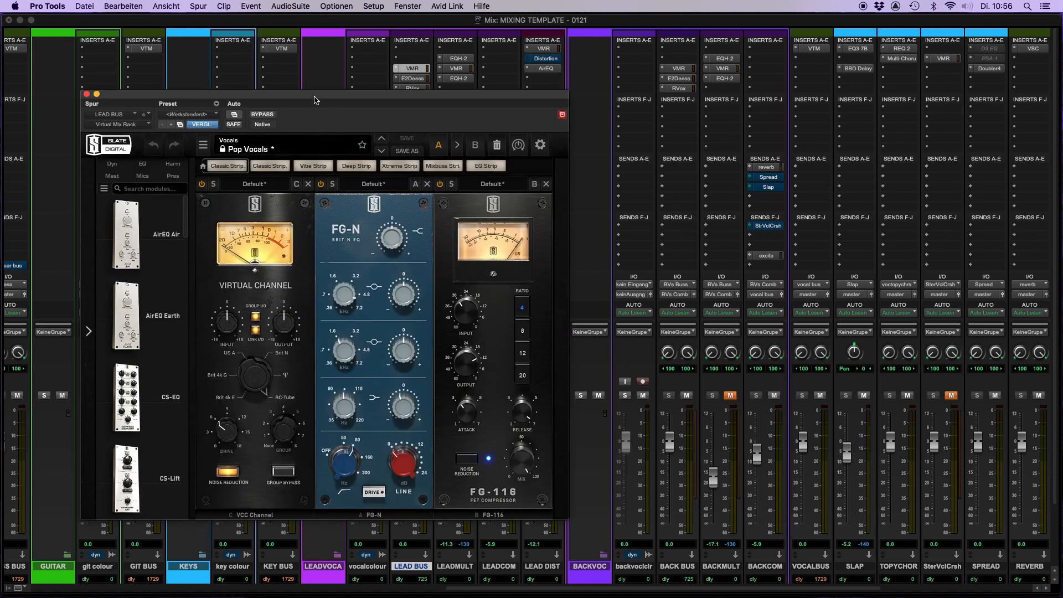
drag(317, 96, 269, 113)
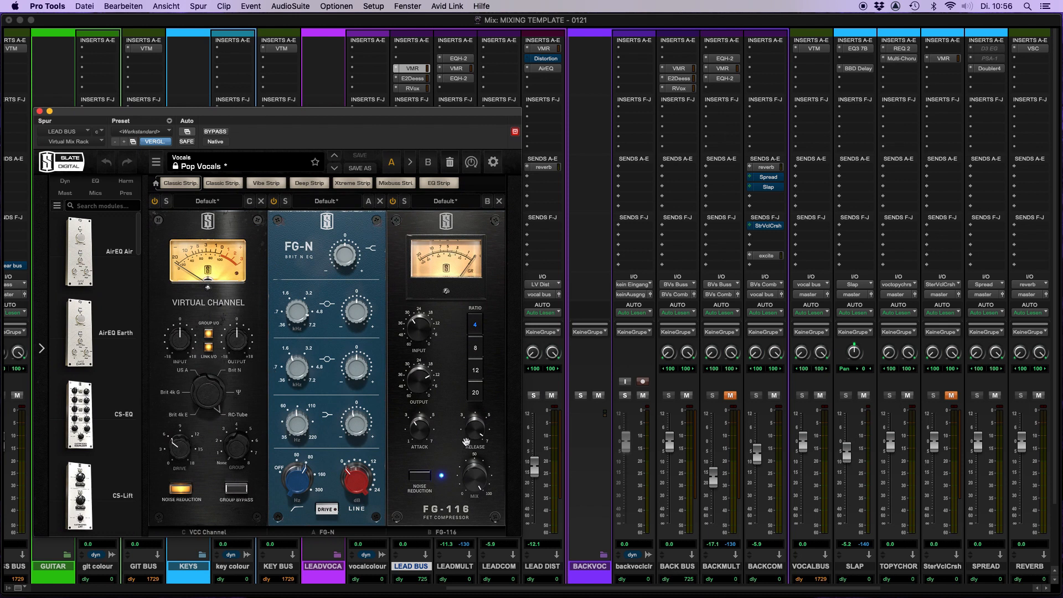
click(413, 78)
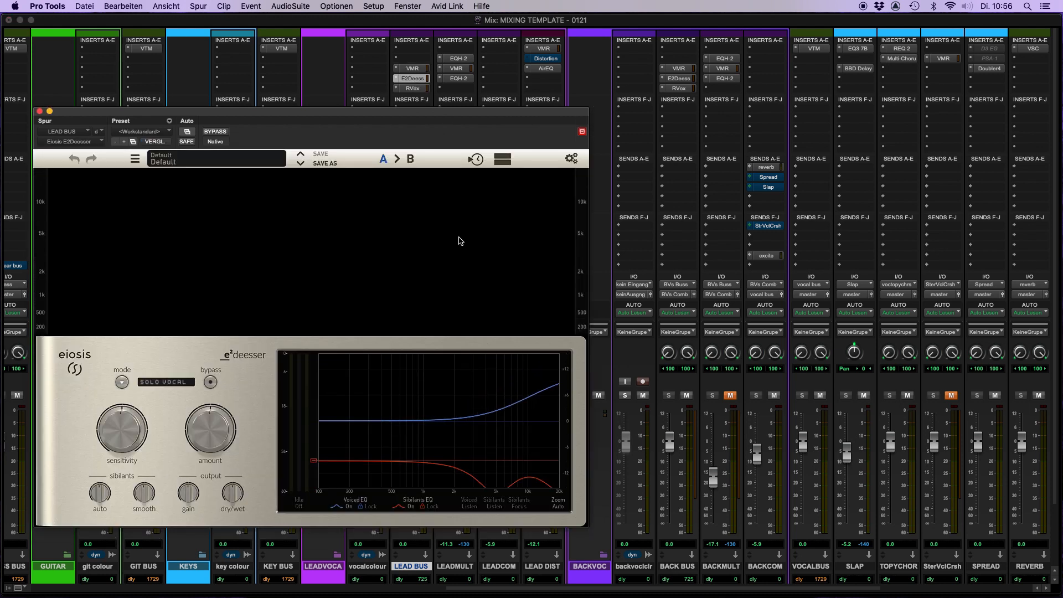
click(412, 89)
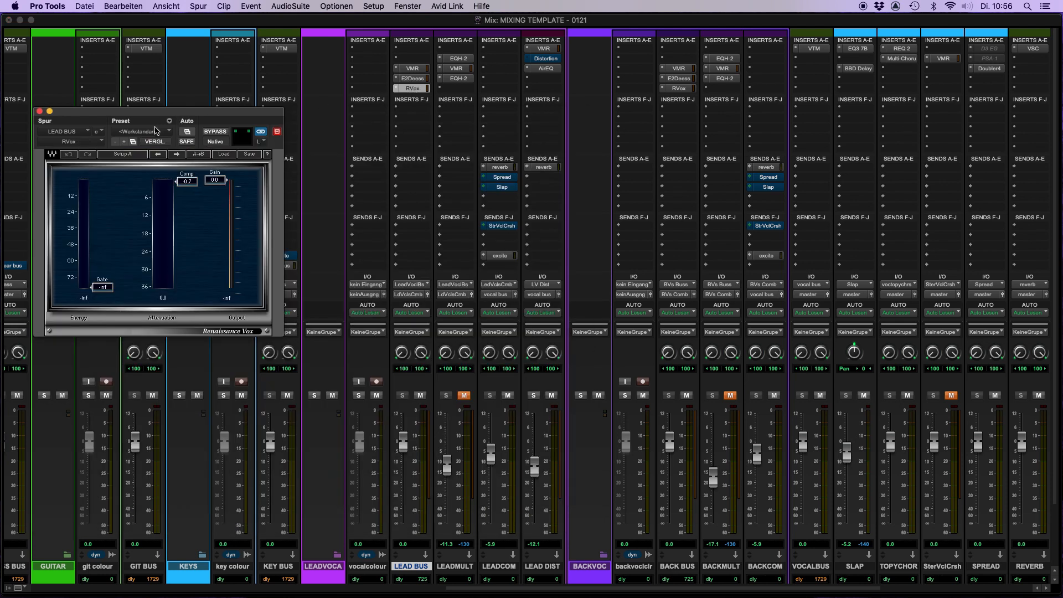
click(39, 111)
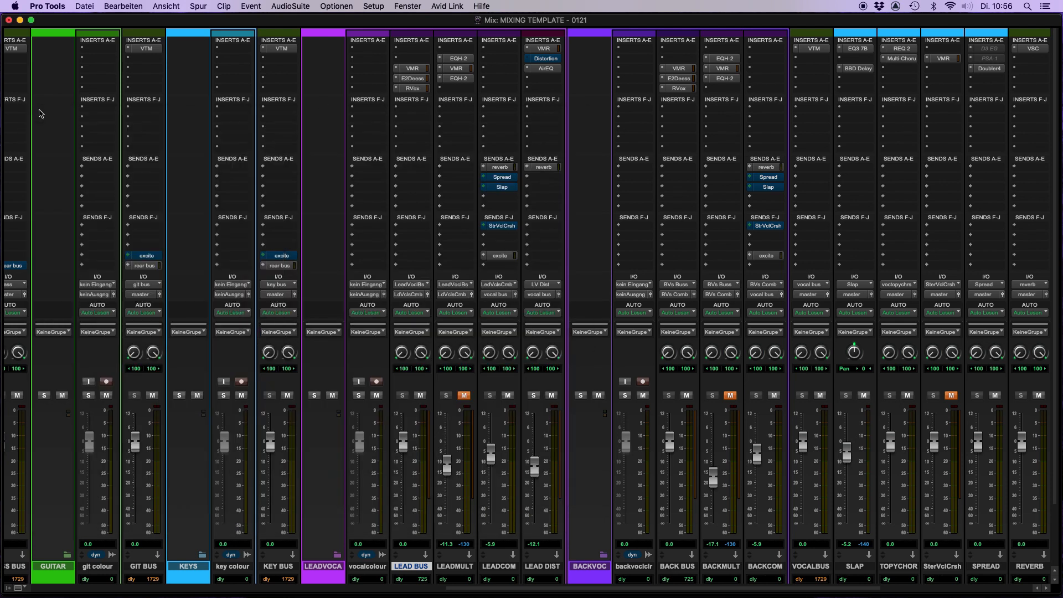
Inspect the first Pultec EQH-2, the Virtual Mix Rack and the second EQH-2 on the lead vocal multi channel
click(458, 567)
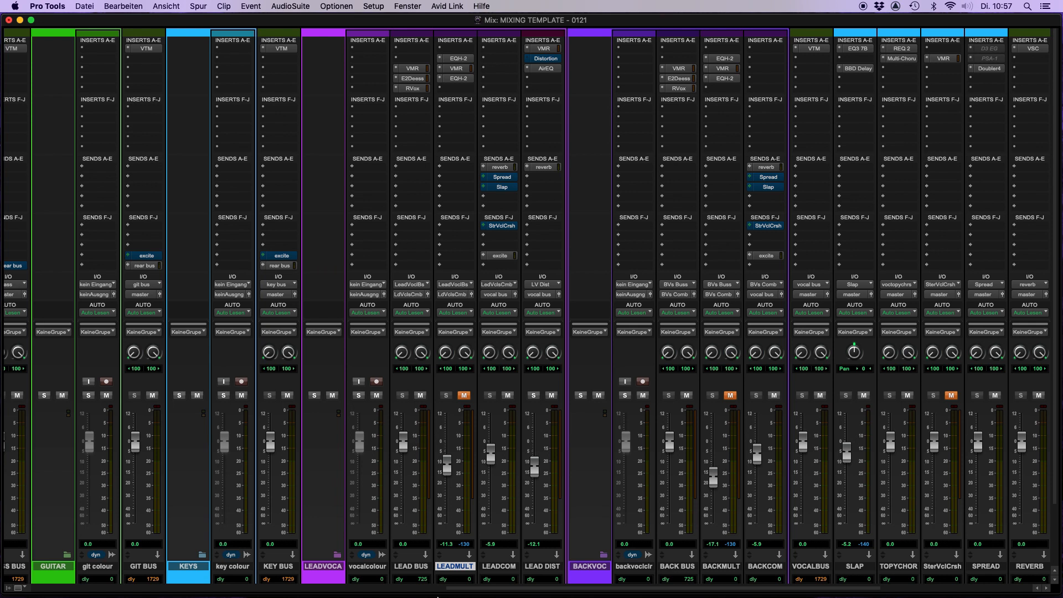
click(421, 571)
click(457, 569)
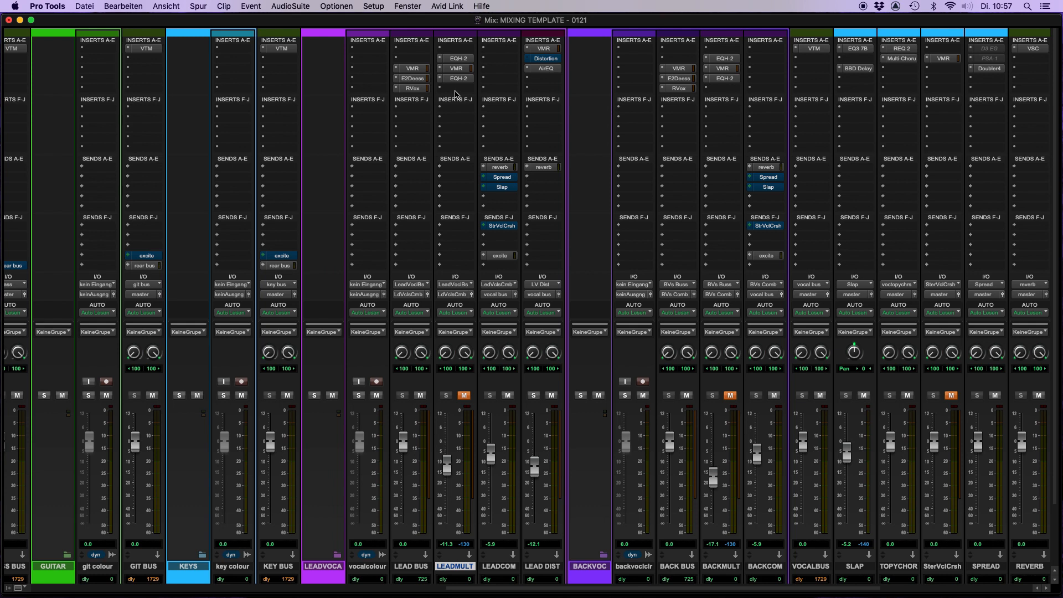
click(458, 59)
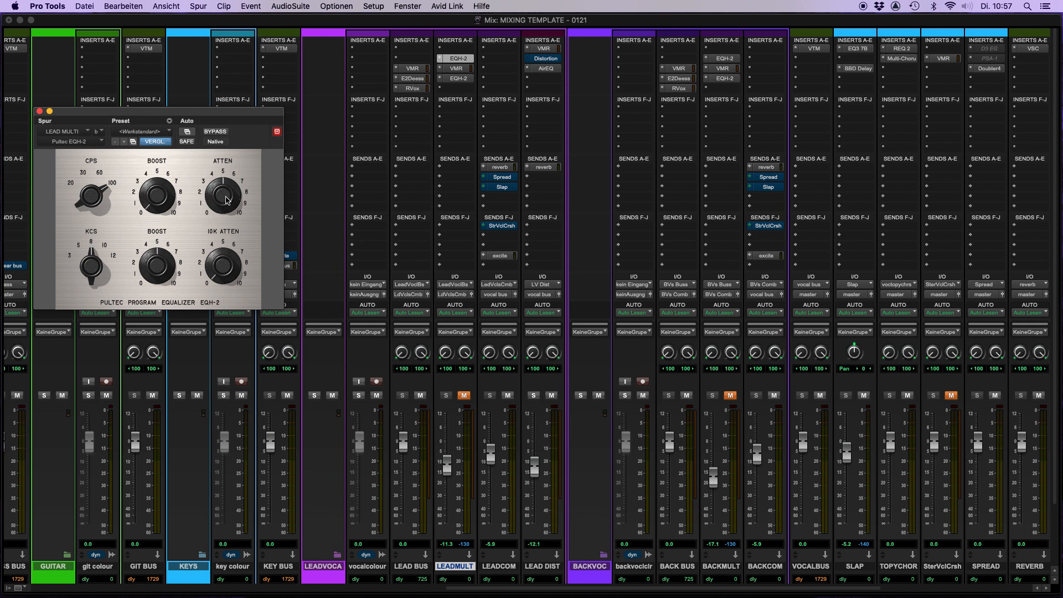
click(458, 68)
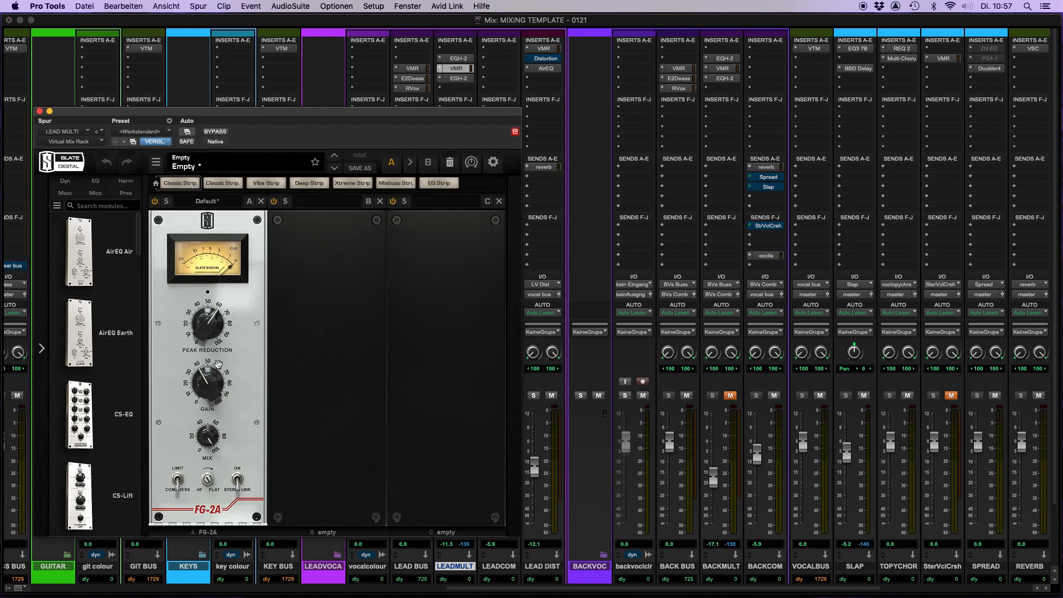
click(458, 79)
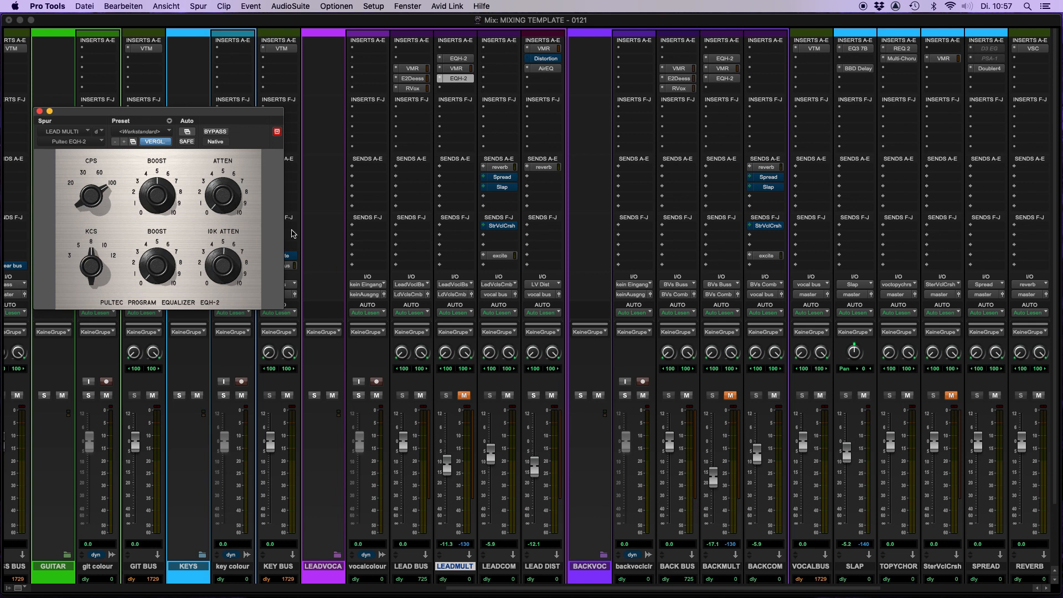
click(39, 111)
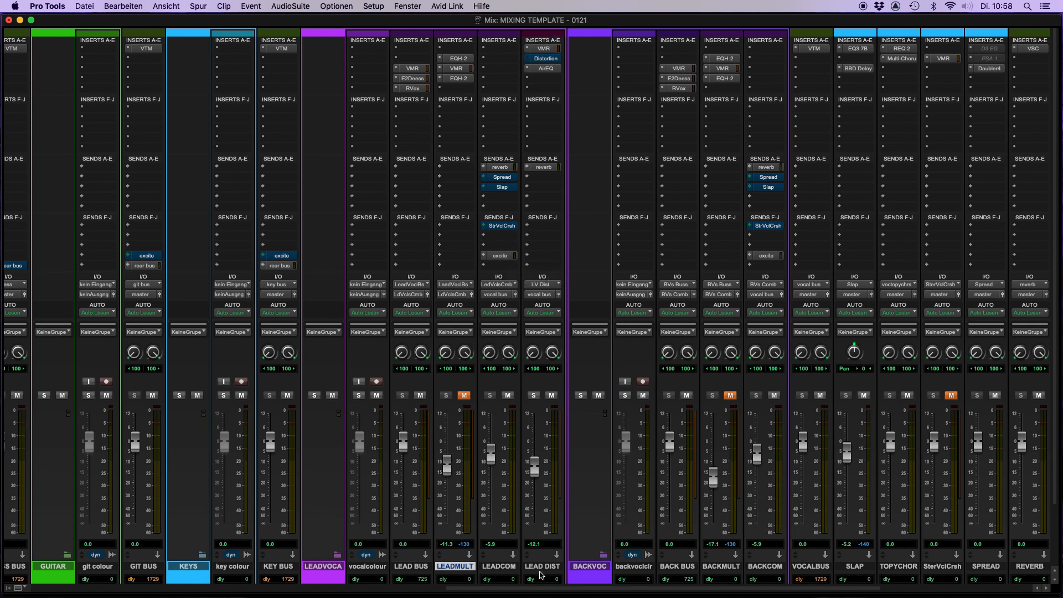
Inspect the Virtual Mix Rack and AirEQ inserts on the LEAD DIST channel, and close the plug-in window
click(543, 49)
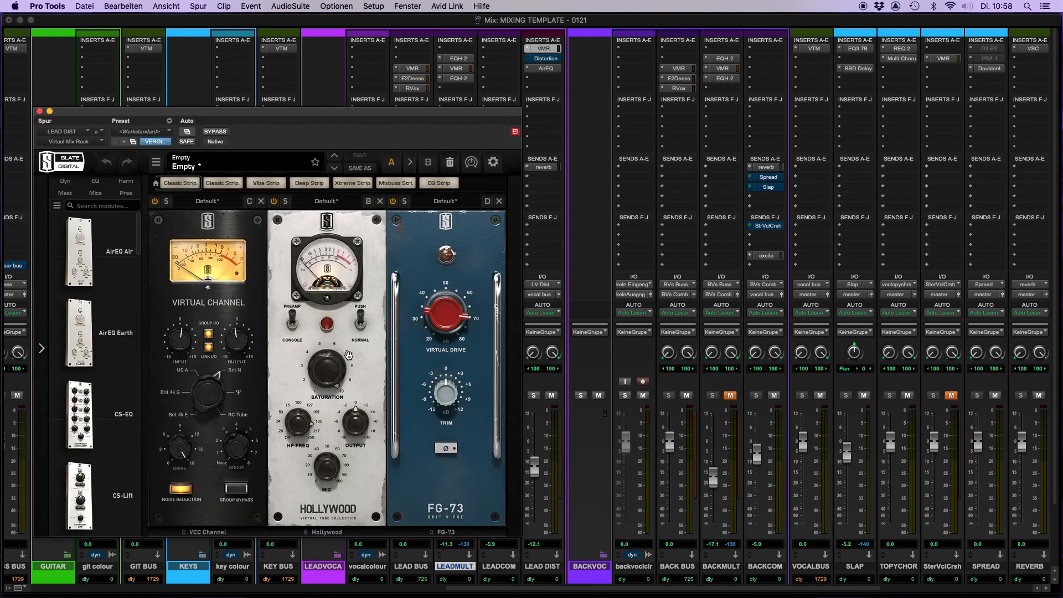
click(544, 70)
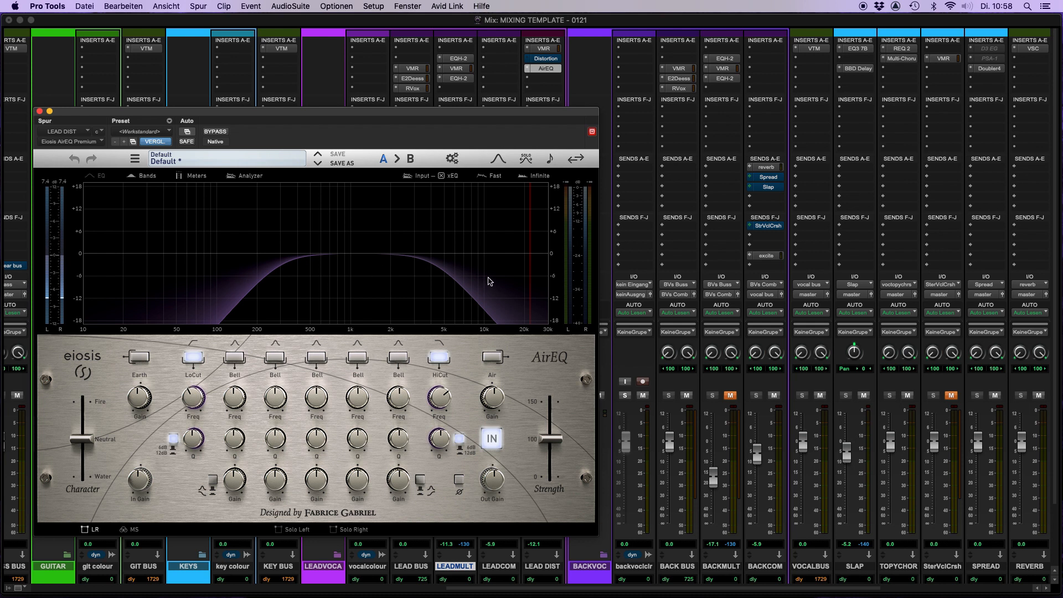
click(39, 111)
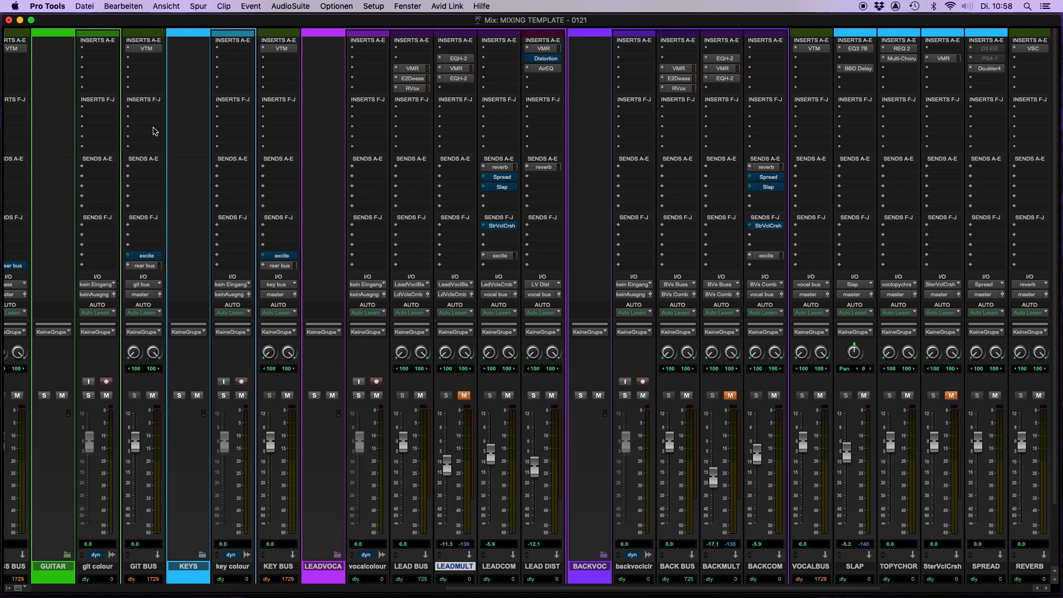
Try a send from the vocal colour track to the LV Dist bus, and remove that send again
click(362, 231)
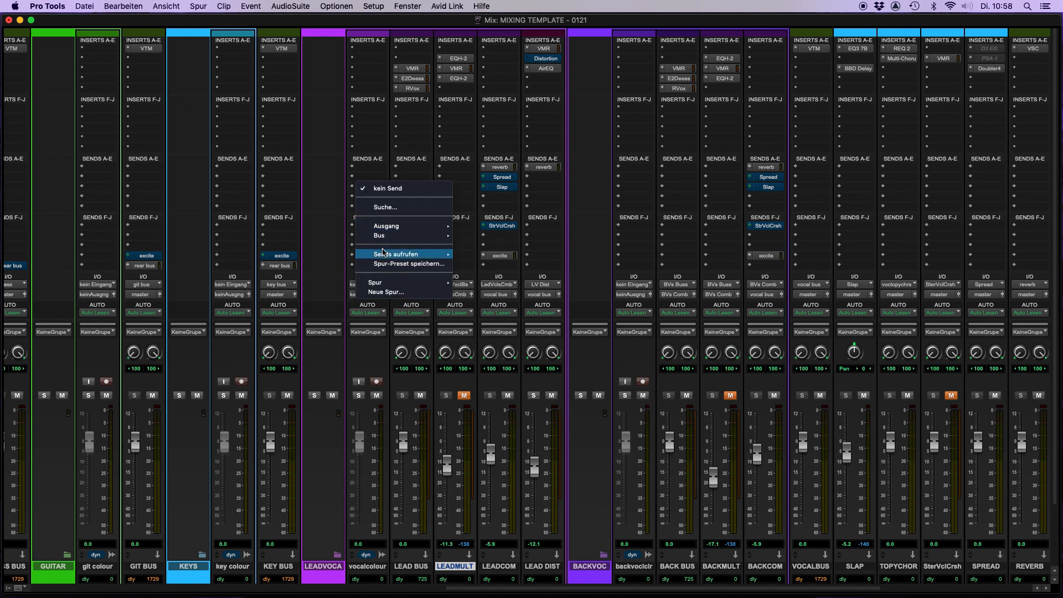
mouse_move(409, 235)
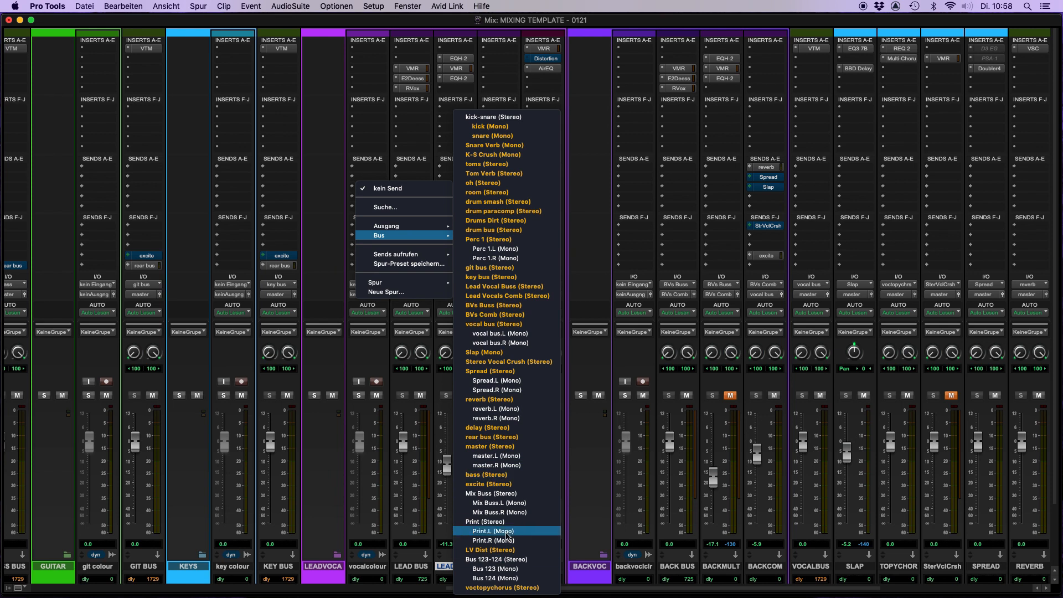
click(494, 549)
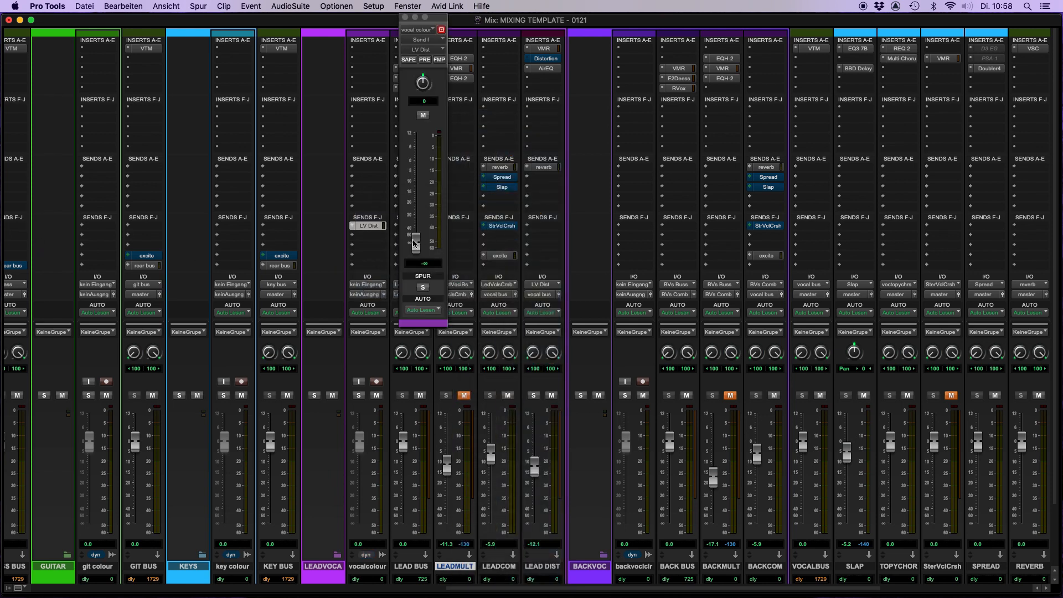
click(405, 17)
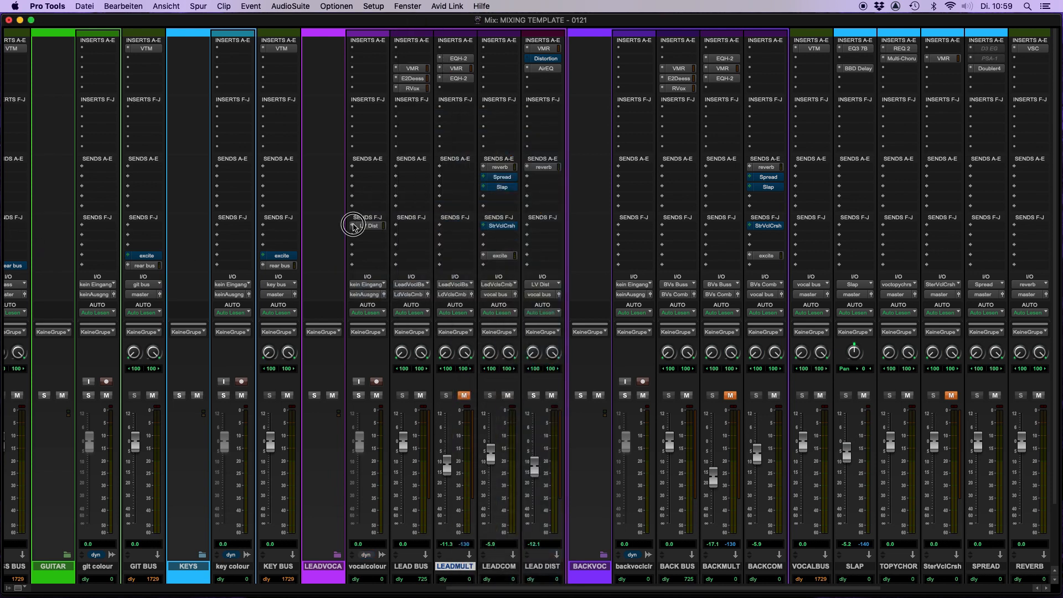
click(357, 225)
click(387, 183)
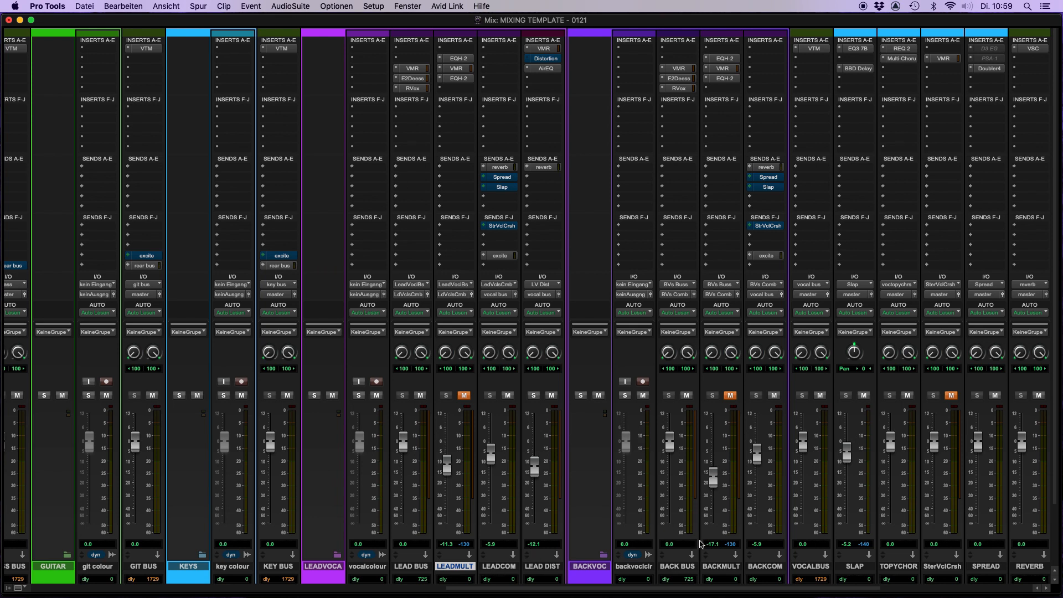
Select the VOCAL BUS channel, inspect its Virtual Tape Machines insert, and close the plug-in window
click(812, 567)
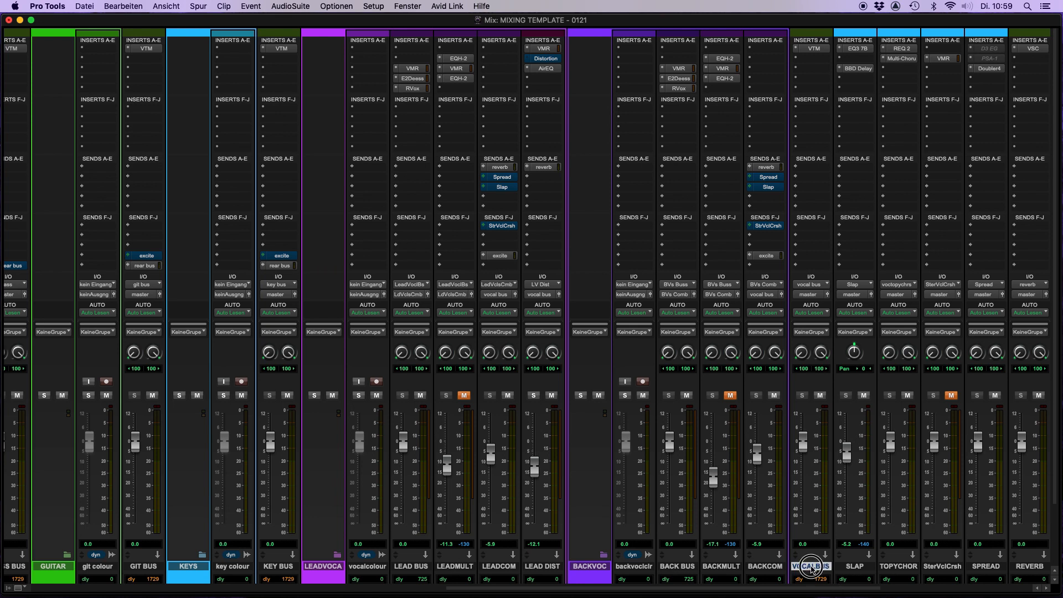
click(815, 49)
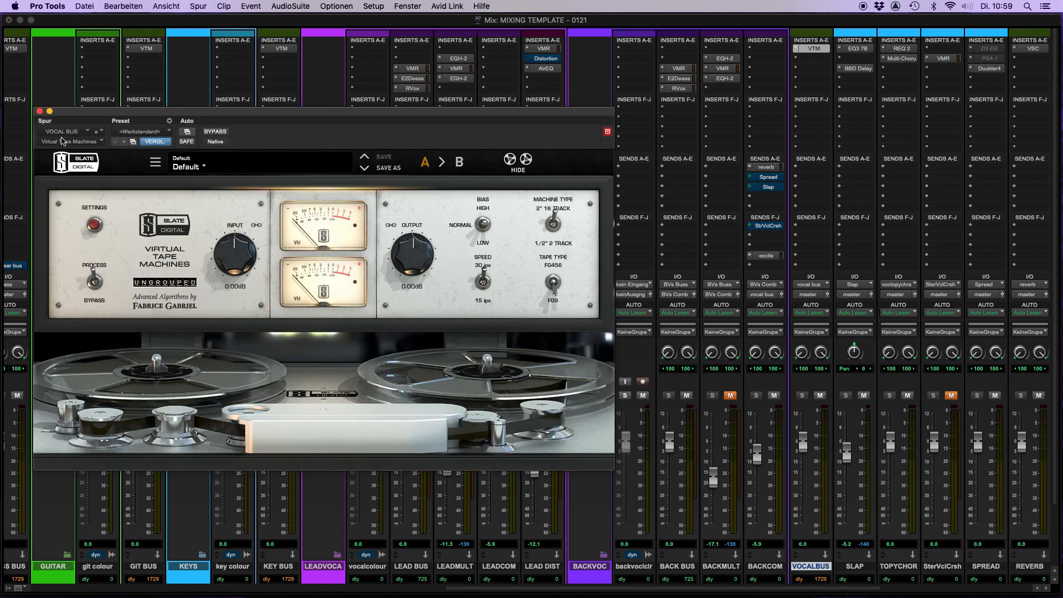
click(39, 111)
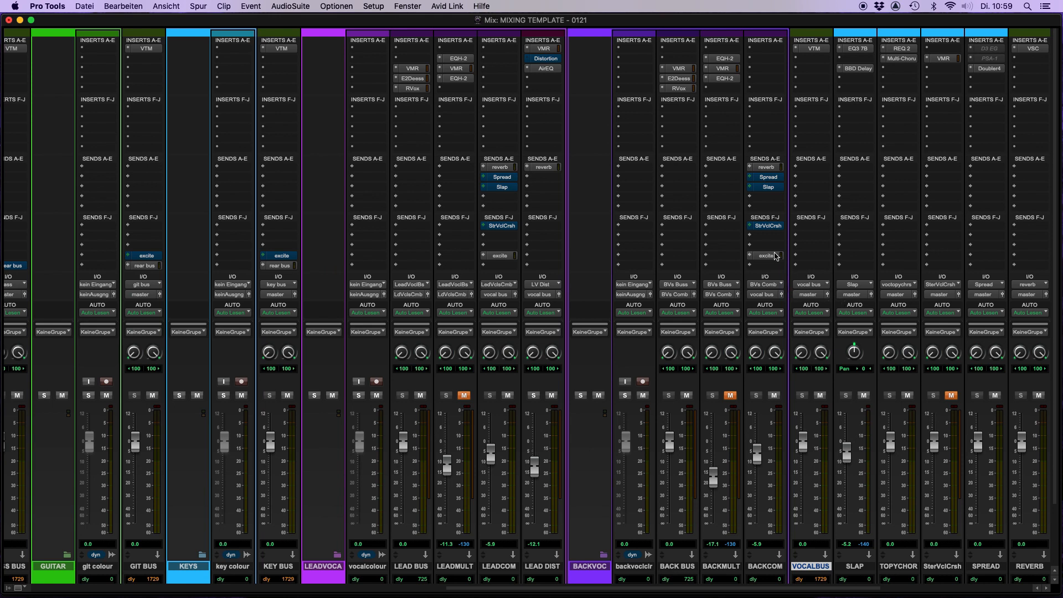
Inspect the EQ3 7B and BBD Delay inserts on the SLAP channel, and close the plug-in window
scroll(753, 266, right, 5)
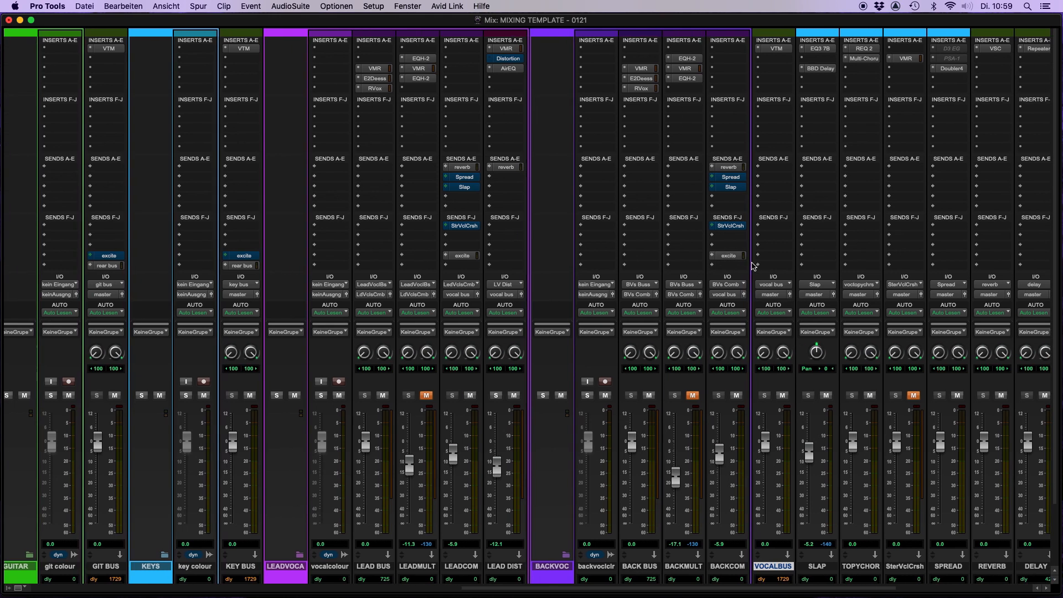
scroll(754, 266, right, 5)
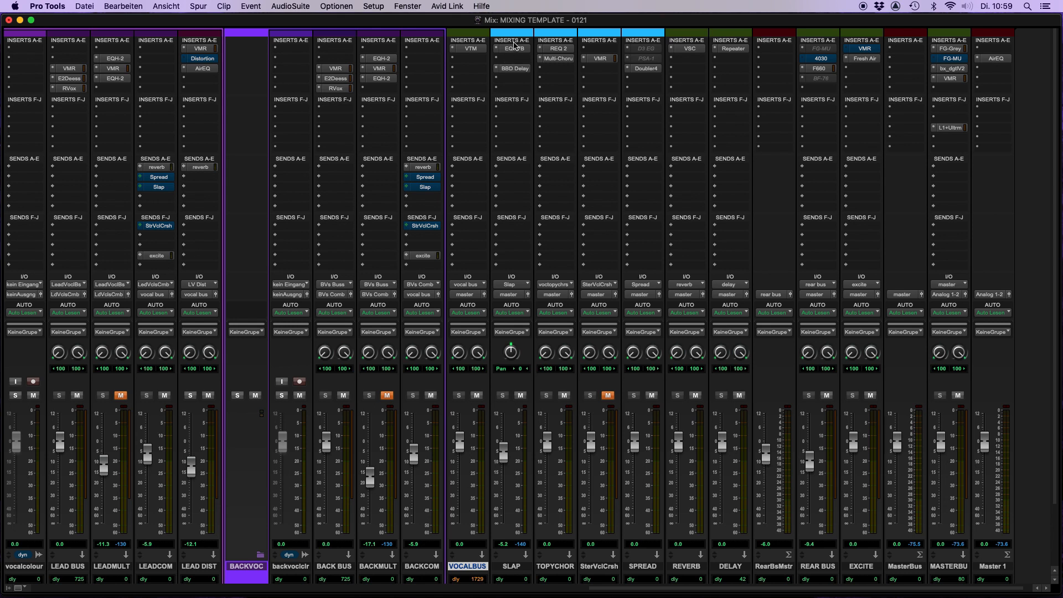
click(514, 48)
click(513, 69)
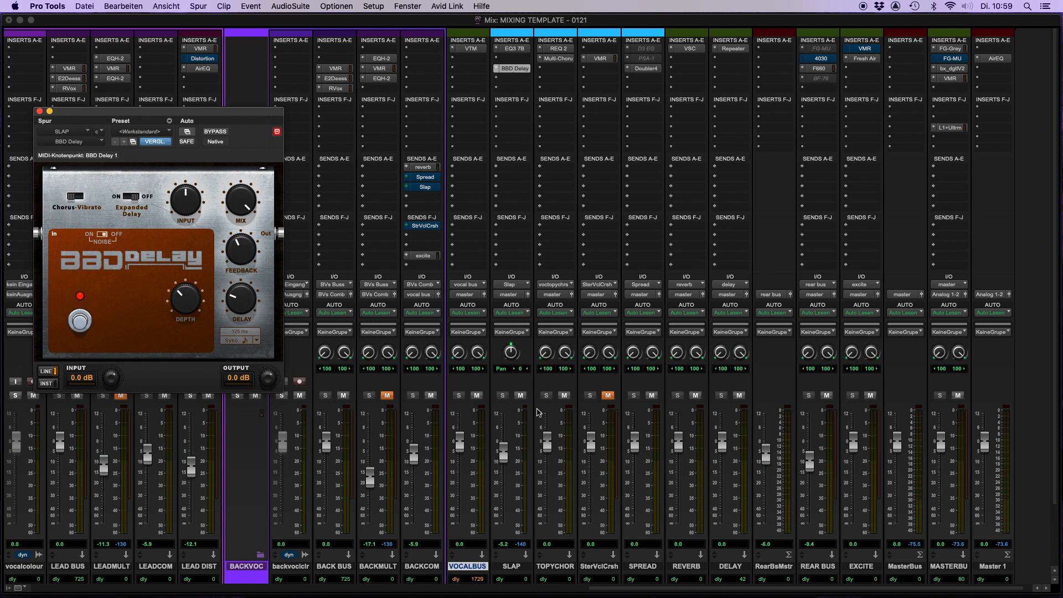
click(39, 112)
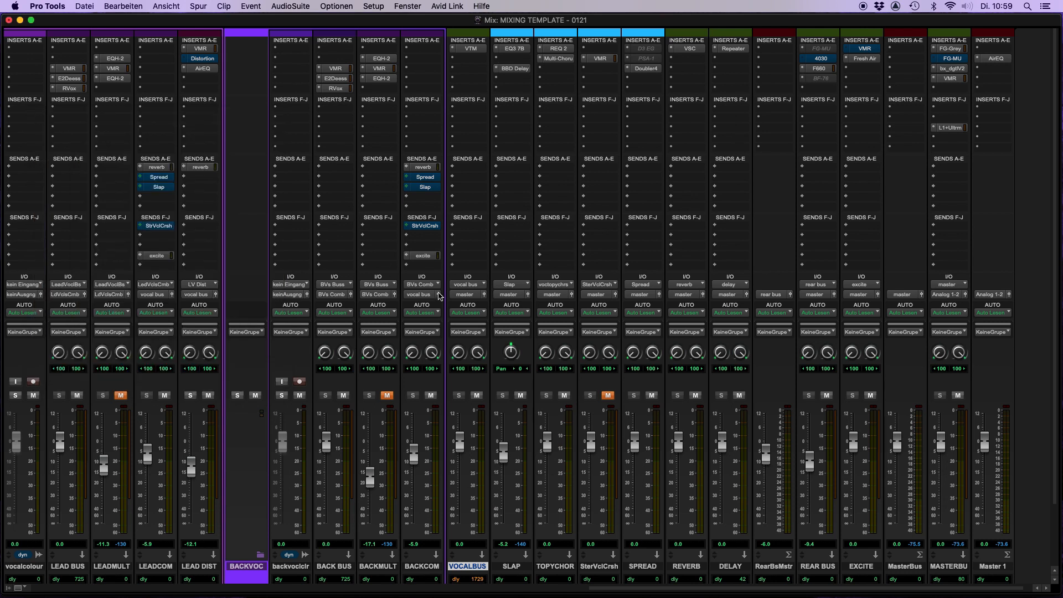
Inspect the REQ 2 and AIR Multi-Chorus inserts on the TOPY CHORUS channel, and close the plug-in window
click(570, 567)
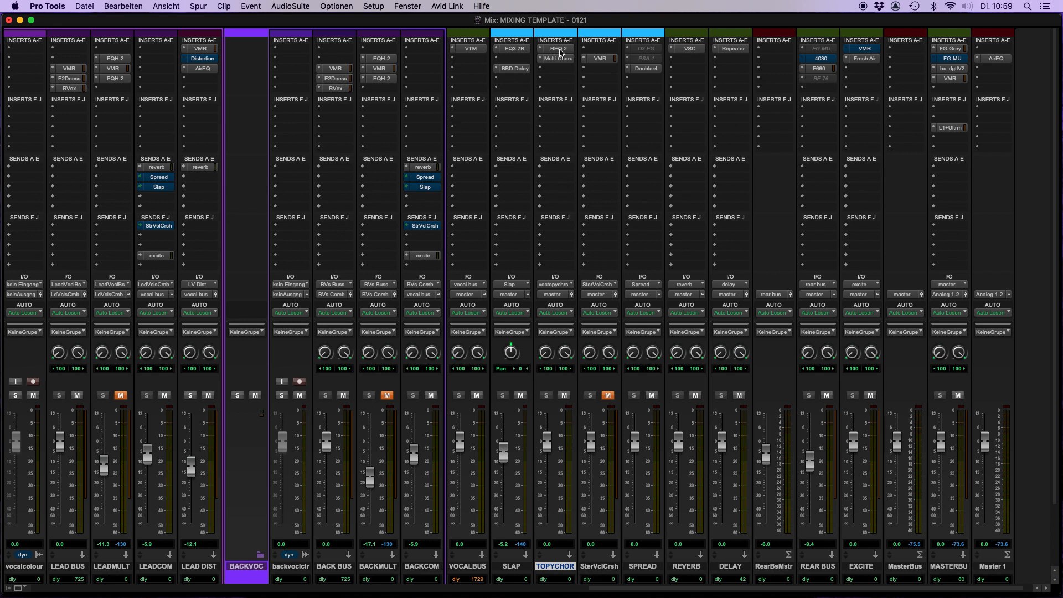
click(547, 48)
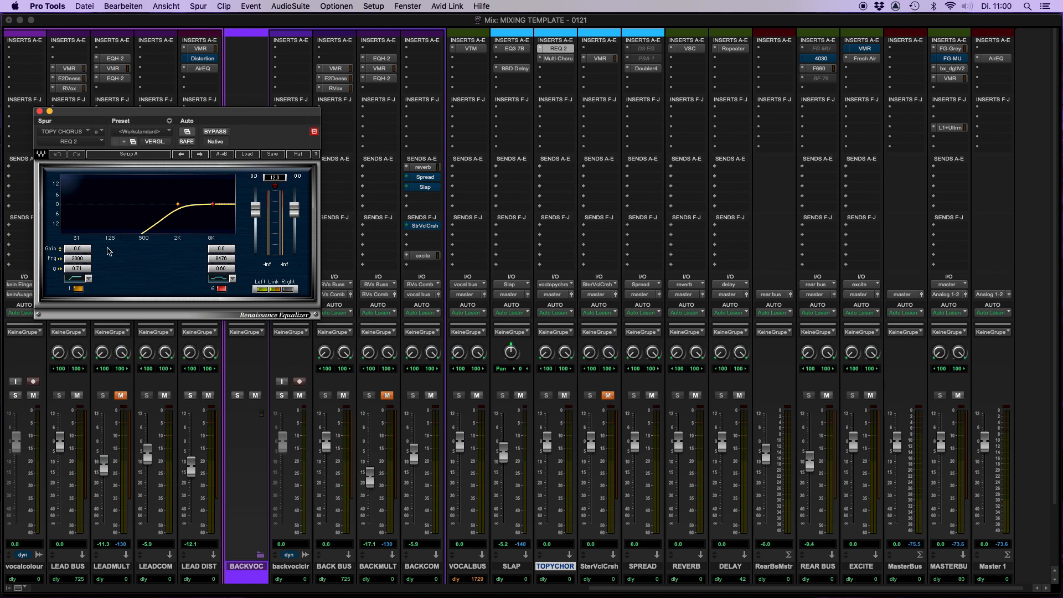
click(556, 59)
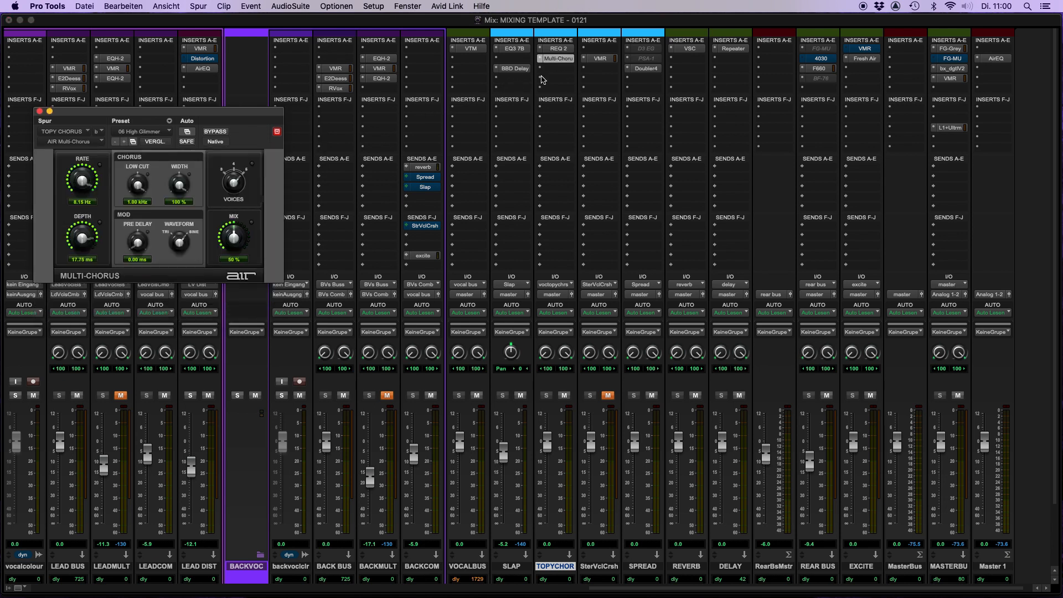
click(39, 112)
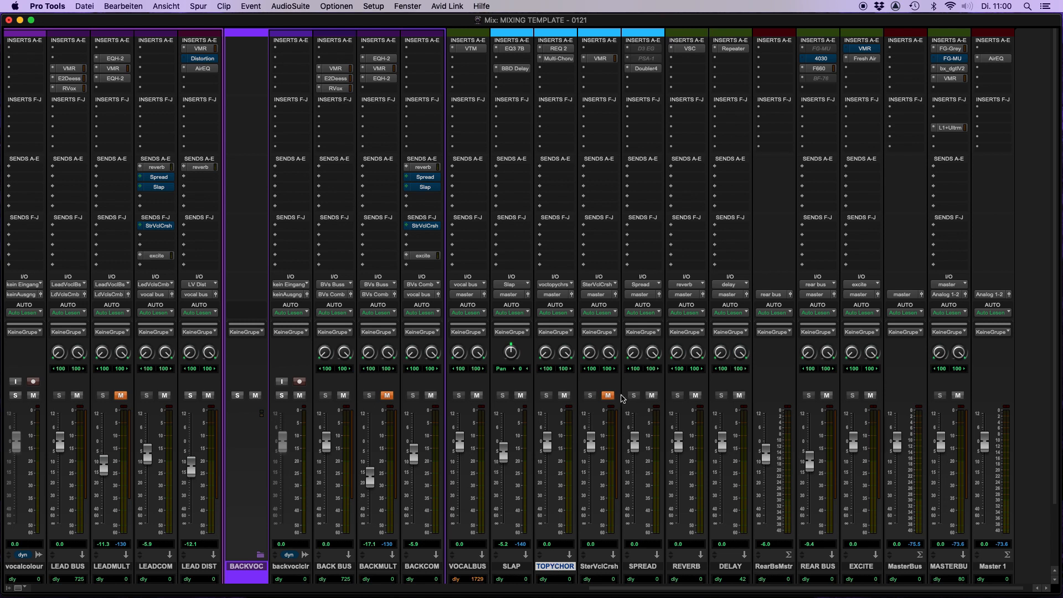
Inspect the Virtual Mix Rack on the Stereo Vocal Crush channel and the Doubler4 on the SPREAD channel
click(599, 60)
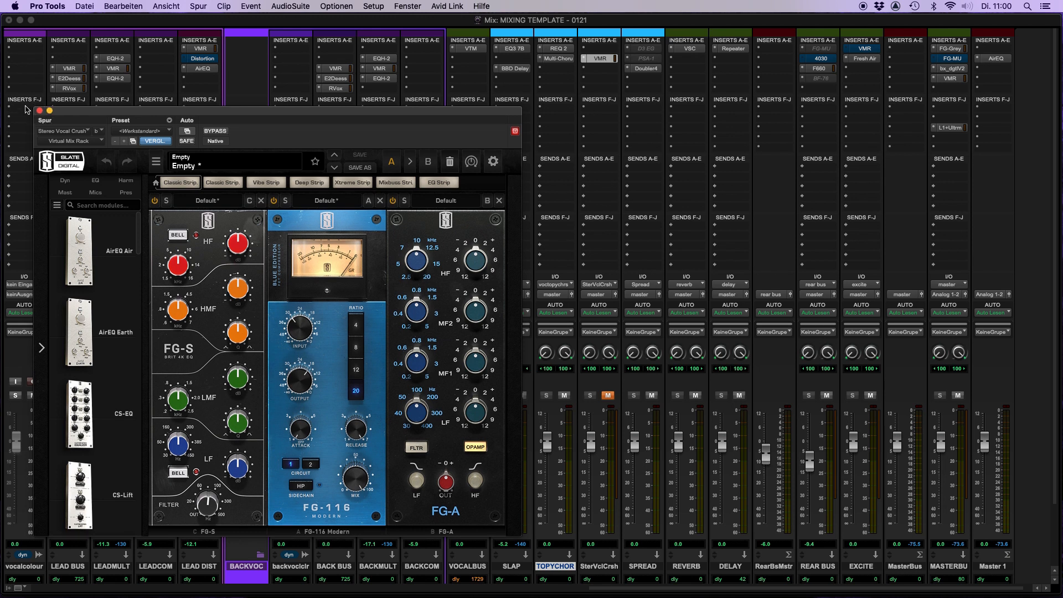
click(39, 111)
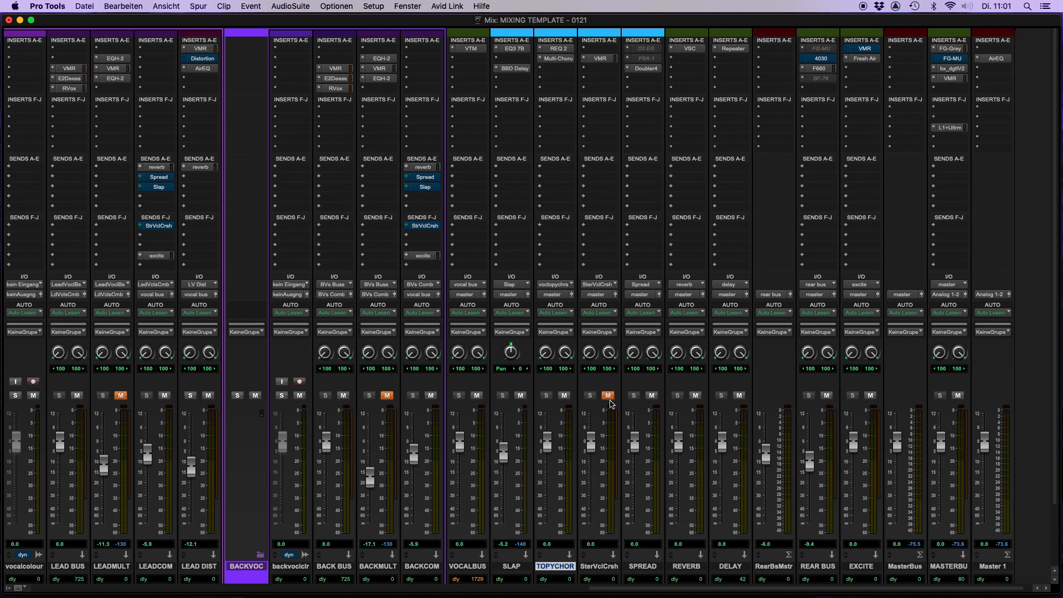
click(644, 68)
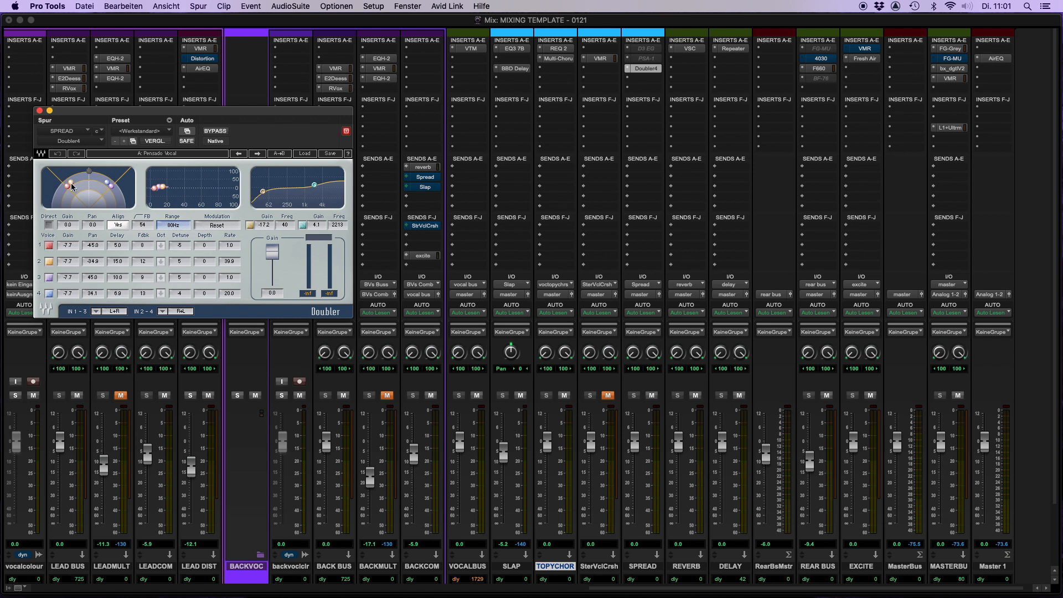
click(39, 111)
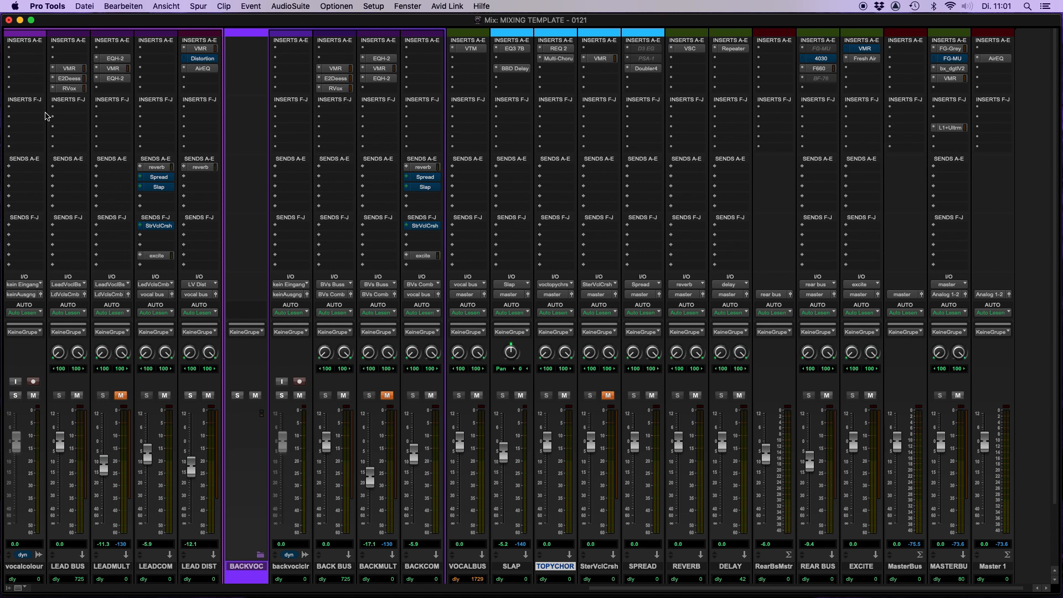
Inspect the VerbSuite Classics insert on the REVERB channel and the Repeater insert on the DELAY channel
click(686, 566)
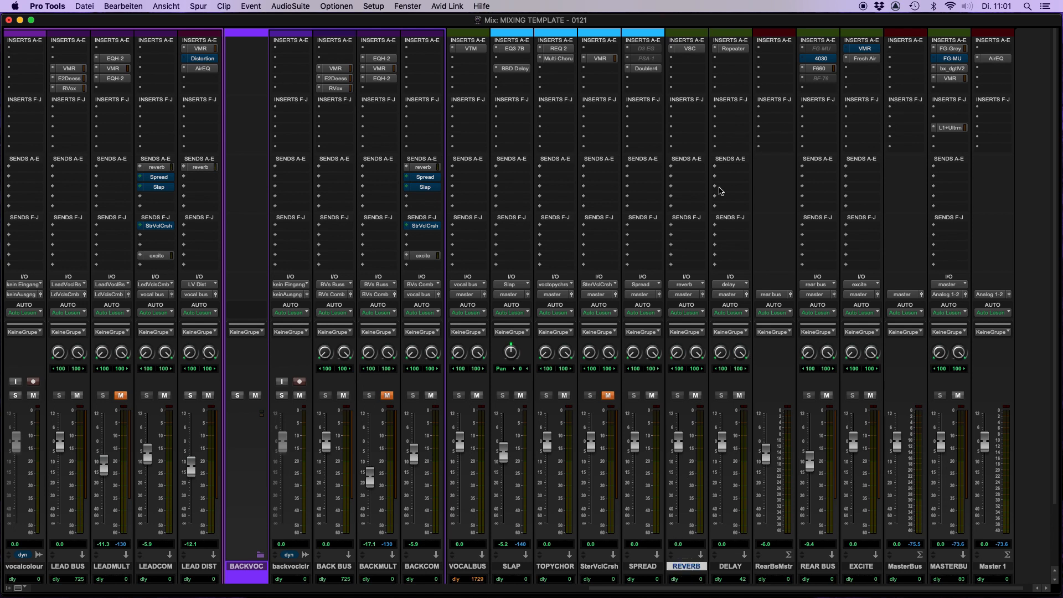
click(693, 49)
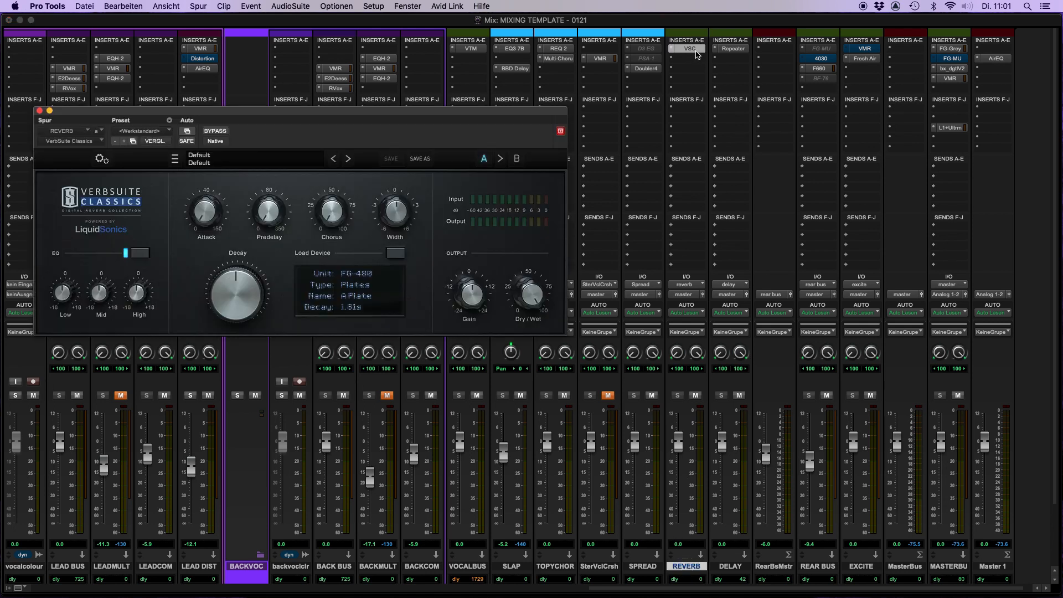
click(39, 111)
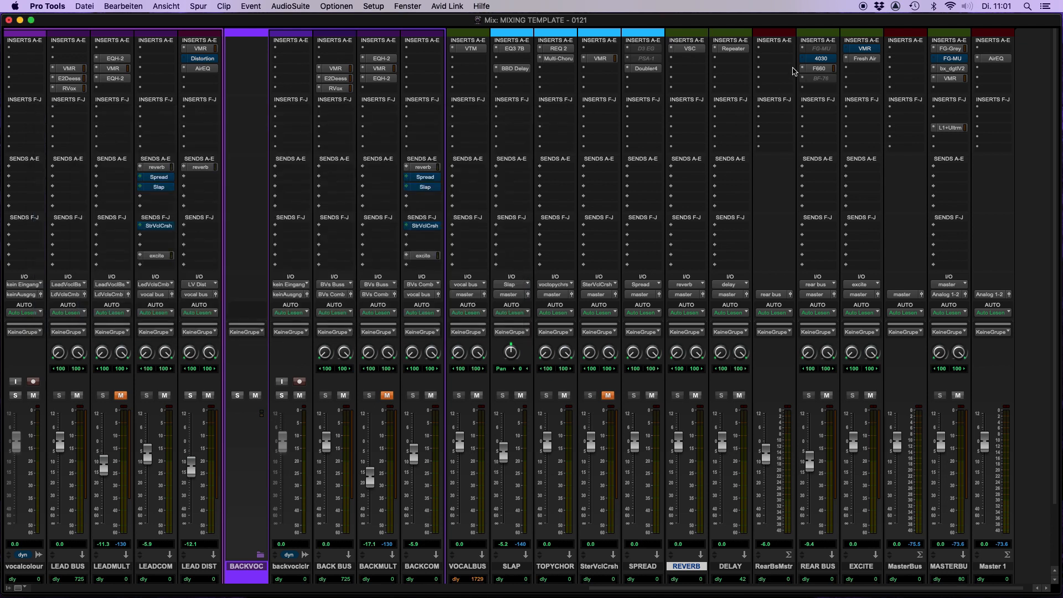
click(732, 49)
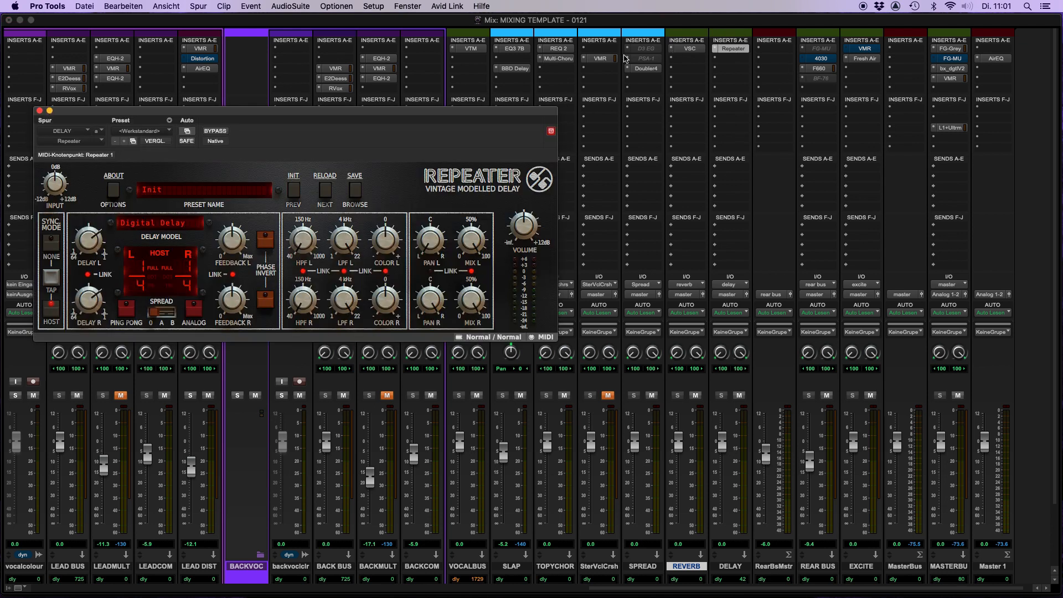
click(39, 110)
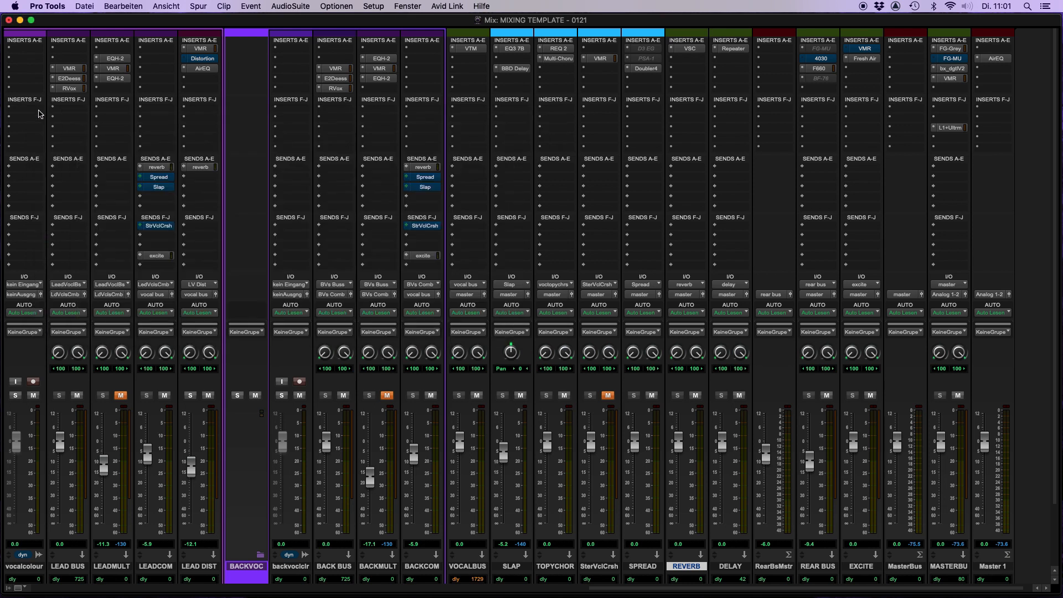
Point out the rear bus master and REAR BUS channels by selecting them
click(774, 566)
click(816, 567)
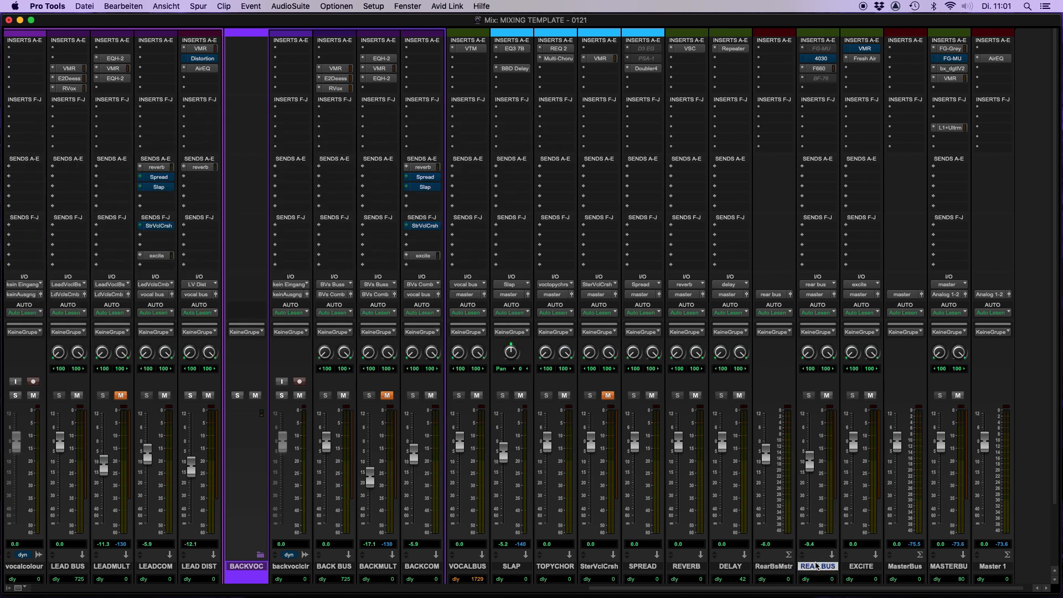
Lower the EXCITE channel's fader to -14.7 dB and inspect its Fresh Air insert
drag(854, 446, 855, 477)
click(869, 59)
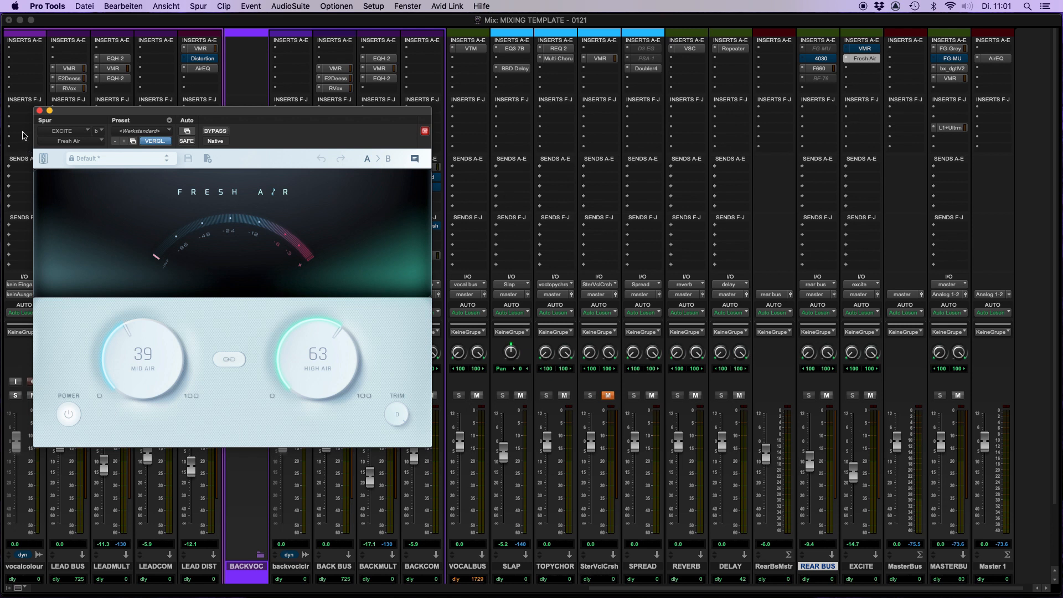
click(39, 112)
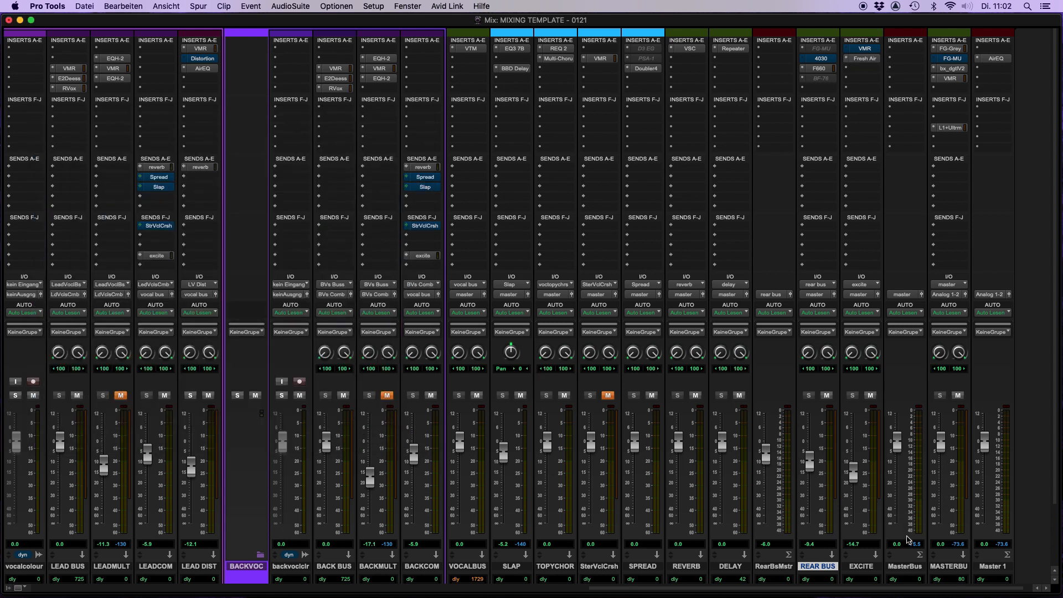
Point out the master bus fader channel, and inspect the FG-Grey and bx_digital V2 inserts on MASTER BUS
click(904, 566)
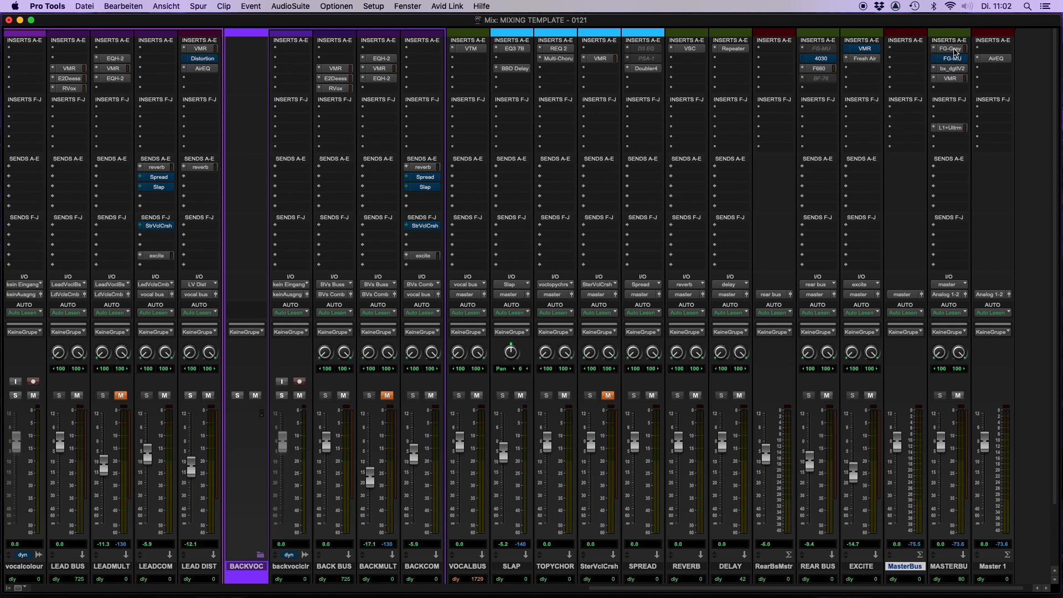
click(950, 49)
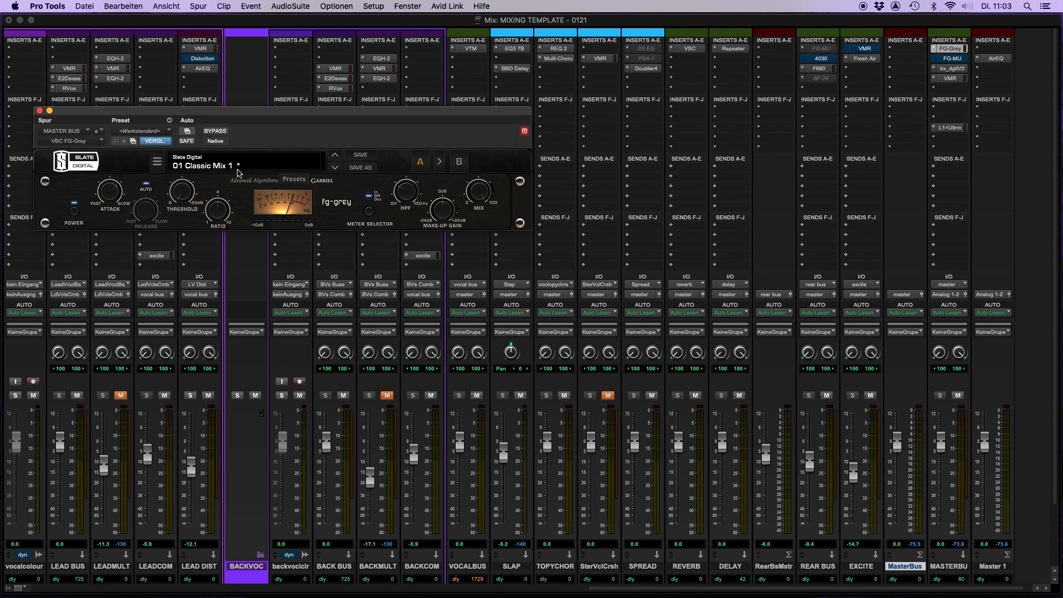
click(40, 111)
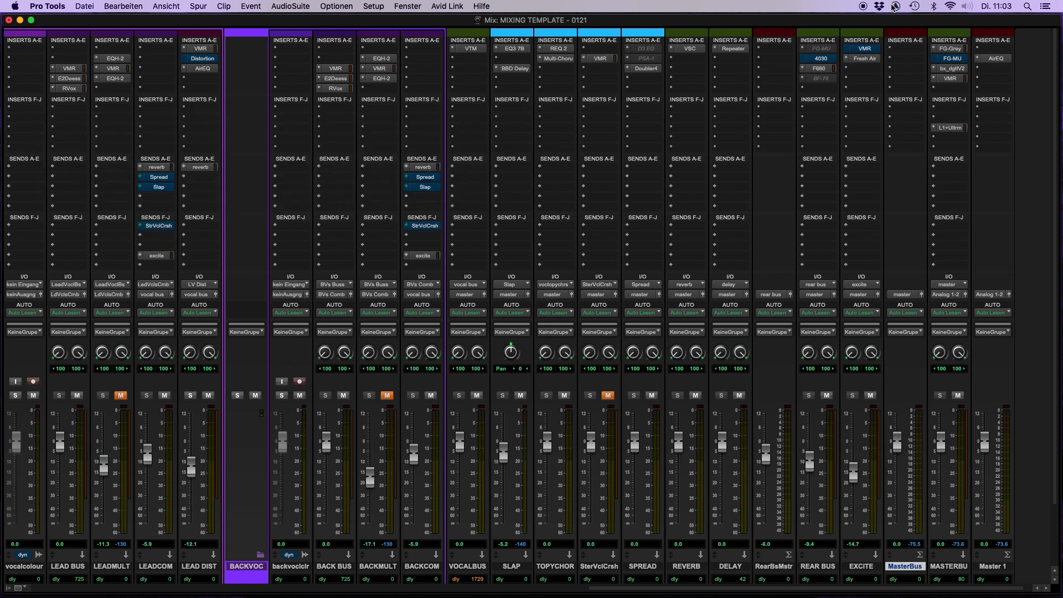
click(959, 68)
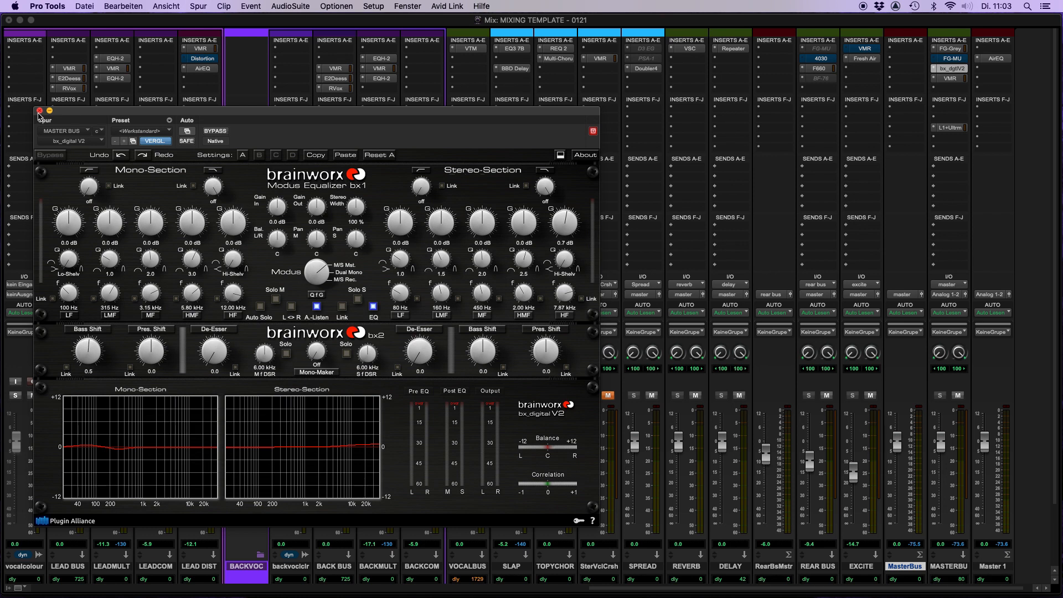
click(40, 112)
Inspect the Virtual Mix Rack and L1+ Ultramaximizer inserts on MASTER BUS, and close the plug-in window
click(949, 79)
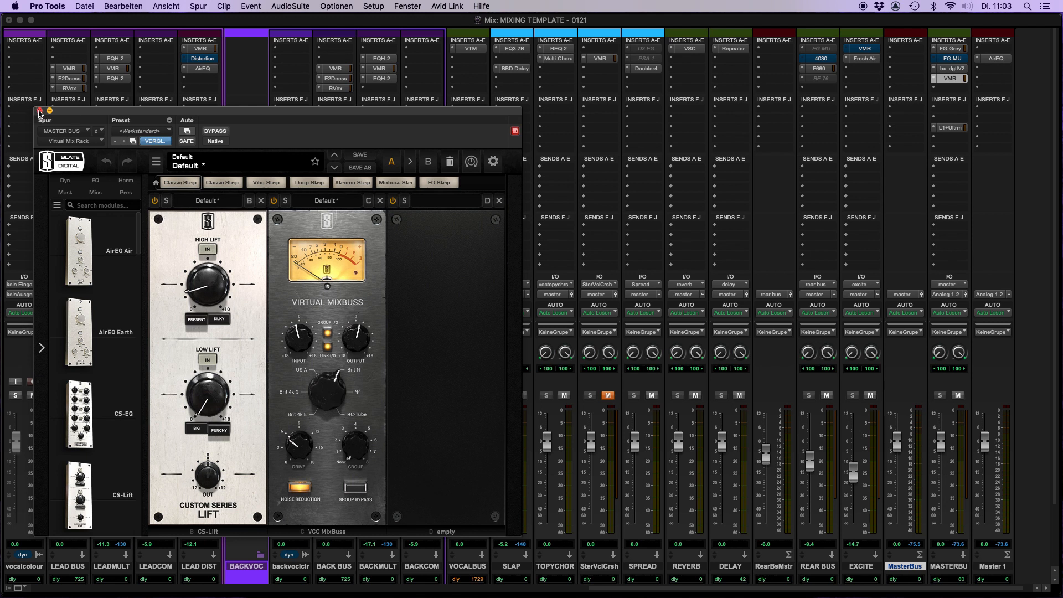
click(39, 110)
click(949, 127)
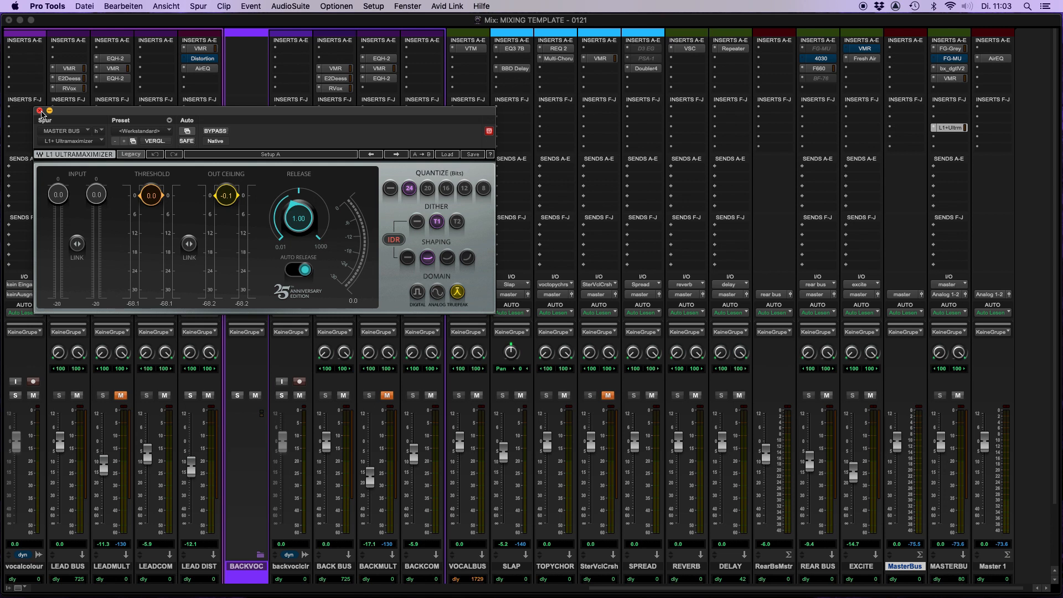
click(39, 111)
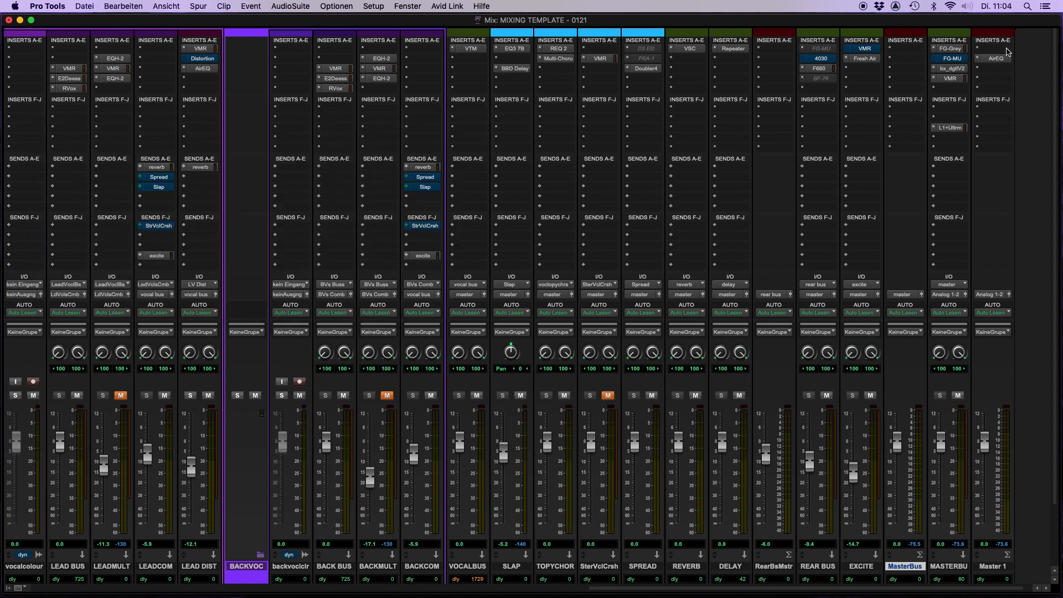
Inspect the AirEQ insert on the Master 1 channel, and close the plug-in window
click(995, 59)
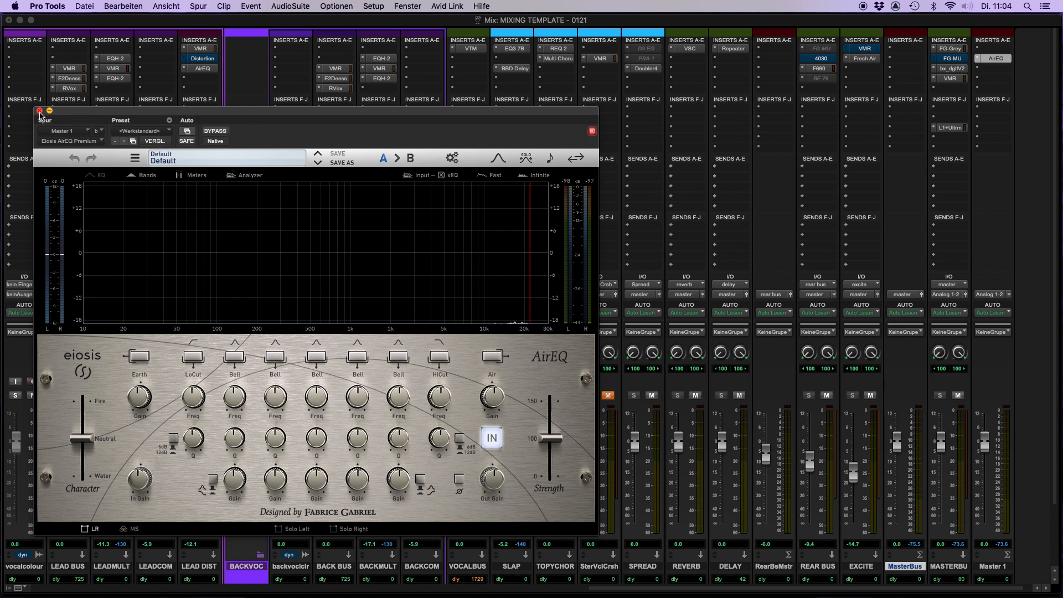
click(39, 112)
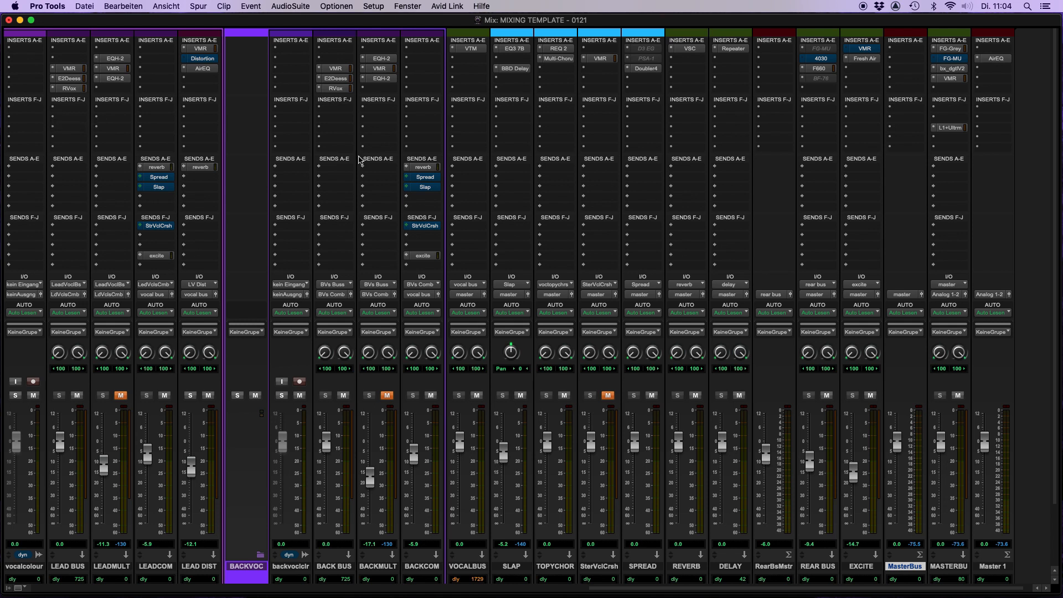
Switch from the mixer to the Edit window and return the playback position to the session start
scroll(565, 200, left, 10)
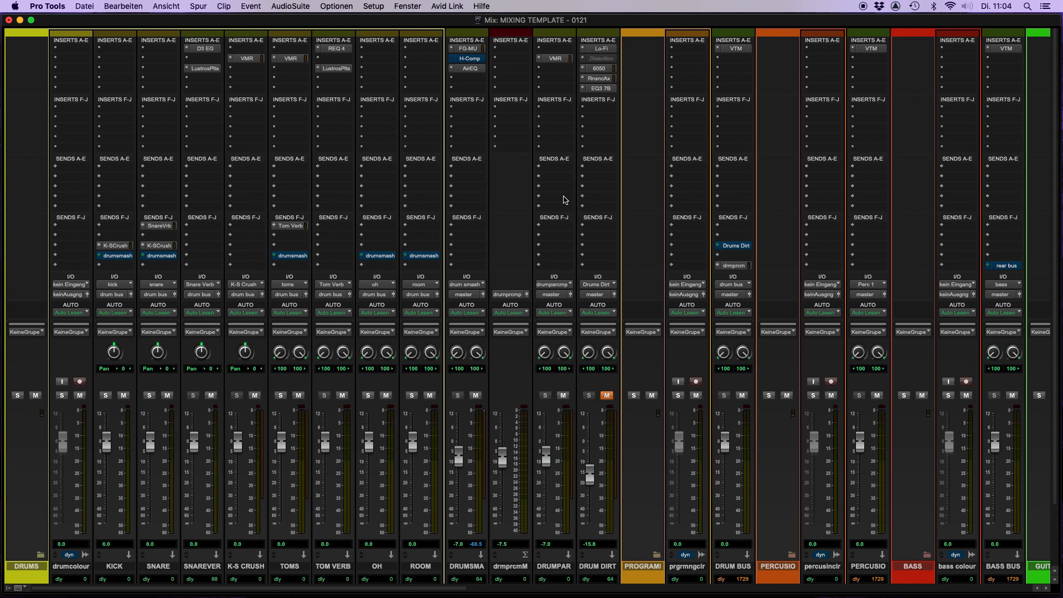
key(super+equal)
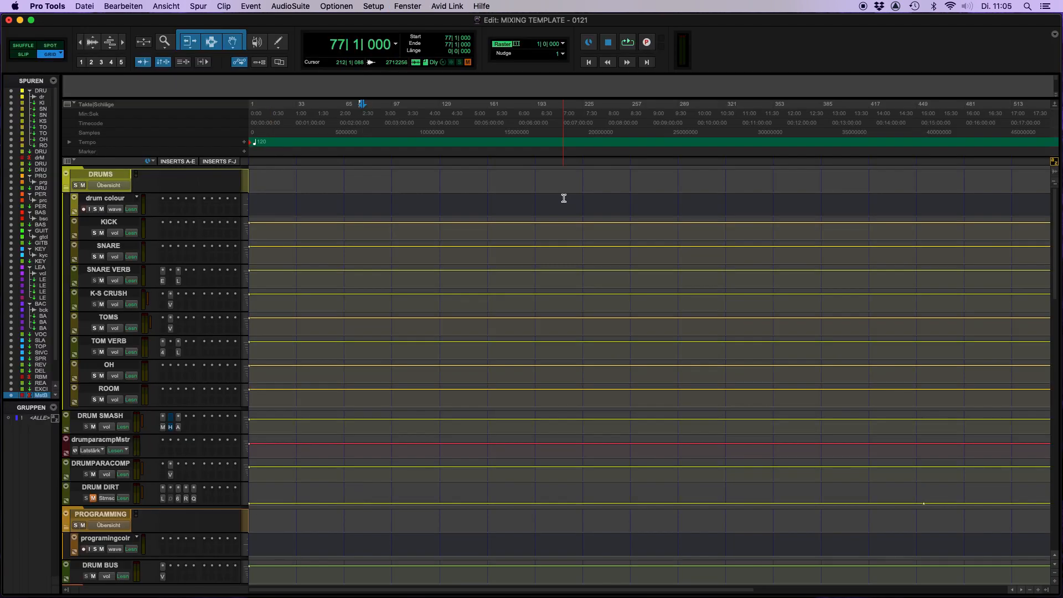
key(Return)
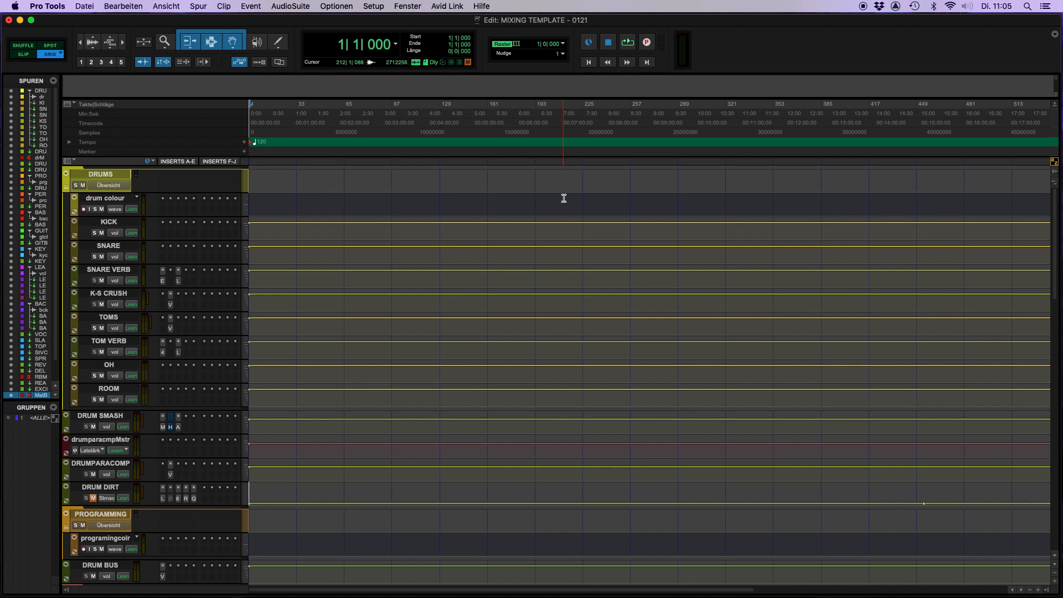